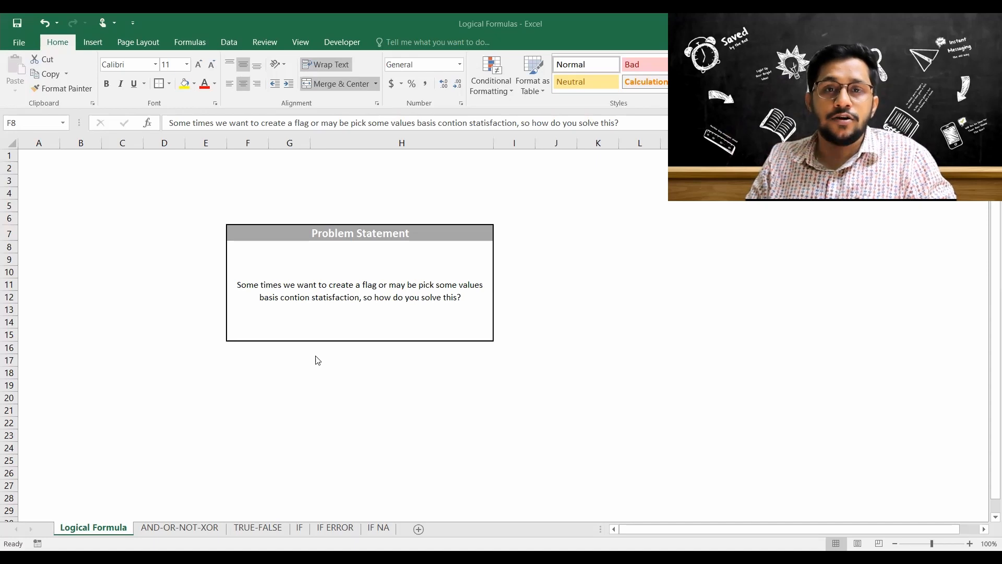
Examine the AND truth table on the AND-OR-NOT-XOR sheet, including its input values and result formulas
{"action": "key", "text": "ctrl+Page_Down"}
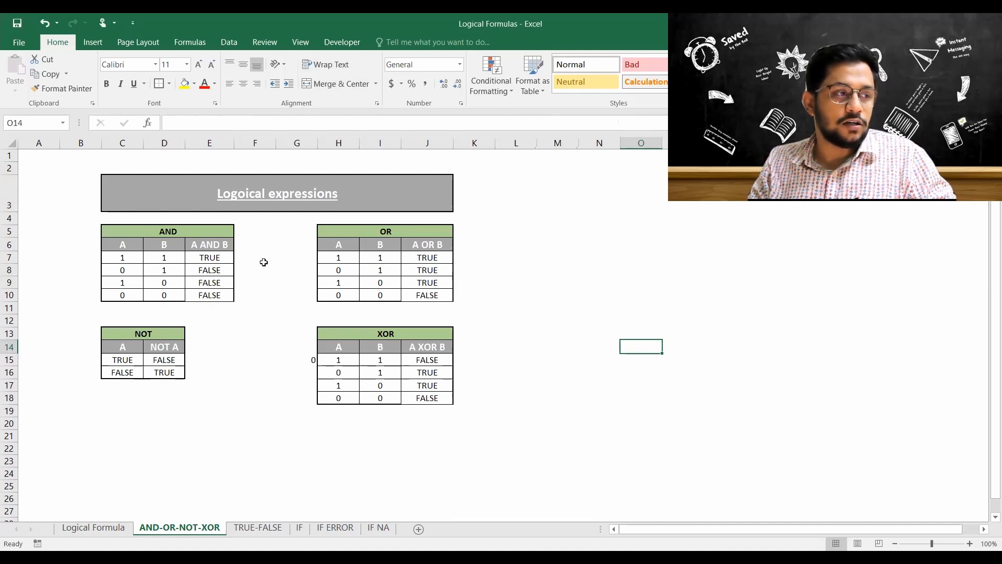
{"action": "left_click", "coordinate": [206, 258]}
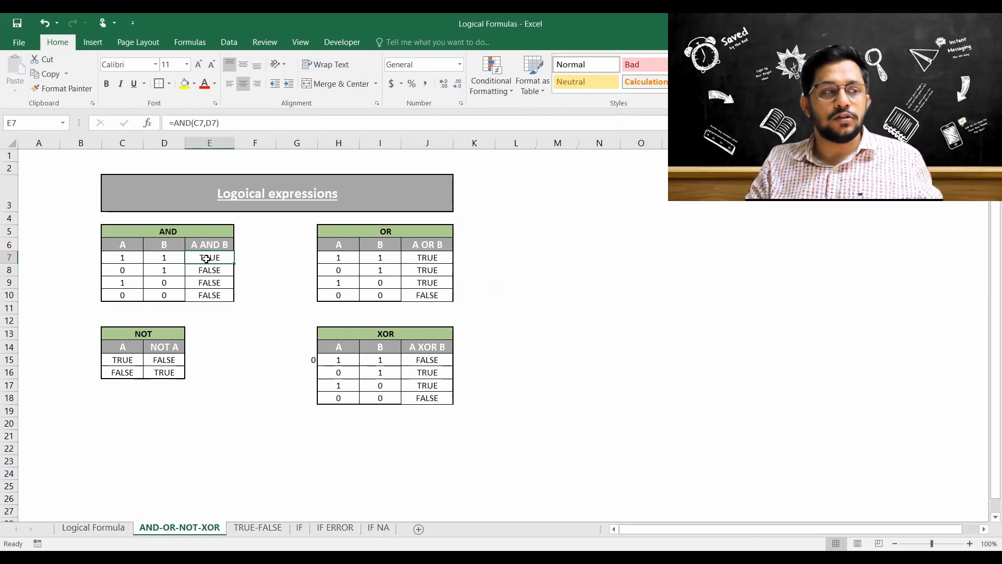
{"action": "left_click", "coordinate": [115, 258]}
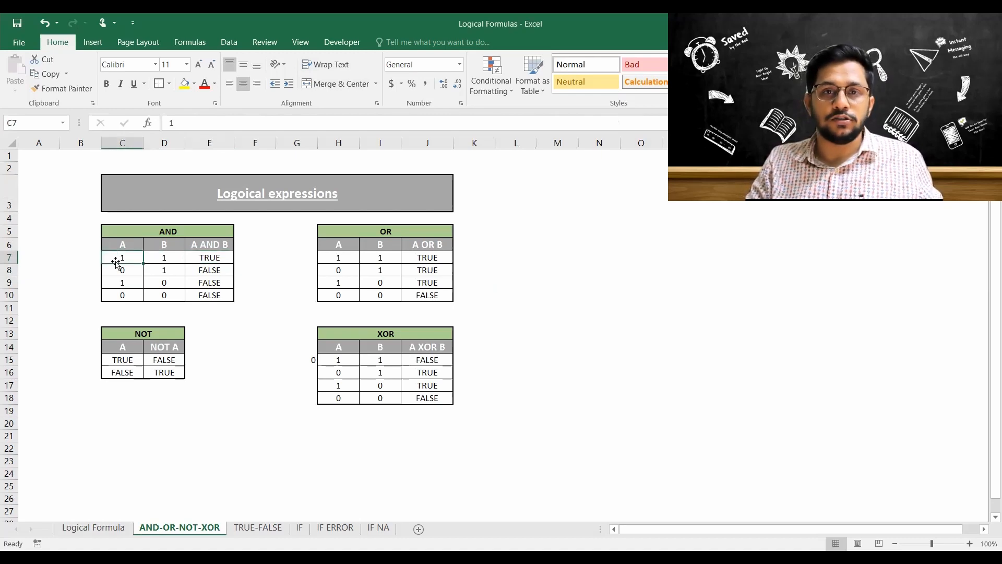
{"action": "left_click", "coordinate": [161, 265]}
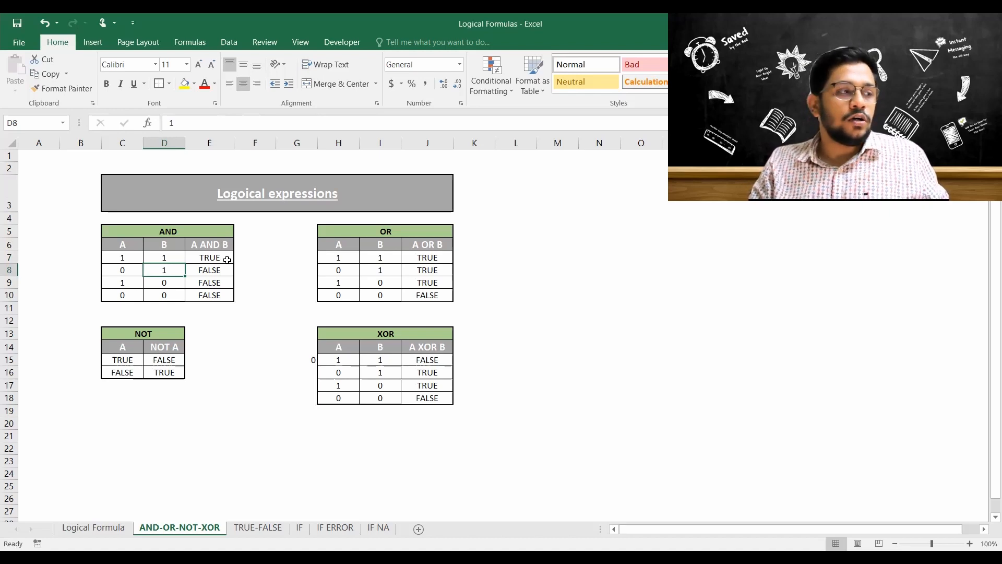
{"action": "left_click_drag", "start_coordinate": [224, 269], "coordinate": [225, 294]}
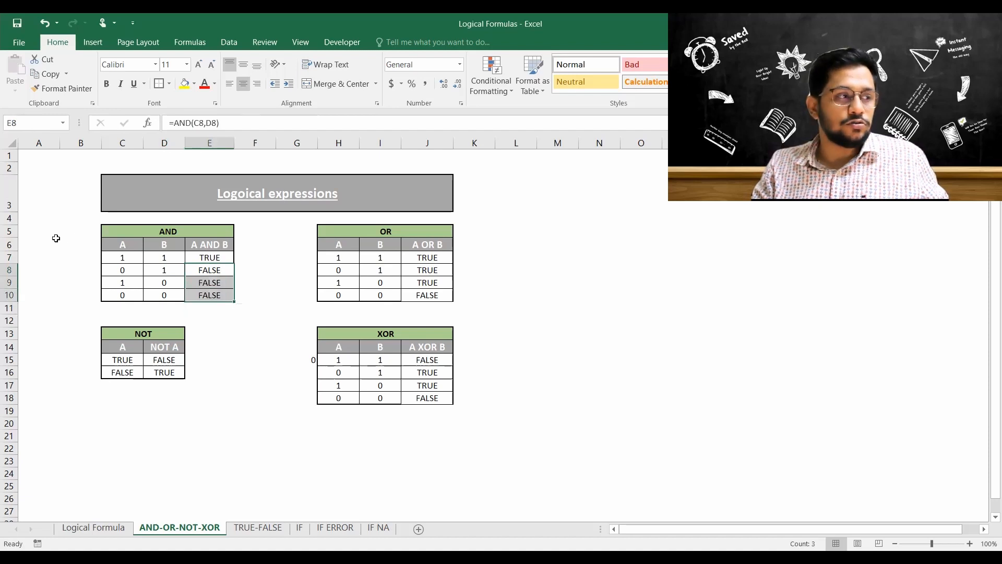
Enter 0 in cell B7 and extend the AND formula in E7 to =AND(C7,D7,B7)
{"action": "left_click", "coordinate": [82, 259]}
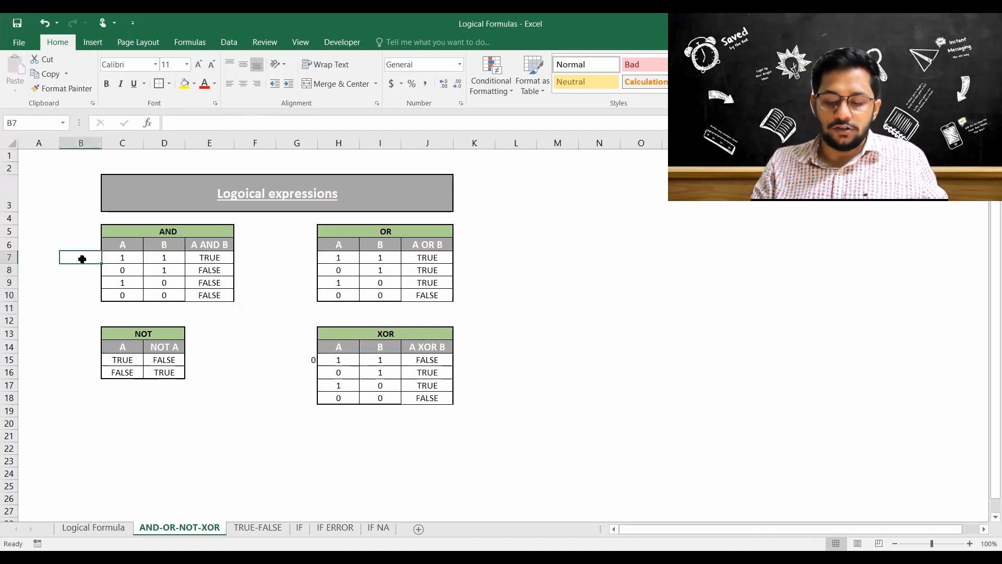
{"action": "type", "text": "0"}
{"action": "key", "text": "Right"}
{"action": "key", "text": "Right"}
{"action": "key", "text": "Right"}
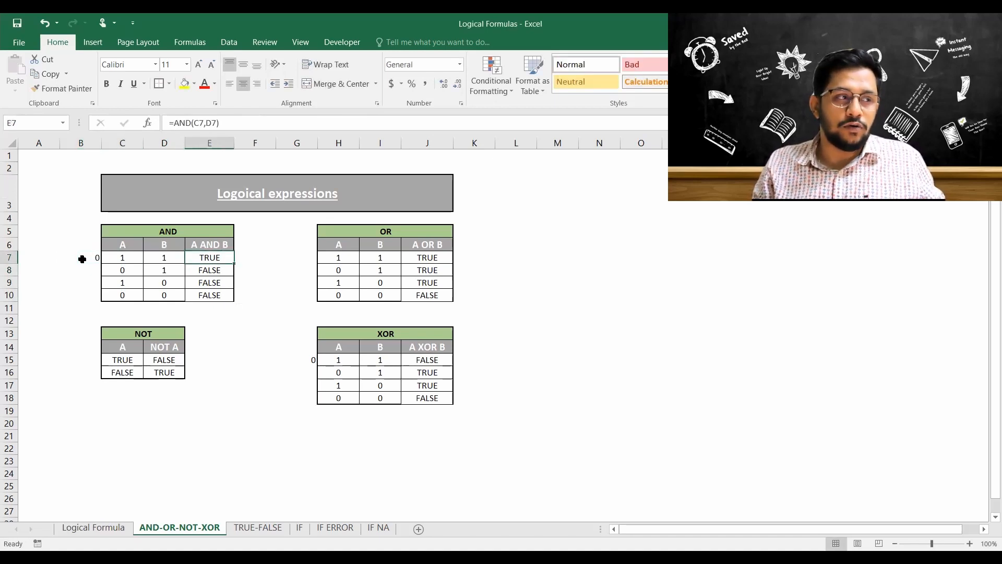
{"action": "key", "text": "F2"}
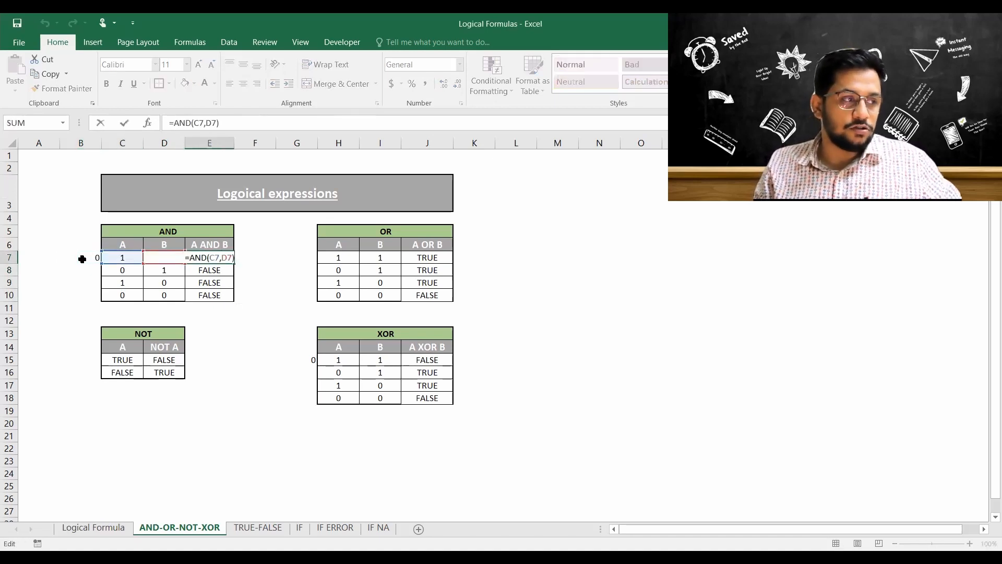
{"action": "key", "text": "Left"}
{"action": "type", "text": "."}
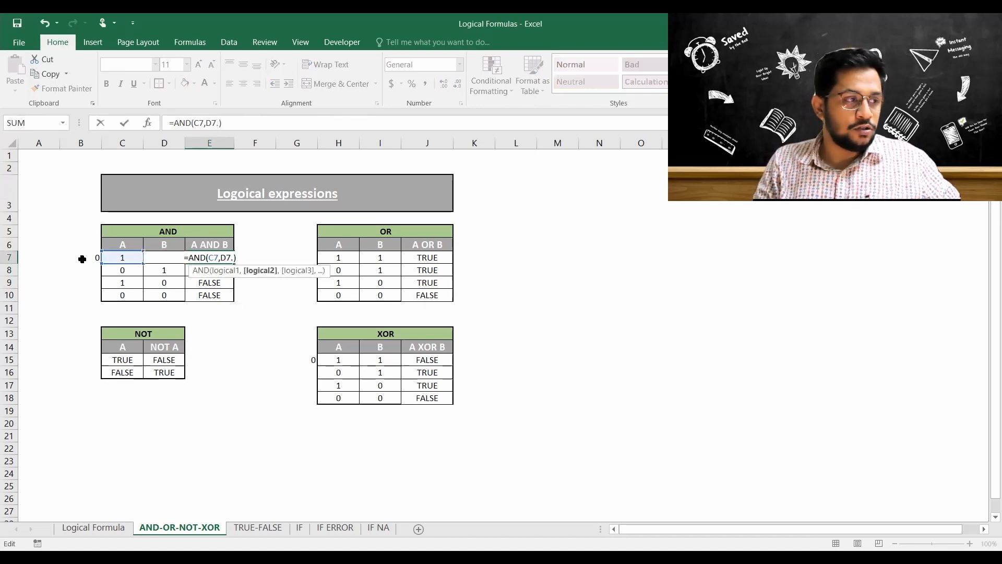
{"action": "left_click", "coordinate": [82, 259]}
{"action": "key", "text": "ctrl+Return"}
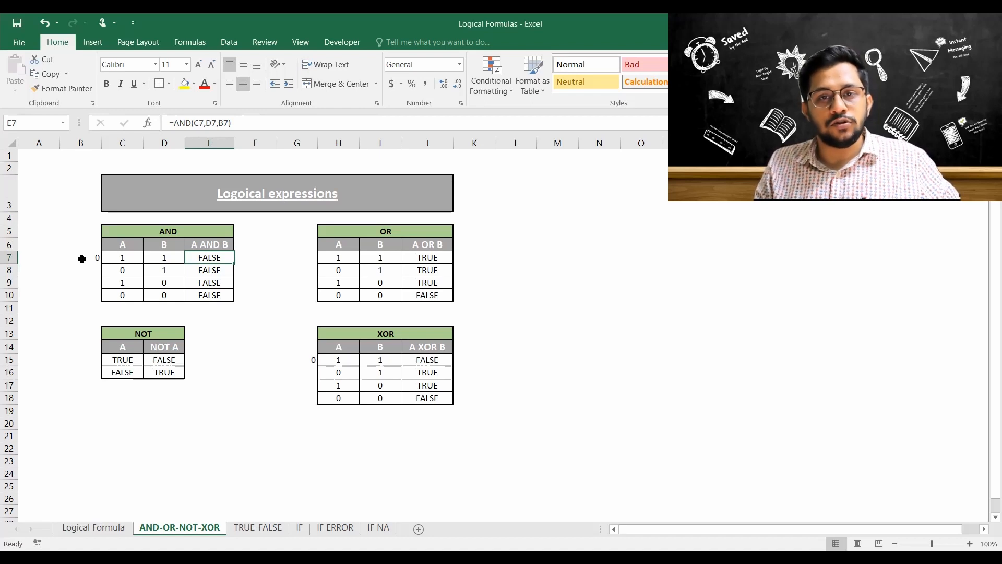
Examine the OR truth table's results and formulas in its first three rows, H7:J9
{"action": "key", "text": "Right"}
{"action": "key", "text": "Right"}
{"action": "key", "text": "Right"}
{"action": "key", "text": "Right"}
{"action": "key", "text": "Right"}
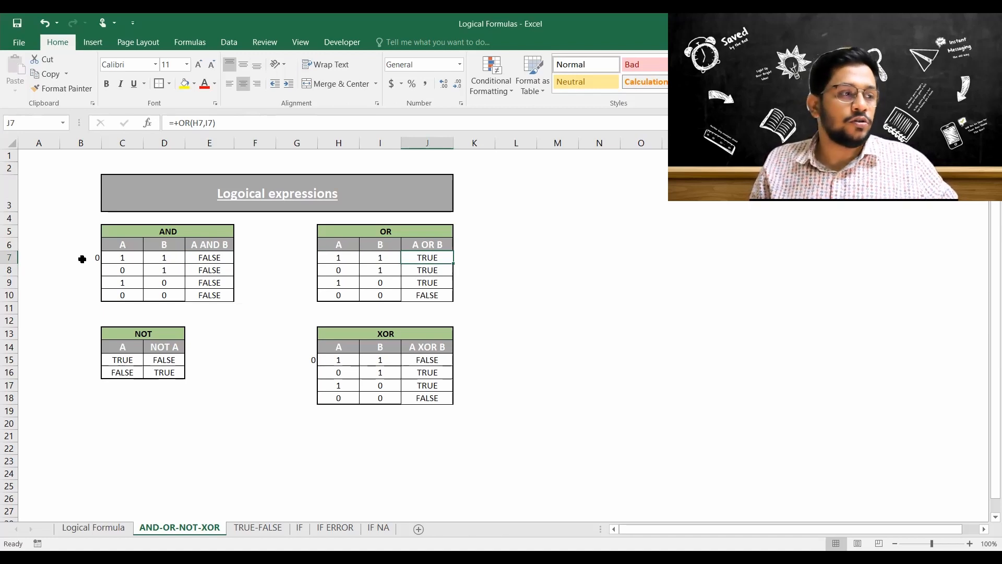
{"action": "key", "text": "shift+Left"}
{"action": "key", "text": "shift+Left"}
{"action": "key", "text": "shift+Down"}
{"action": "key", "text": "shift+Down"}
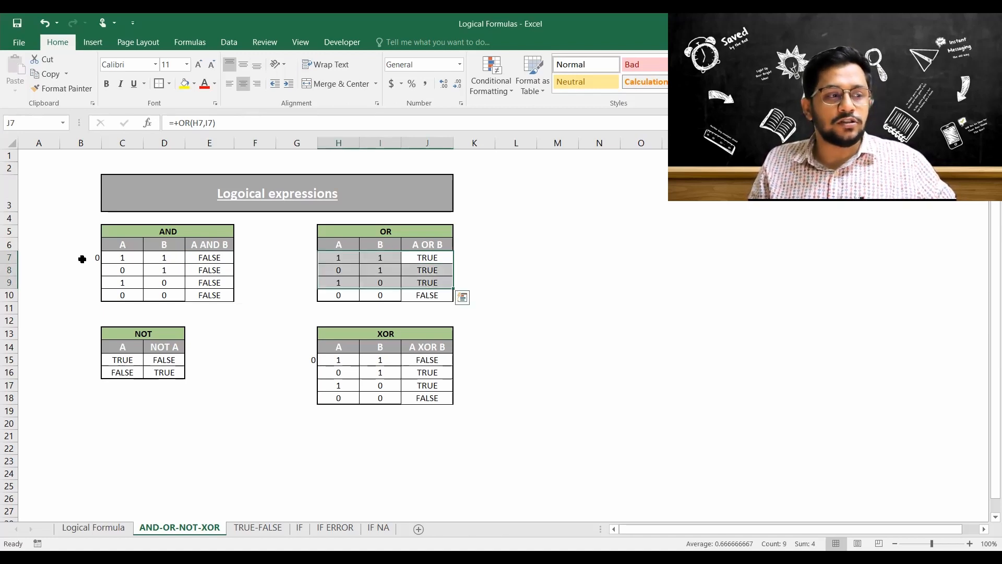
{"action": "key", "text": "Down"}
{"action": "key", "text": "Down"}
{"action": "key", "text": "Down"}
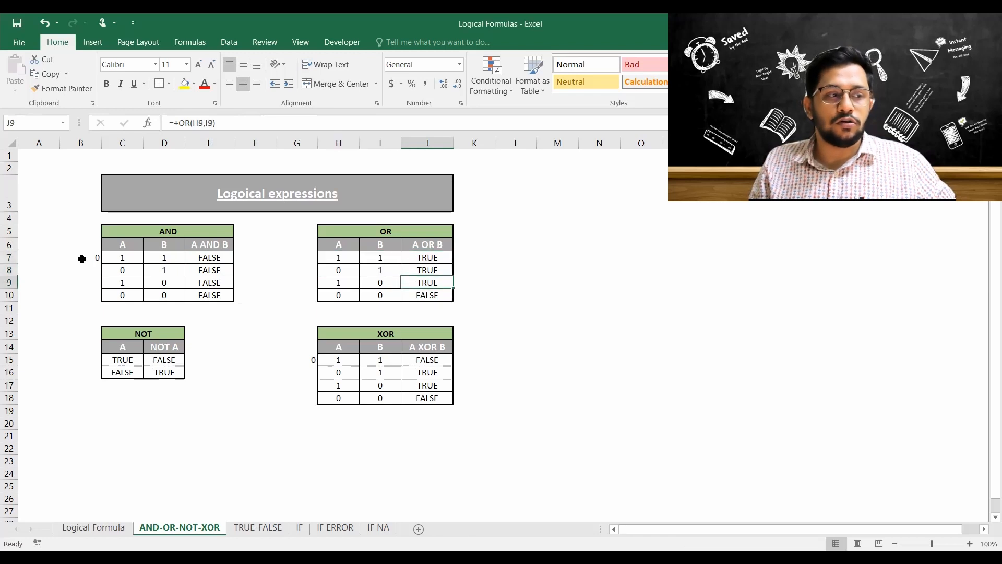
Go to the NOT truth table and examine the input values in its A column
{"action": "key", "text": "Left"}
{"action": "key", "text": "Left"}
{"action": "key", "text": "Left"}
{"action": "key", "text": "Left"}
{"action": "key", "text": "Left"}
{"action": "key", "text": "Left"}
{"action": "key", "text": "Left"}
{"action": "key", "text": "Left"}
{"action": "key", "text": "Left"}
{"action": "key", "text": "Down"}
{"action": "key", "text": "Down"}
{"action": "key", "text": "Down"}
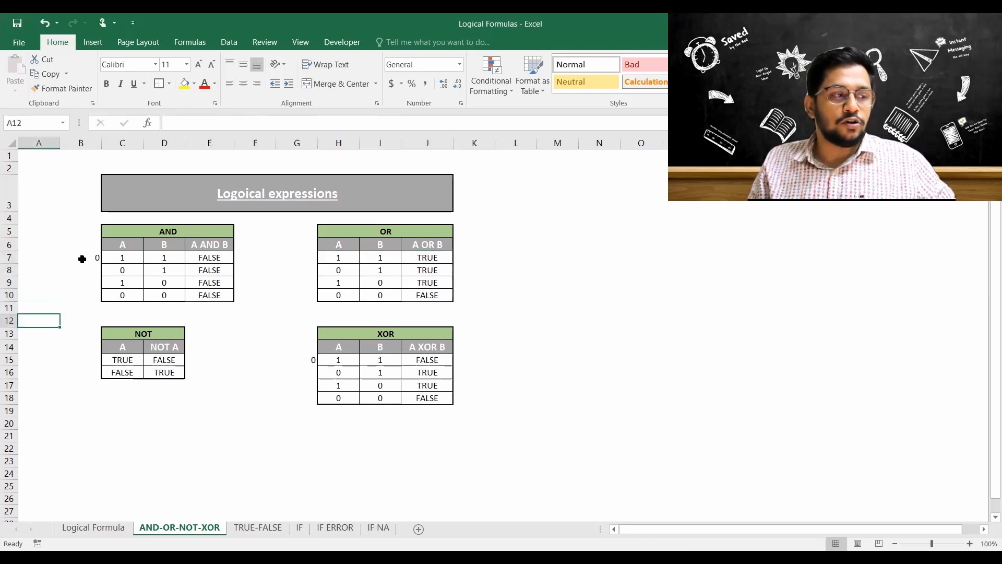
{"action": "key", "text": "Right"}
{"action": "key", "text": "Right"}
{"action": "key", "text": "Down"}
{"action": "key", "text": "Down"}
{"action": "key", "text": "Down"}
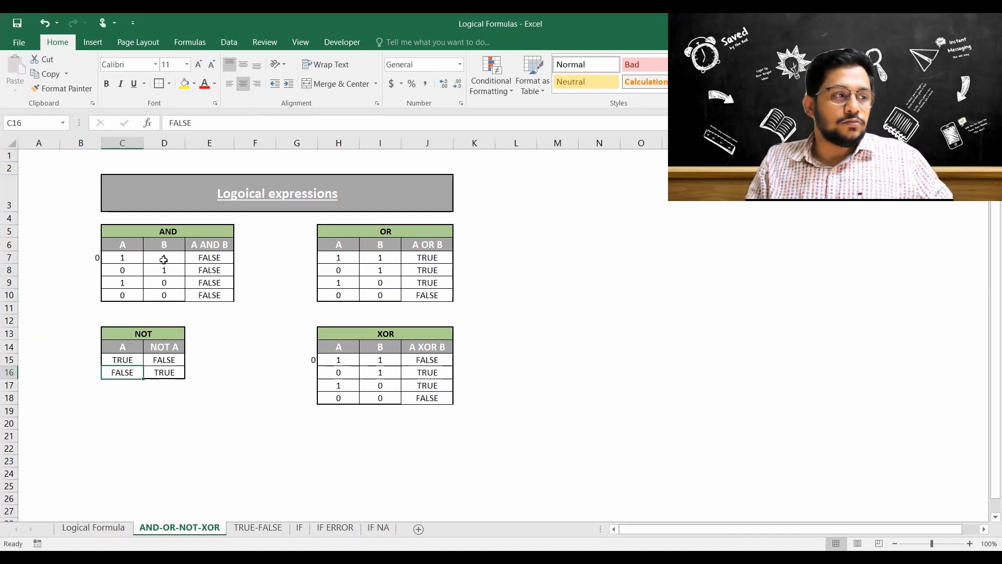
Replace the formula in E7 with =AND(C7,D7) and check its two input cells
{"action": "left_click", "coordinate": [211, 257]}
{"action": "type", "text": "="}
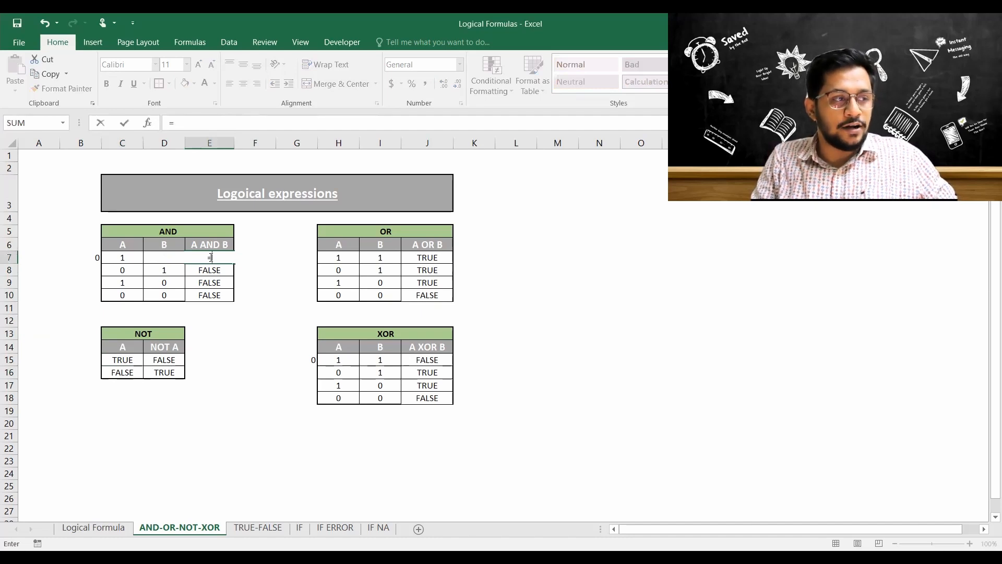
{"action": "type", "text": "AND("}
{"action": "key", "text": "Left"}
{"action": "key", "text": "Left"}
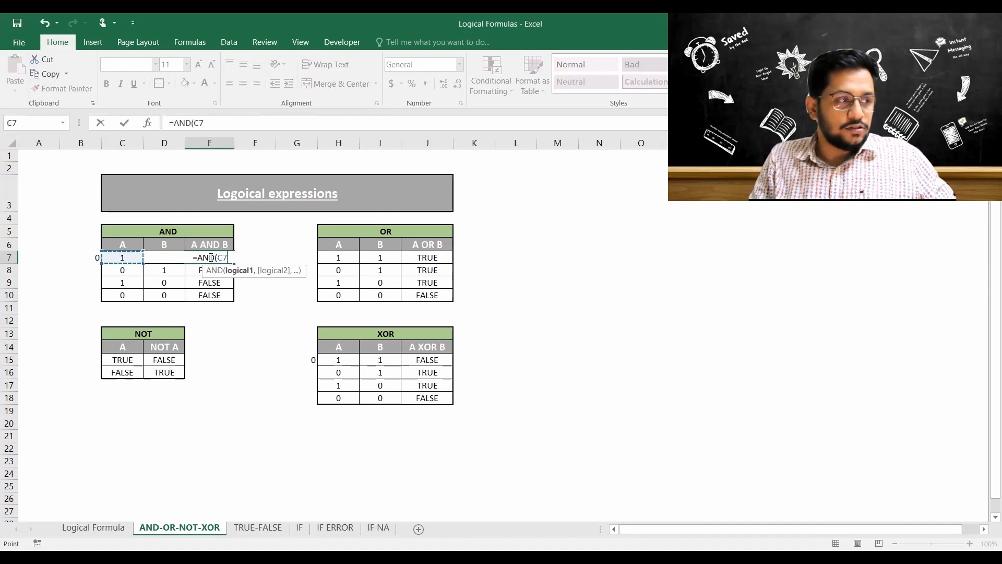
{"action": "type", "text": ","}
{"action": "key", "text": "Left"}
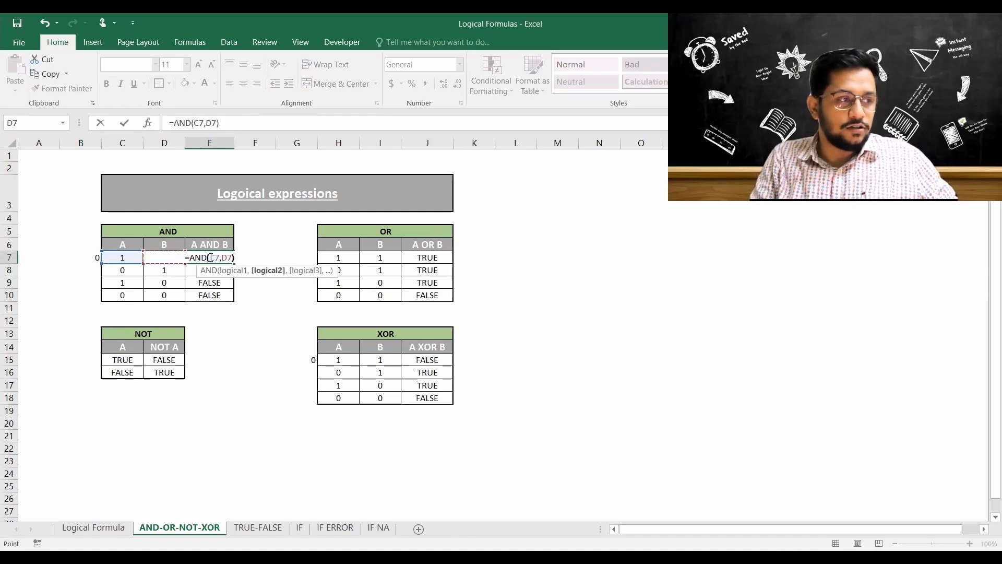
{"action": "key", "text": "Return"}
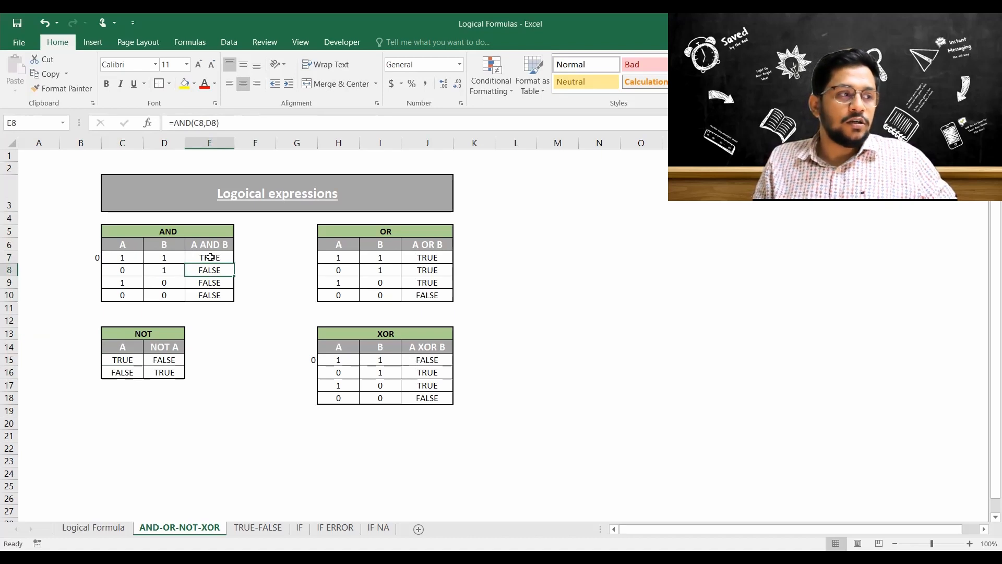
{"action": "key", "text": "Up"}
{"action": "key", "text": "Left"}
{"action": "key", "text": "Left"}
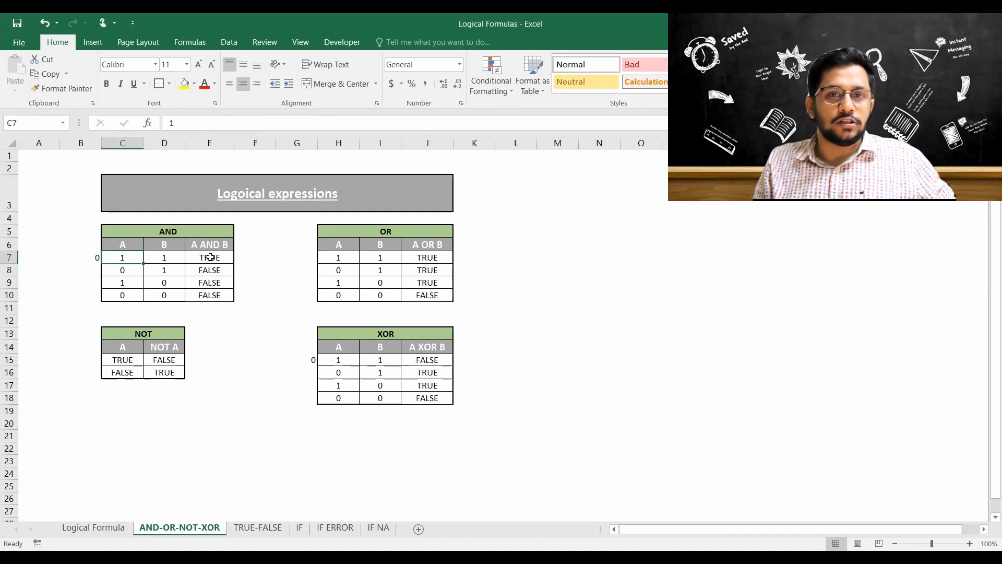
Enter the formula =AND(10<15,3>1) in the empty cell E22 below the truth tables
{"action": "key", "text": "Right"}
{"action": "key", "text": "Right"}
{"action": "key", "text": "Right"}
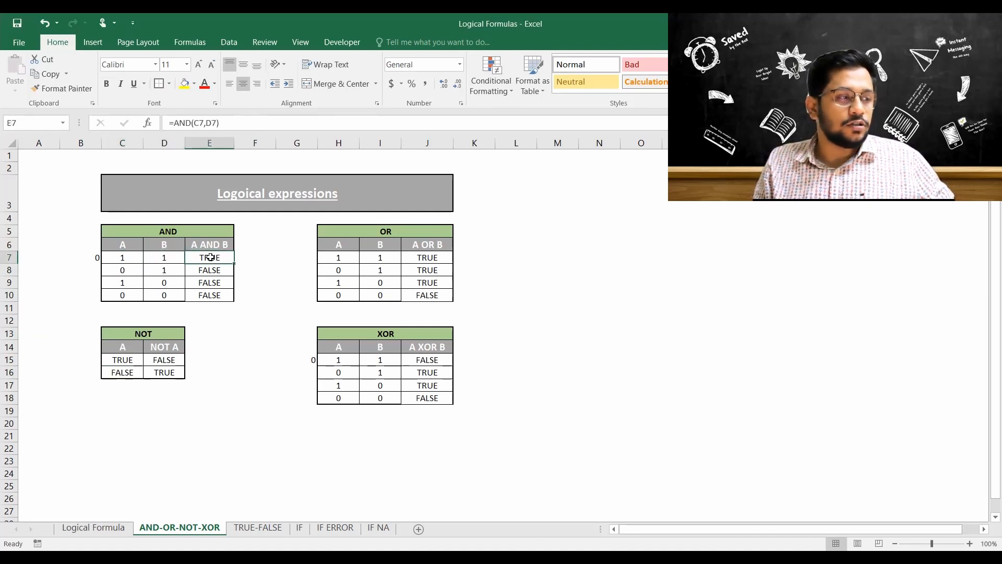
{"action": "key", "text": "Down"}
{"action": "key", "text": "Down"}
{"action": "key", "text": "Down"}
{"action": "key", "text": "Down"}
{"action": "key", "text": "Down"}
{"action": "key", "text": "Down"}
{"action": "key", "text": "Down"}
{"action": "key", "text": "Down"}
{"action": "key", "text": "Down"}
{"action": "key", "text": "Down"}
{"action": "key", "text": "Down"}
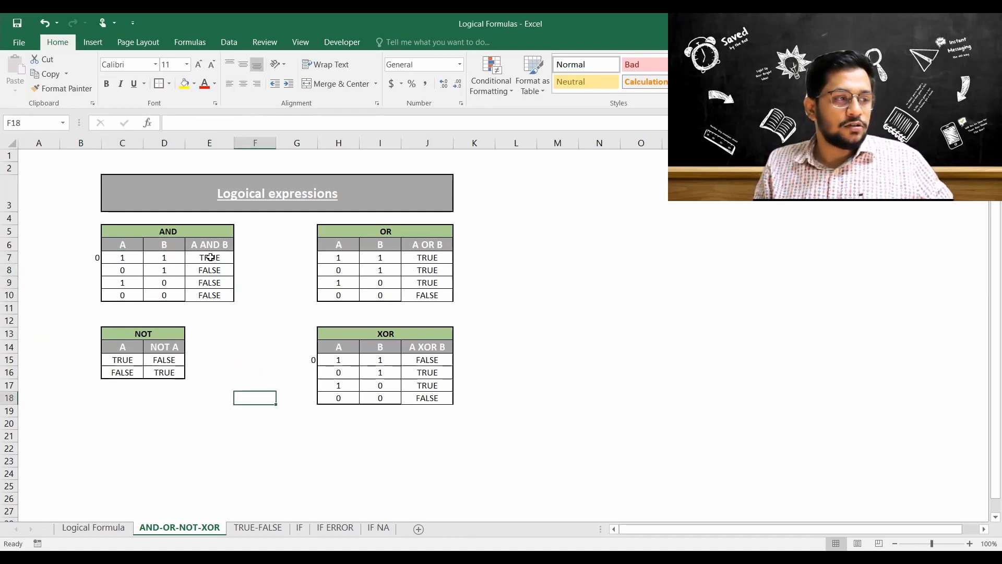
{"action": "key", "text": "Down"}
{"action": "key", "text": "Down"}
{"action": "key", "text": "Down"}
{"action": "key", "text": "Down"}
{"action": "key", "text": "Left"}
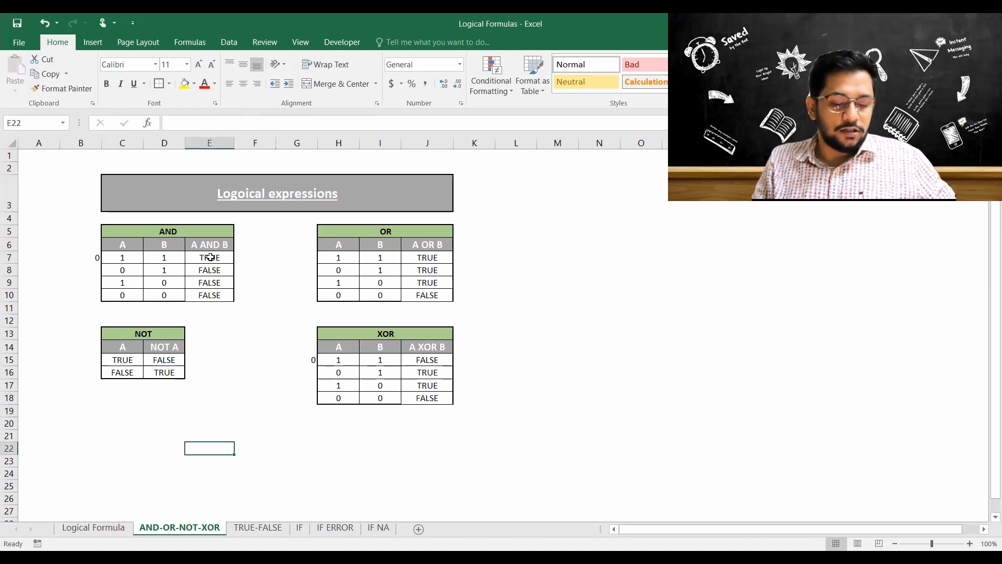
{"action": "type", "text": "="}
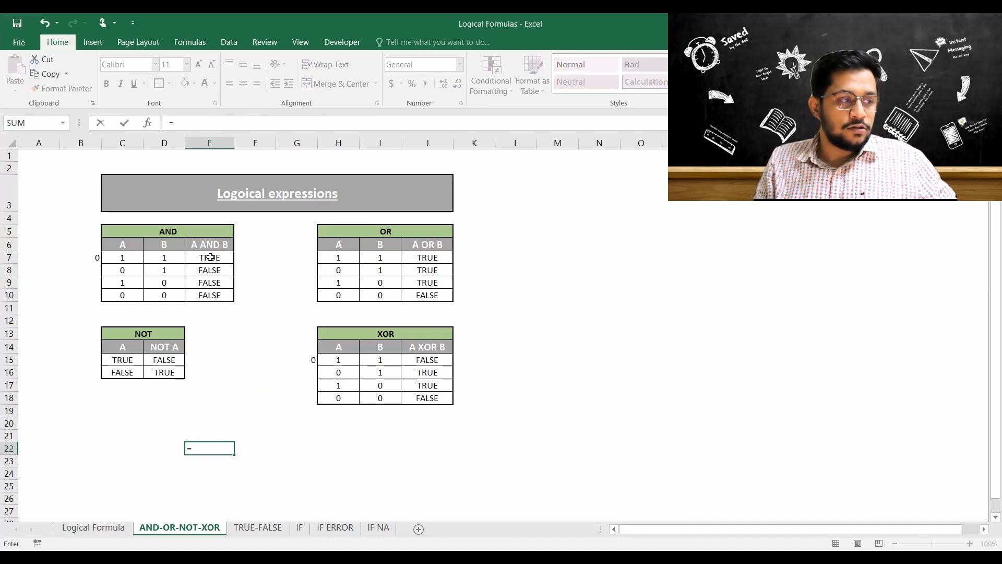
{"action": "type", "text": "AND(10<"}
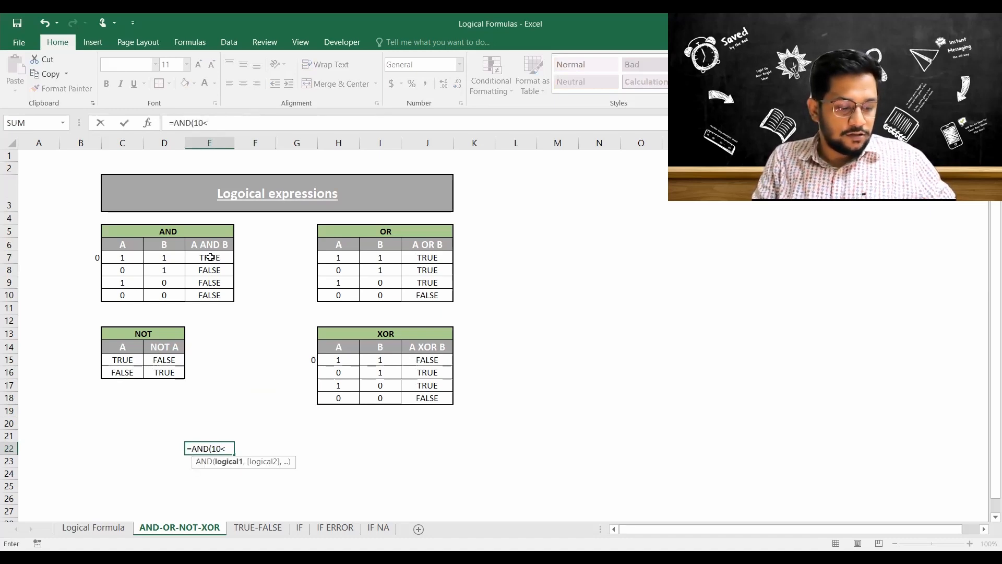
{"action": "type", "text": "15"}
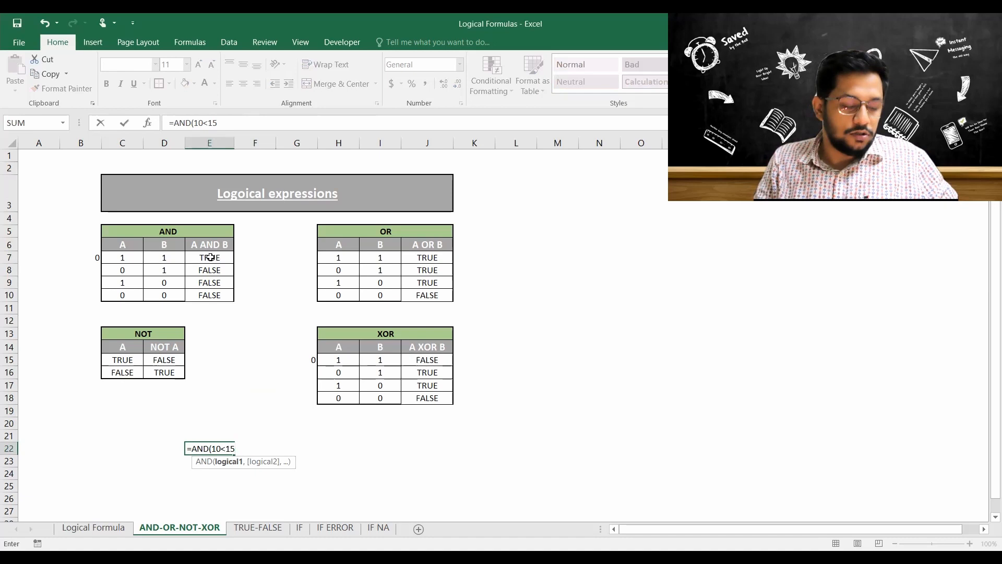
{"action": "type", "text": ","}
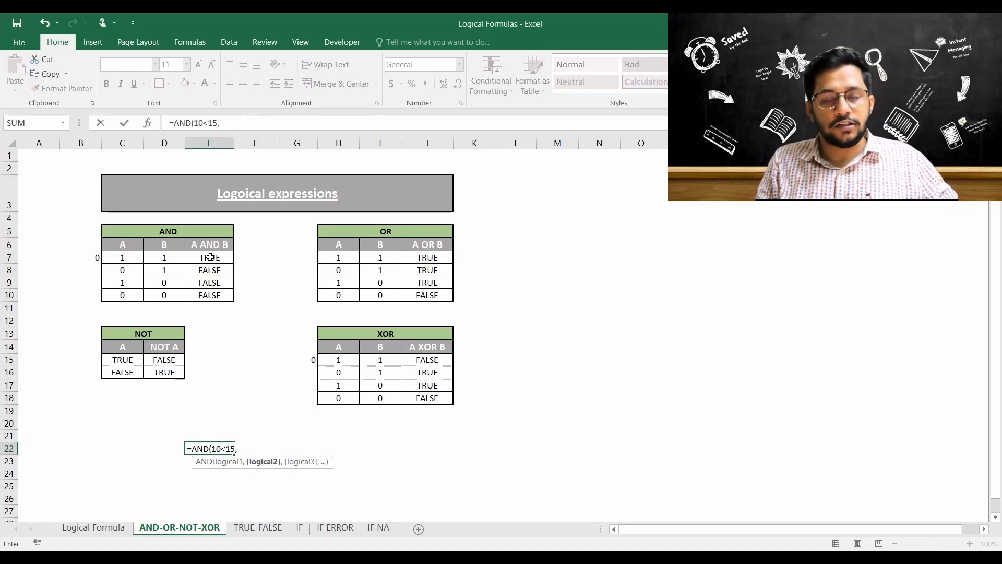
{"action": "type", "text": "3"}
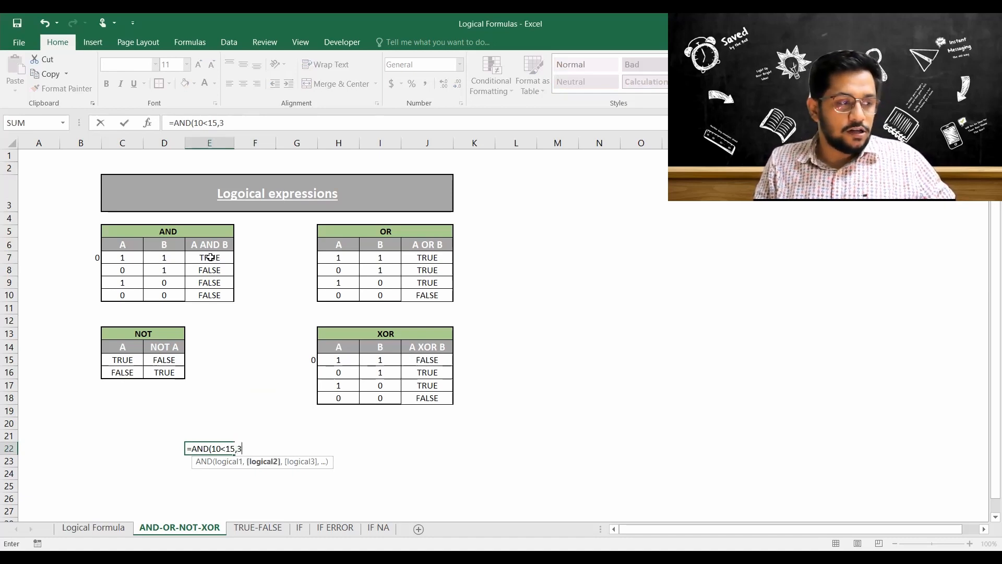
{"action": "type", "text": ">"}
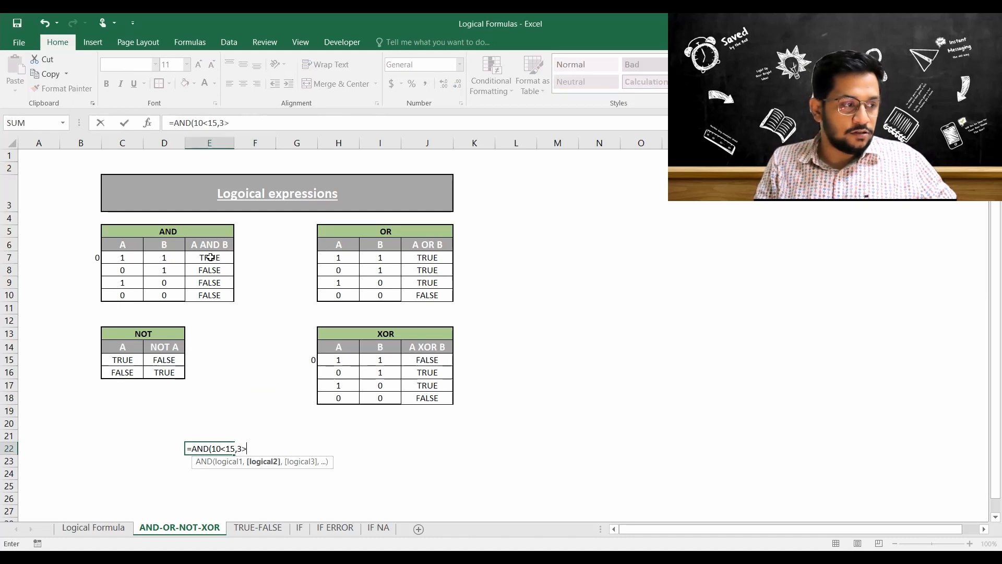
{"action": "type", "text": "1"}
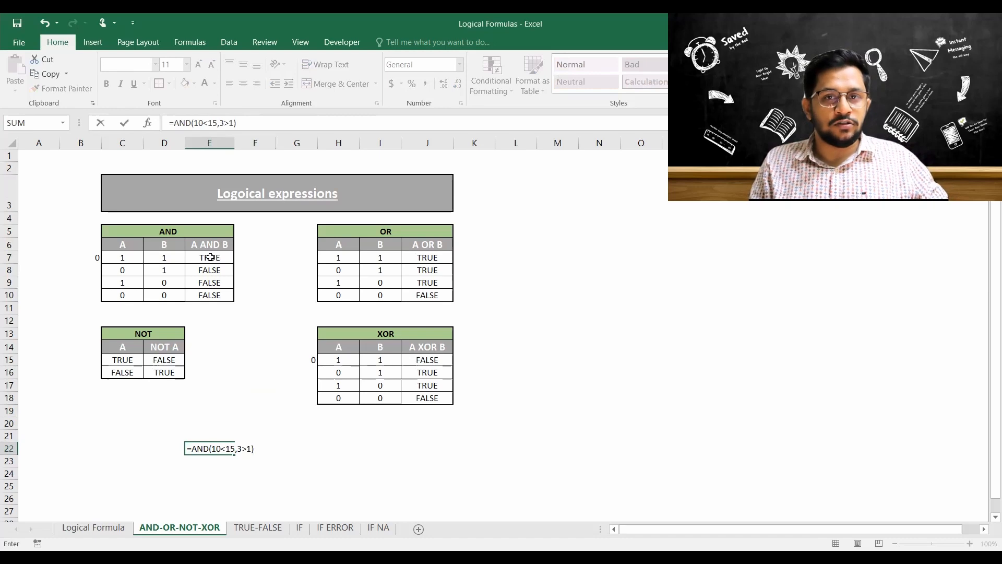
{"action": "key", "text": "Return"}
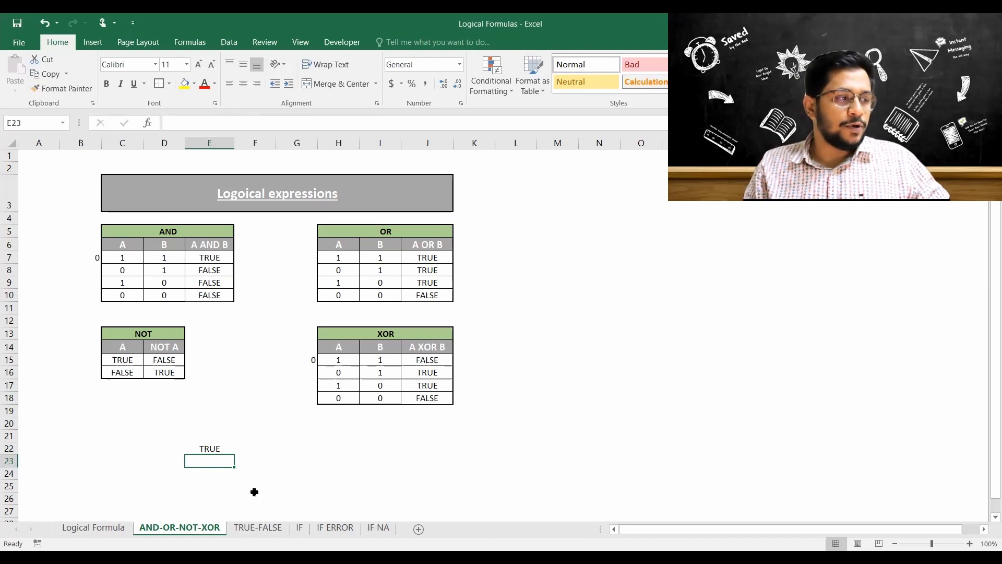
Wrap the AND formula in E22 in NOT so that it reads =NOT(AND(10<15,3>1)), and review it
{"action": "left_click", "coordinate": [219, 447]}
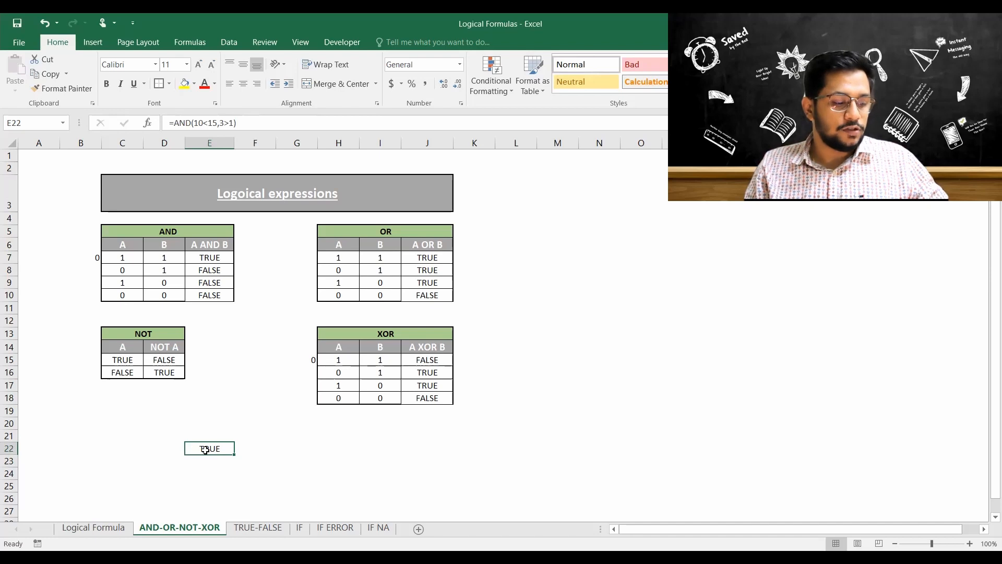
{"action": "double_click", "coordinate": [205, 450]}
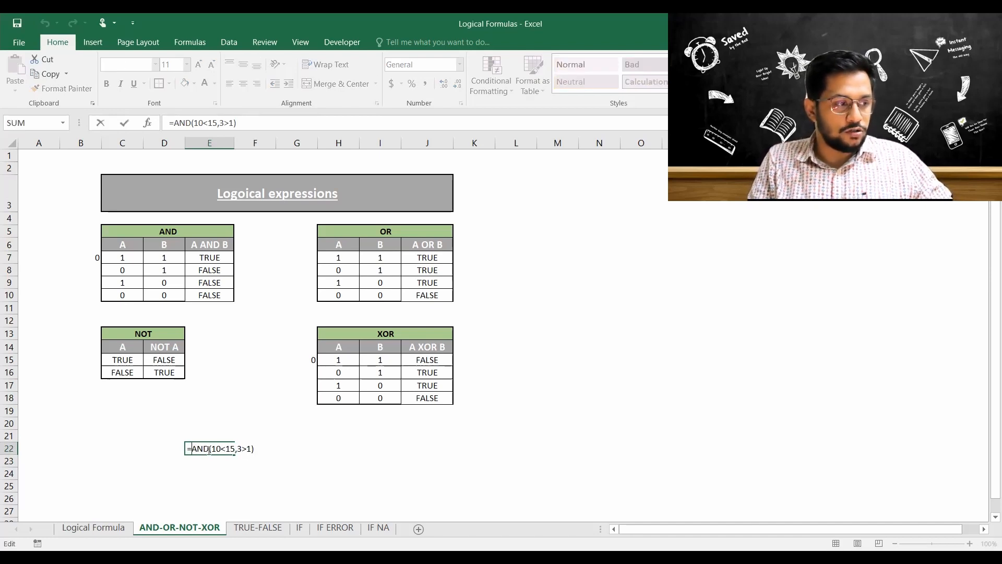
{"action": "type", "text": "NOT"}
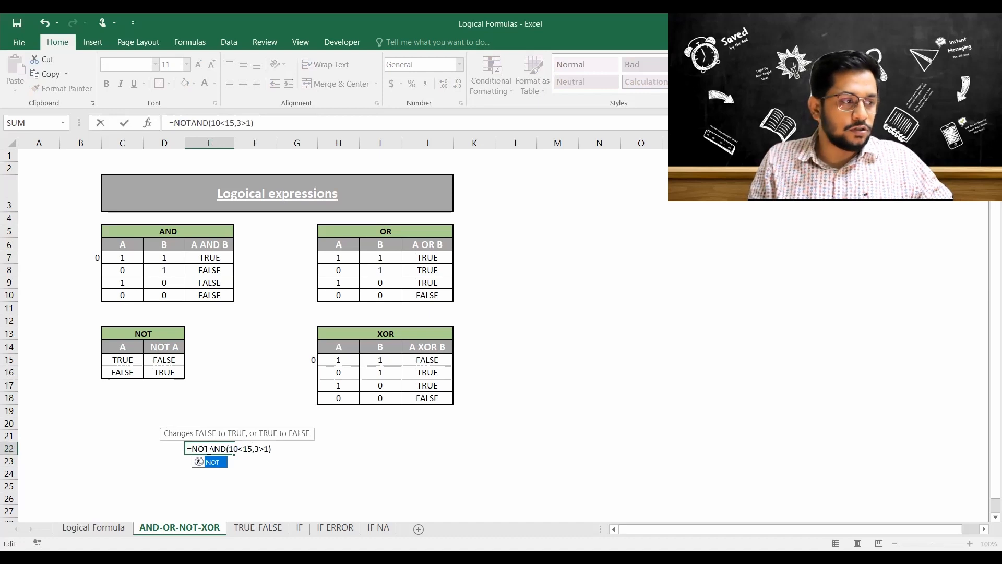
{"action": "type", "text": "("}
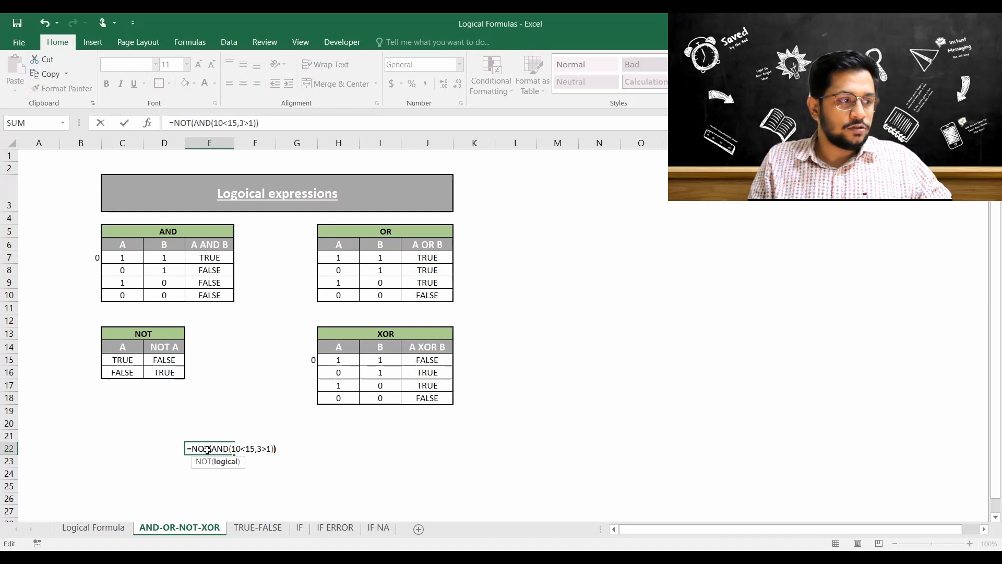
{"action": "key", "text": "Return"}
{"action": "left_click", "coordinate": [207, 450]}
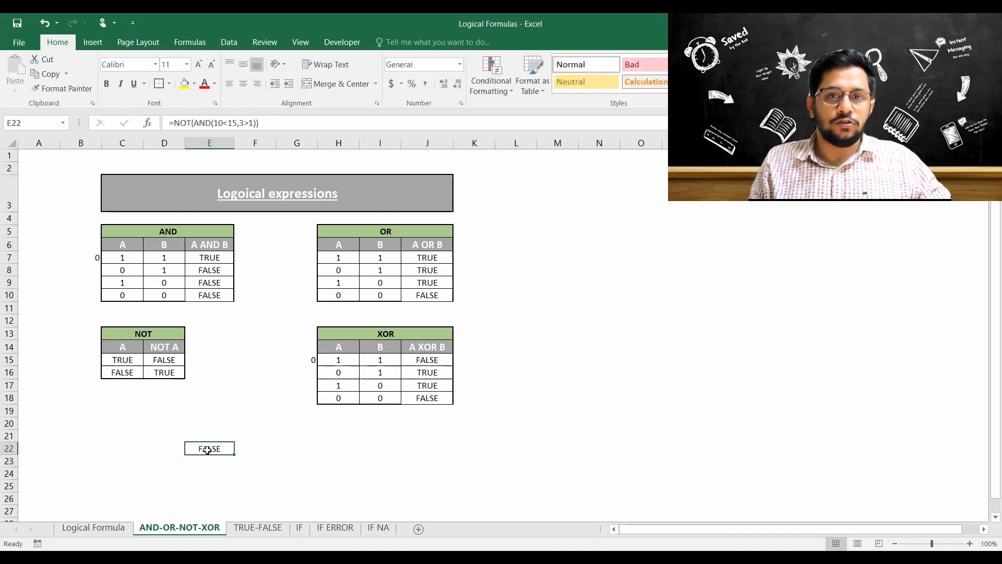
{"action": "double_click", "coordinate": [208, 450]}
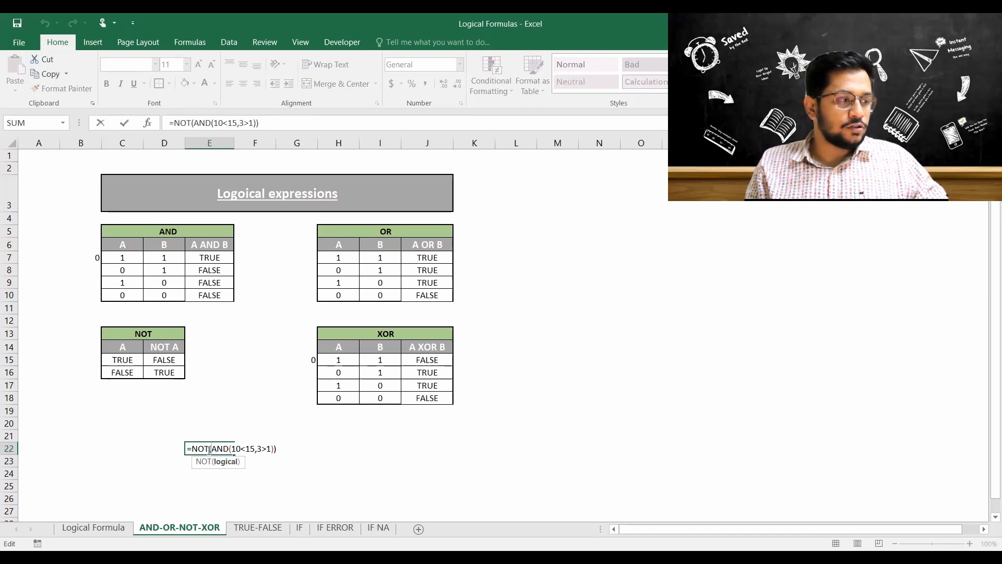
Enter the formula =OR(10>1,1=3) in F22, beside the NOT example
{"action": "key", "text": "Tab"}
{"action": "type", "text": "="}
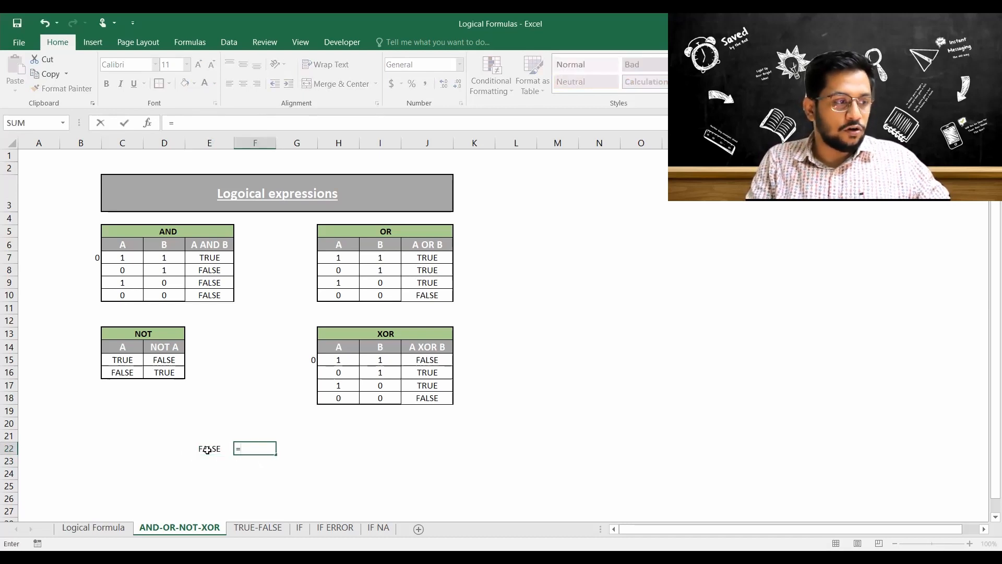
{"action": "type", "text": "OR"}
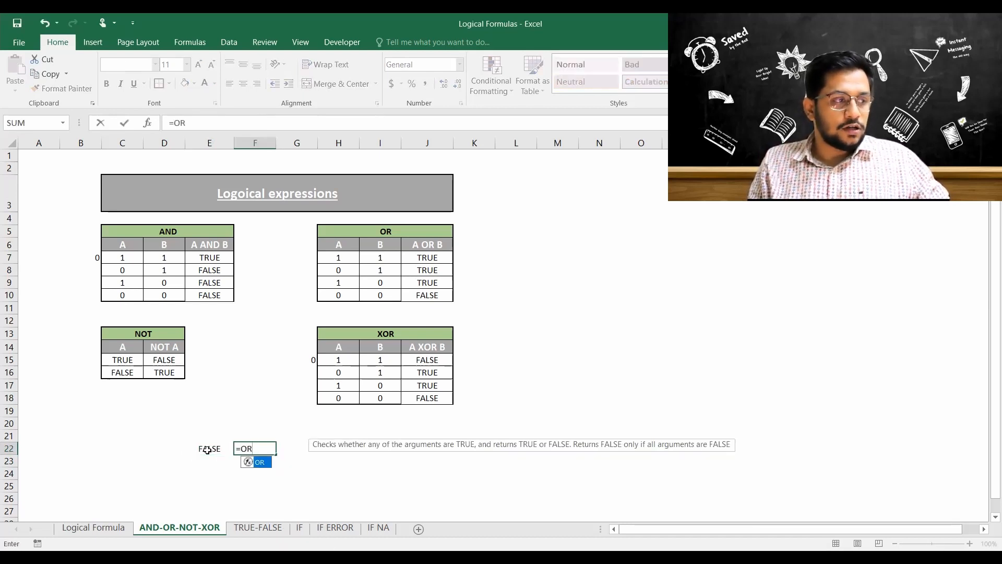
{"action": "type", "text": "(10"}
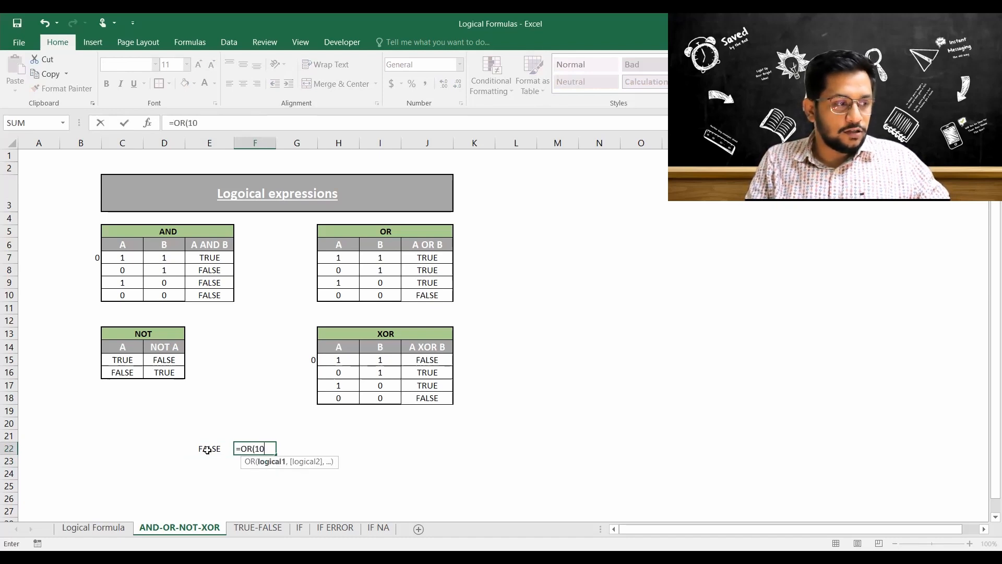
{"action": "type", "text": ">1"}
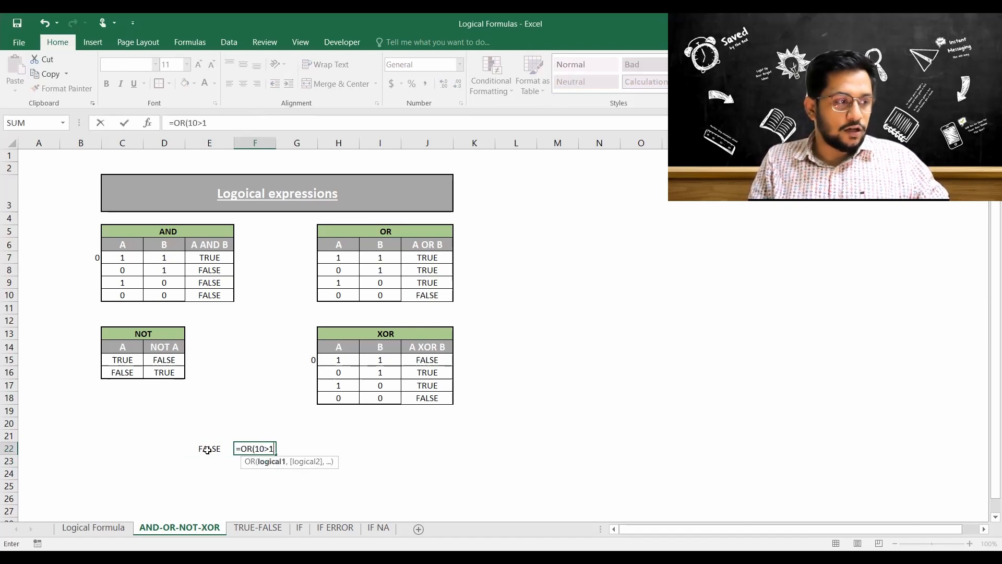
{"action": "type", "text": ",1=3"}
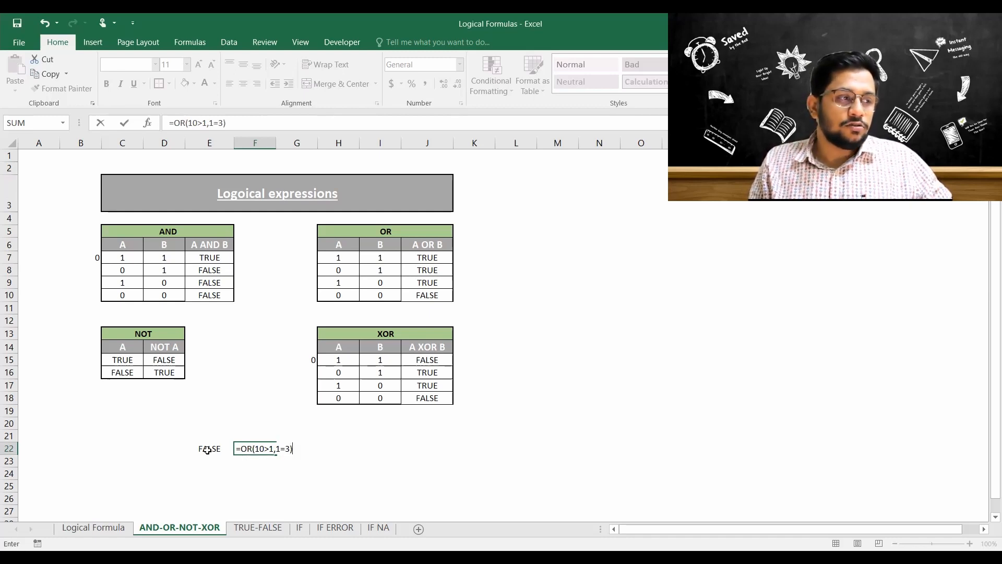
{"action": "key", "text": "Return"}
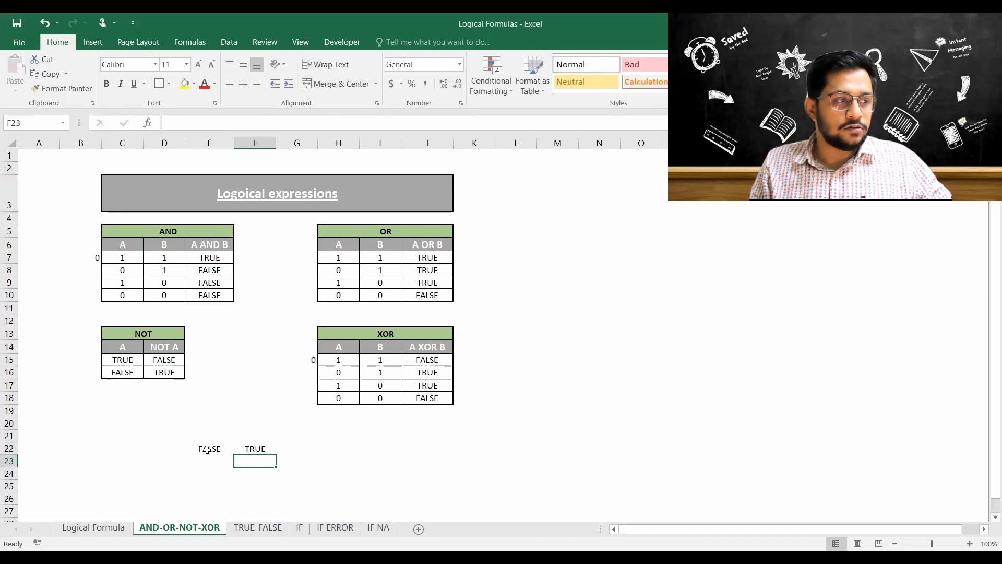
Change the first comparison in F22's OR formula to 10=1, giving =OR(10=1,1=3)
{"action": "key", "text": "Up"}
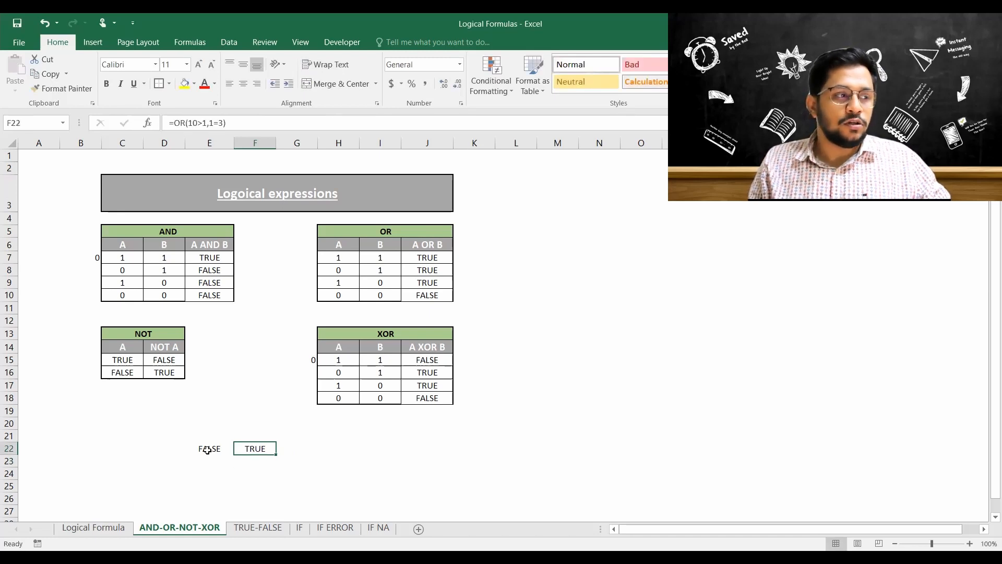
{"action": "key", "text": "F2"}
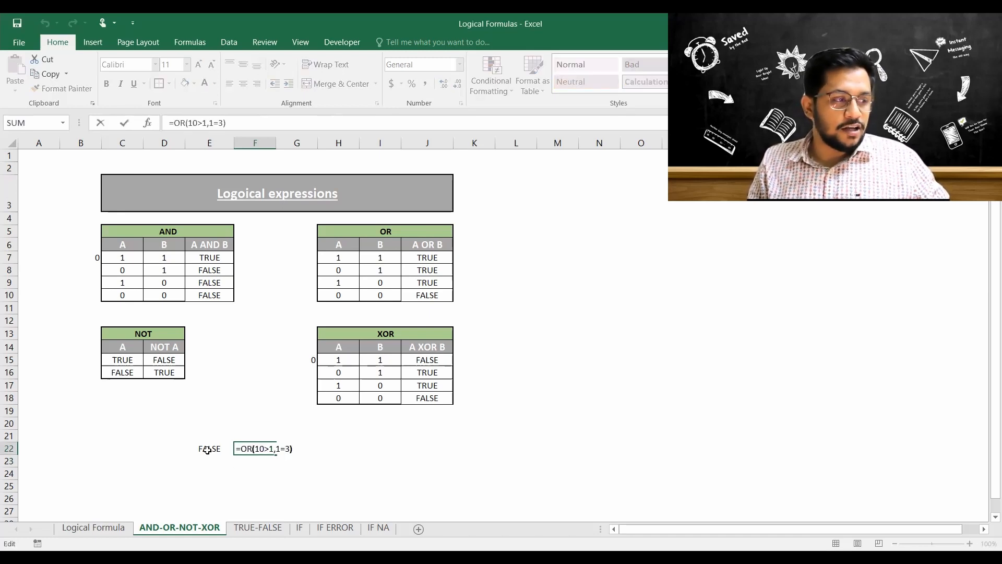
{"action": "key", "text": "Left"}
{"action": "key", "text": "Left"}
{"action": "key", "text": "Left"}
{"action": "key", "text": "Left"}
{"action": "key", "text": "Left"}
{"action": "key", "text": "Left"}
{"action": "key", "text": "BackSpace"}
{"action": "type", "text": "="}
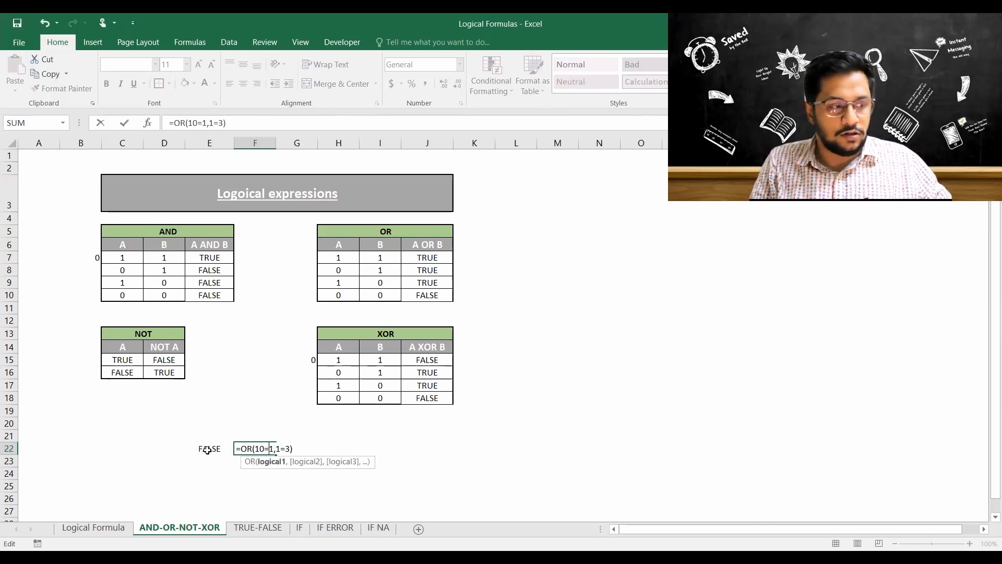
{"action": "key", "text": "Return"}
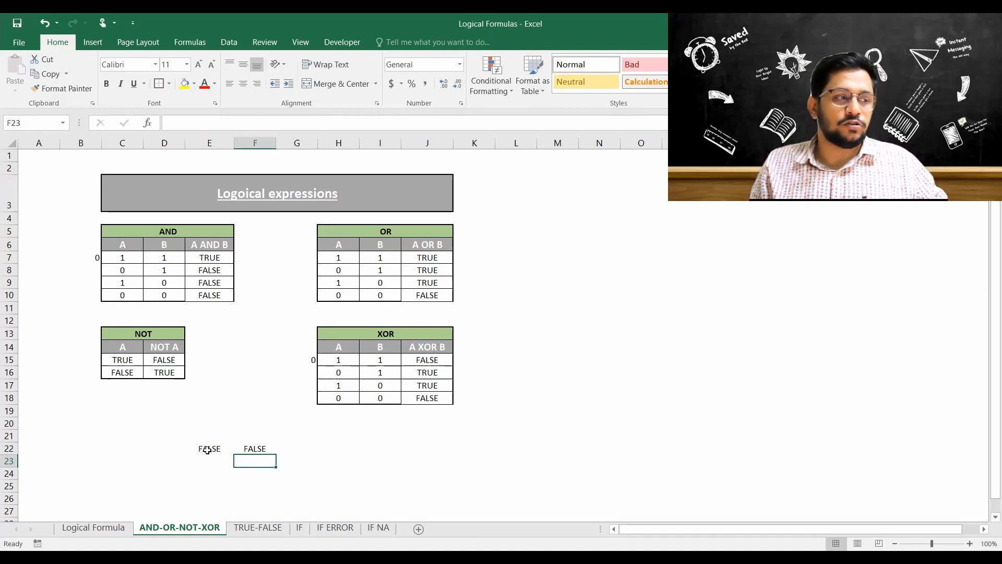
Undo the example formulas in E22 and F22, and go to the first result cell of the XOR table
{"action": "key", "text": "ctrl+z"}
{"action": "key", "text": "ctrl+z"}
{"action": "key", "text": "Right"}
{"action": "key", "text": "Right"}
{"action": "key", "text": "Right"}
{"action": "key", "text": "Right"}
{"action": "key", "text": "Right"}
{"action": "key", "text": "Up"}
{"action": "key", "text": "Up"}
{"action": "key", "text": "Up"}
{"action": "key", "text": "Up"}
{"action": "key", "text": "Up"}
{"action": "key", "text": "Up"}
{"action": "key", "text": "Up"}
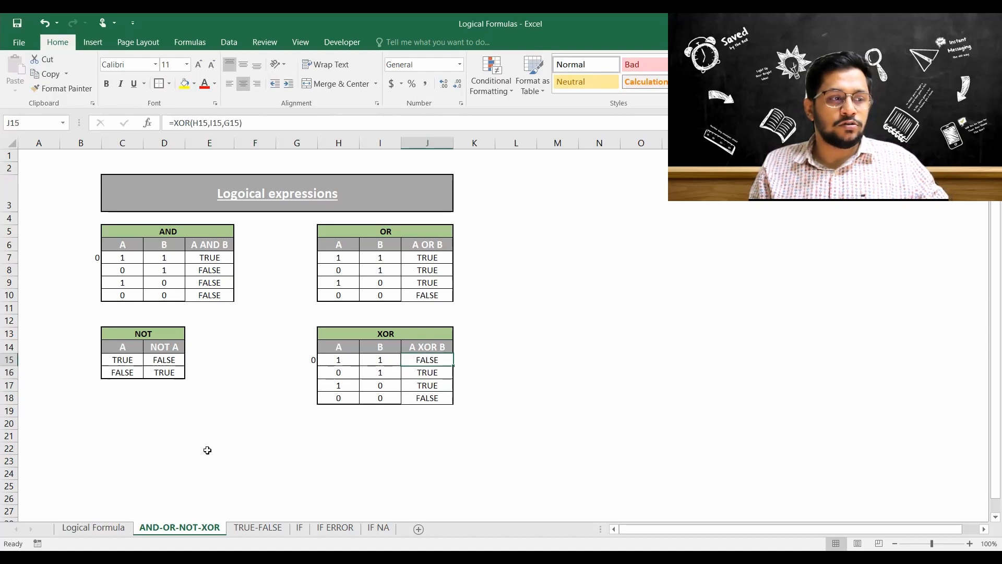
Try to start an XOR formula in the empty cell J20 below the XOR table
{"action": "key", "text": "Down"}
{"action": "key", "text": "Down"}
{"action": "key", "text": "Down"}
{"action": "key", "text": "Down"}
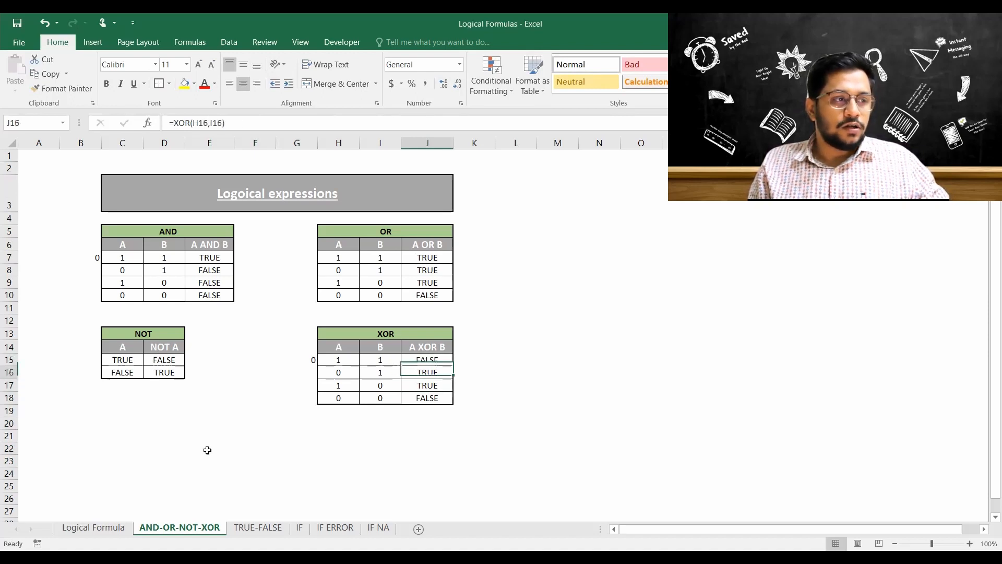
{"action": "key", "text": "Down"}
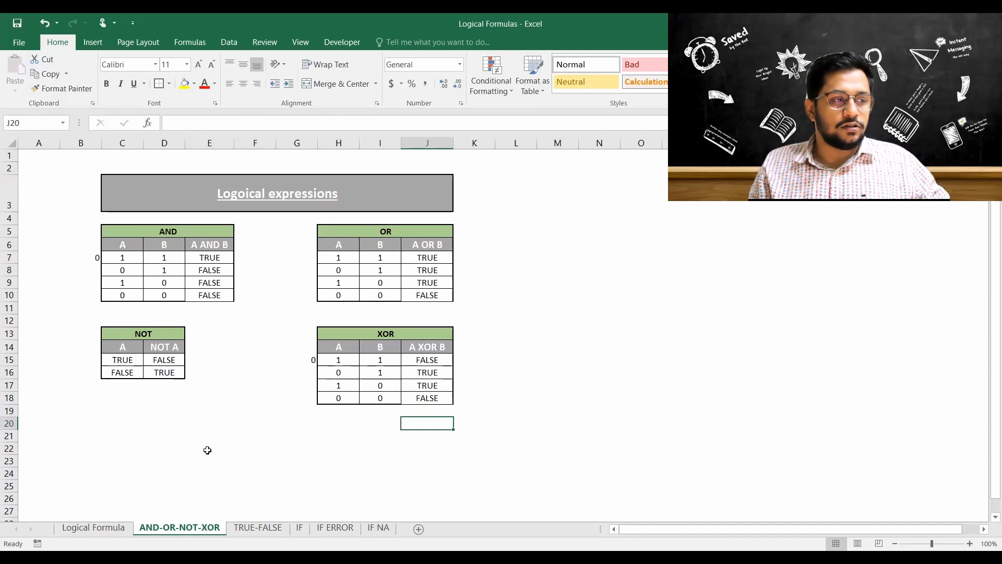
{"action": "type", "text": "="}
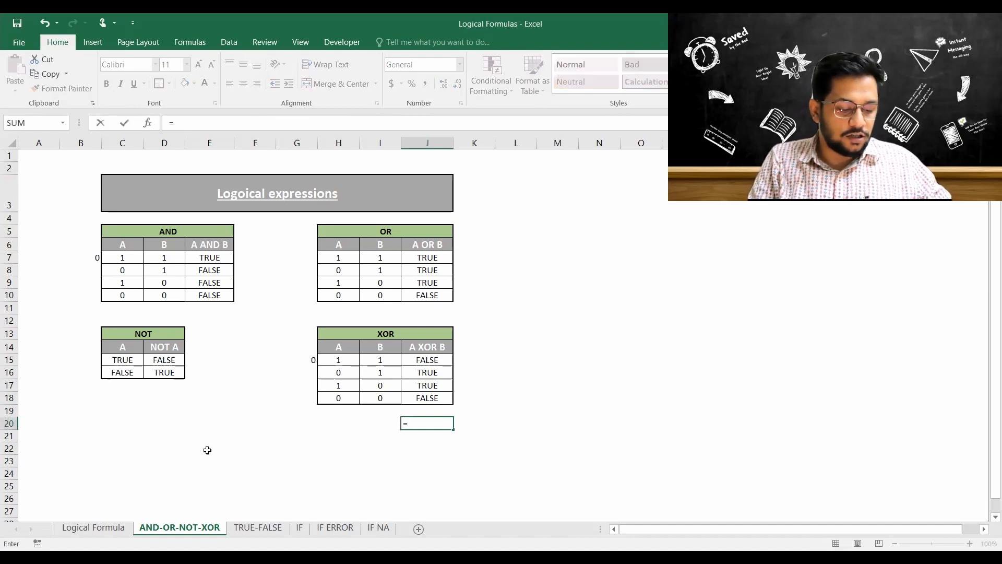
{"action": "type", "text": "XRO"}
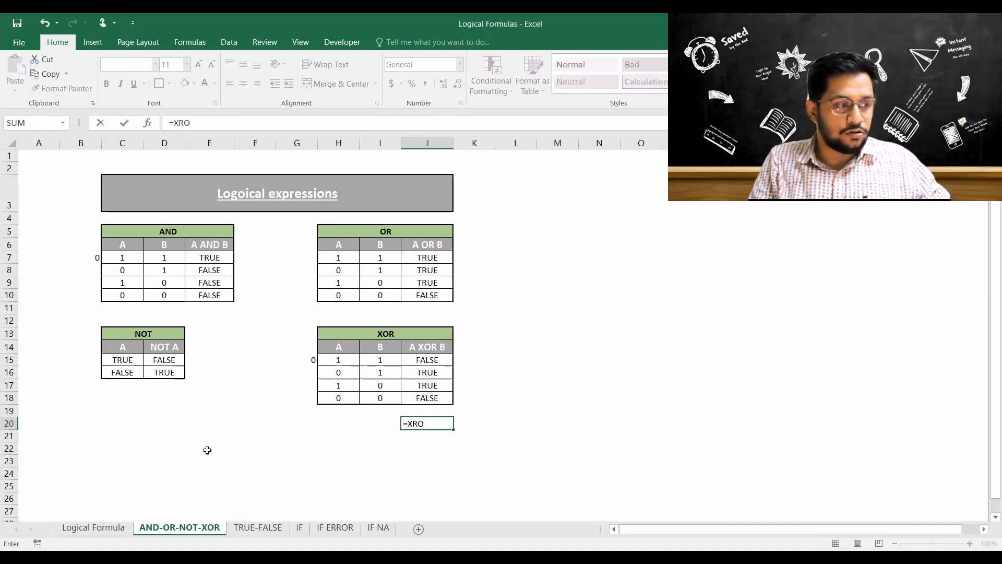
{"action": "key", "text": "BackSpace"}
{"action": "key", "text": "BackSpace"}
{"action": "type", "text": "OR"}
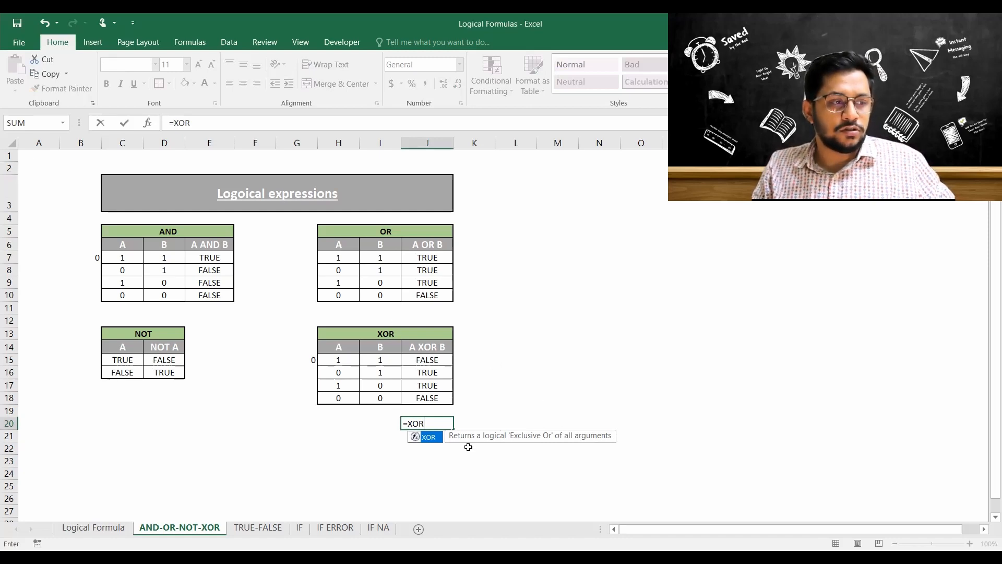
Replace the formula in J15 of the XOR table with =XOR(H15,I15)
{"action": "left_click", "coordinate": [435, 359]}
{"action": "type", "text": "="}
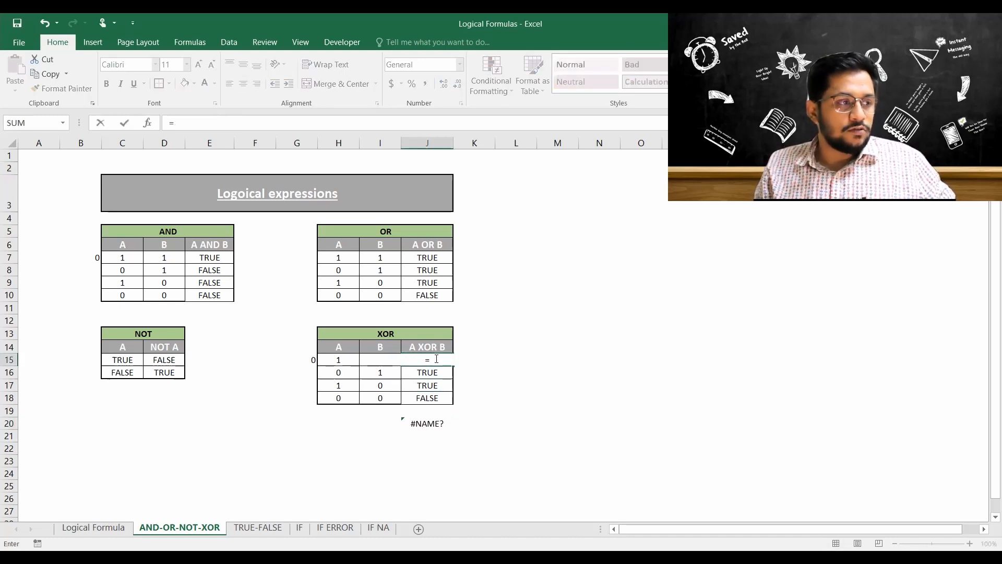
{"action": "type", "text": "XOR("}
{"action": "key", "text": "Left"}
{"action": "key", "text": "Left"}
{"action": "type", "text": ","}
{"action": "key", "text": "Left"}
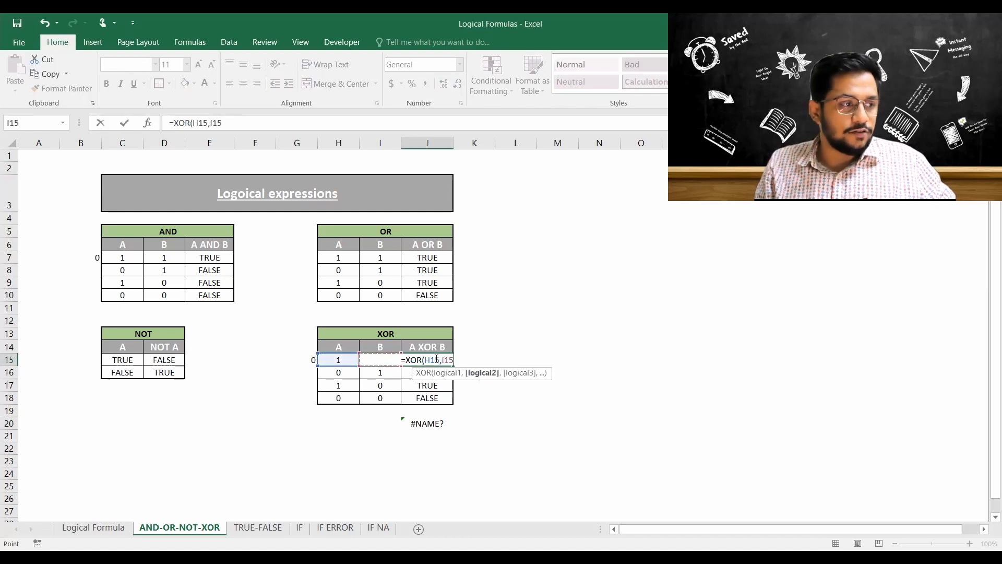
{"action": "type", "text": ")"}
{"action": "key", "text": "Return"}
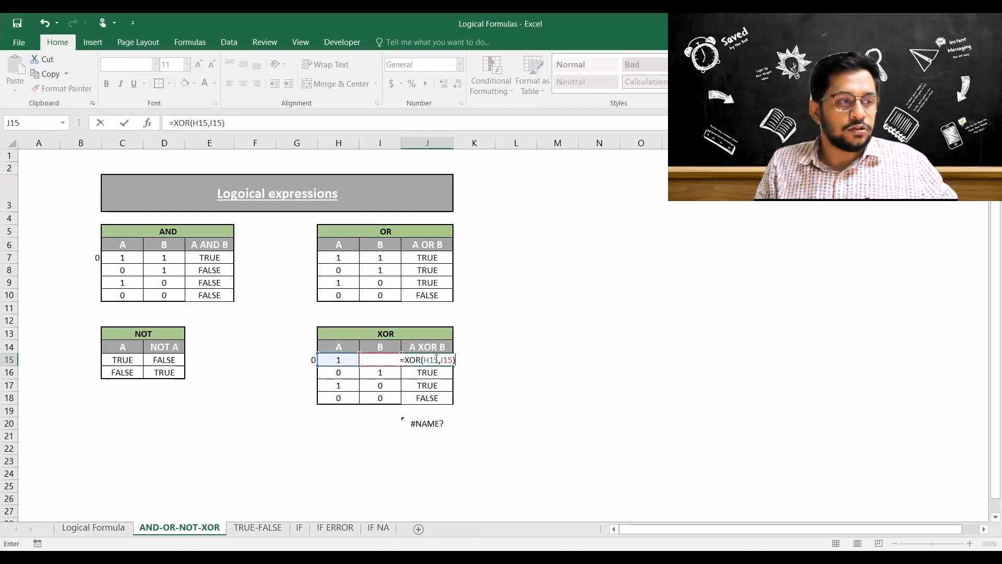
{"action": "left_click", "coordinate": [436, 360]}
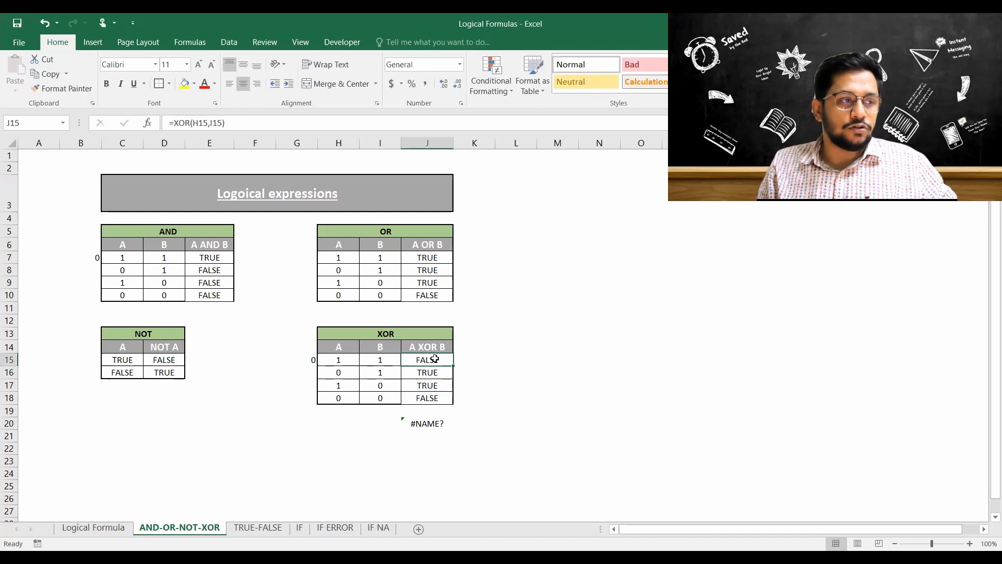
{"action": "key", "text": "Left"}
{"action": "key", "text": "Right"}
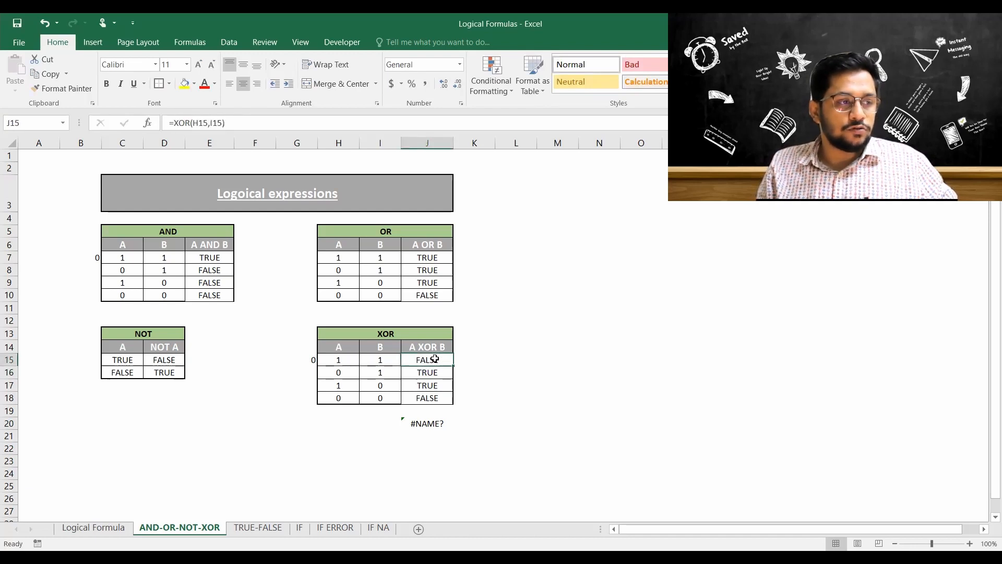
Delete the incomplete XOR formula from J20 below the XOR table
{"action": "key", "text": "shift+Down"}
{"action": "key", "text": "shift+Down"}
{"action": "key", "text": "shift+Down"}
{"action": "key", "text": "Down"}
{"action": "key", "text": "Down"}
{"action": "key", "text": "Down"}
{"action": "key", "text": "Down"}
{"action": "key", "text": "Down"}
{"action": "key", "text": "Down"}
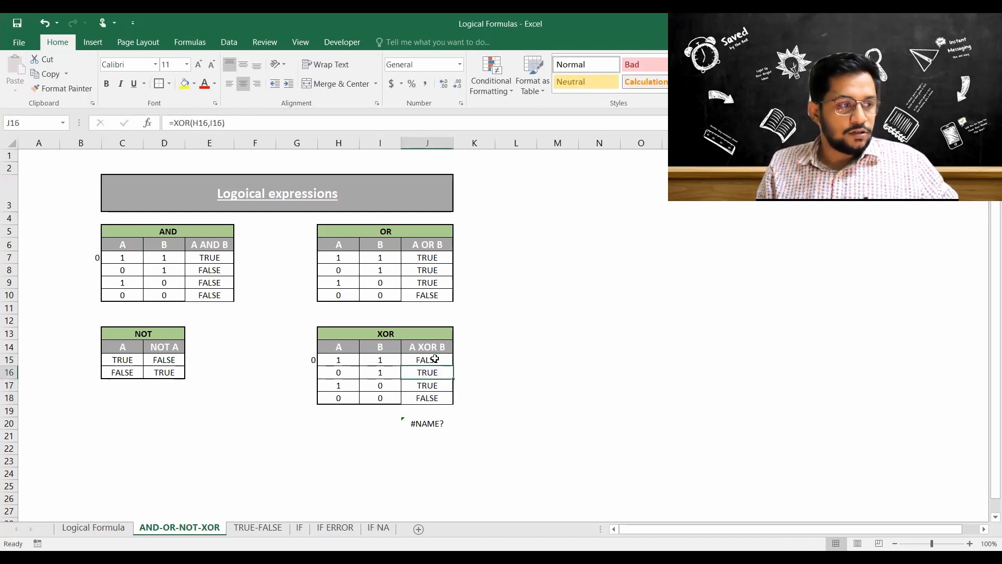
{"action": "key", "text": "Up"}
{"action": "key", "text": "Delete"}
Examine the XOR table rows whose two inputs differ, H16:J17
{"action": "key", "text": "Up"}
{"action": "key", "text": "Up"}
{"action": "key", "text": "Up"}
{"action": "key", "text": "shift+Left"}
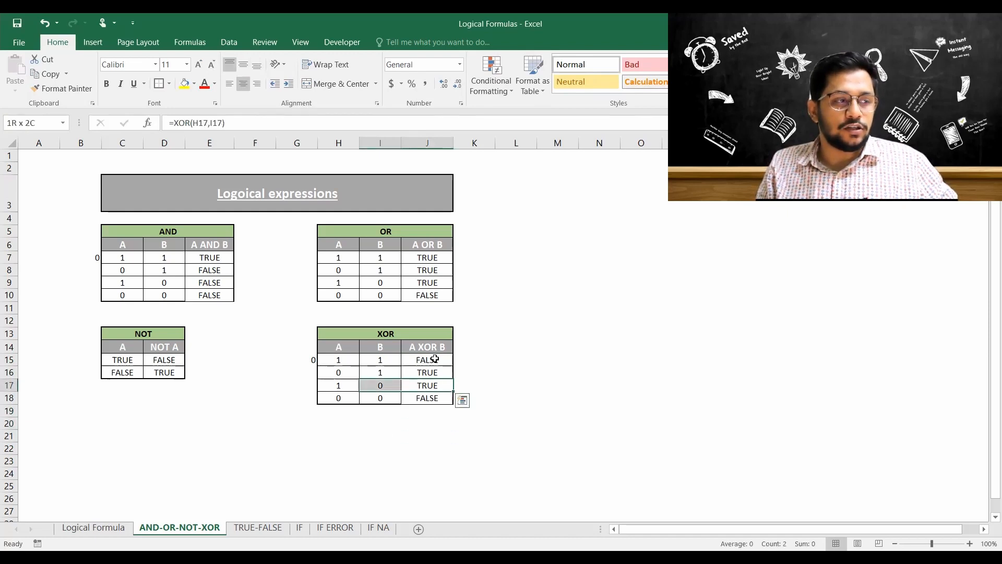
{"action": "key", "text": "shift+Left"}
{"action": "key", "text": "shift+Up"}
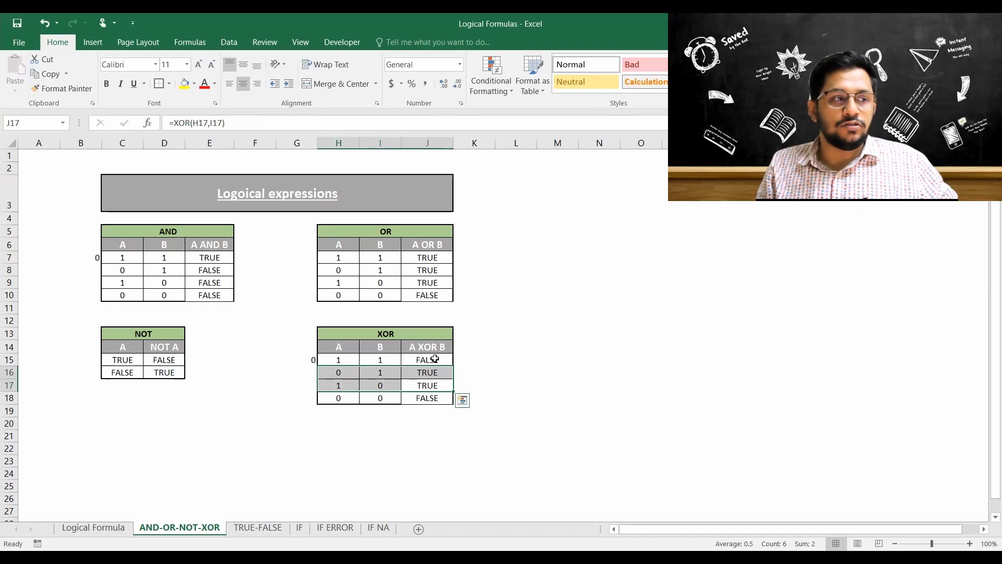
{"action": "key", "text": "Up"}
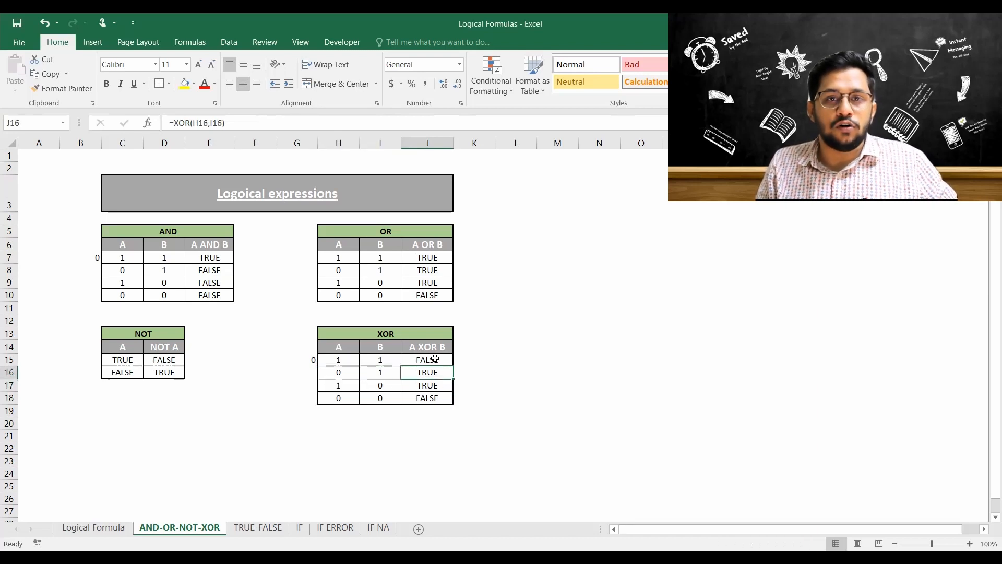
Examine the XOR table rows whose two inputs are equal, H15:J15 and H18:I18
{"action": "key", "text": "Left"}
{"action": "key", "text": "Left"}
{"action": "key", "text": "Up"}
{"action": "key", "text": "shift+Right"}
{"action": "key", "text": "shift+Right"}
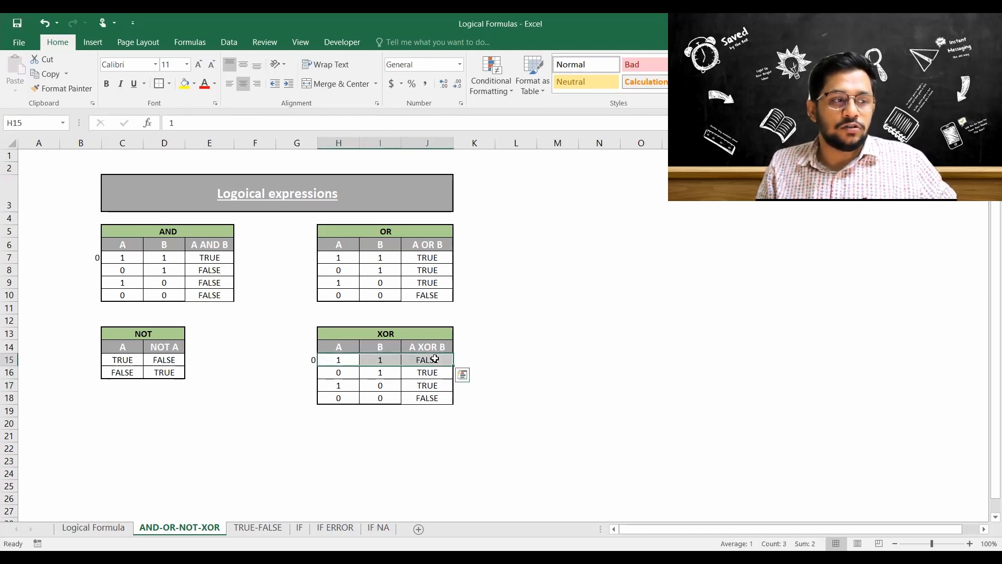
{"action": "key", "text": "Down"}
{"action": "key", "text": "Down"}
{"action": "key", "text": "Down"}
{"action": "key", "text": "shift+Right"}
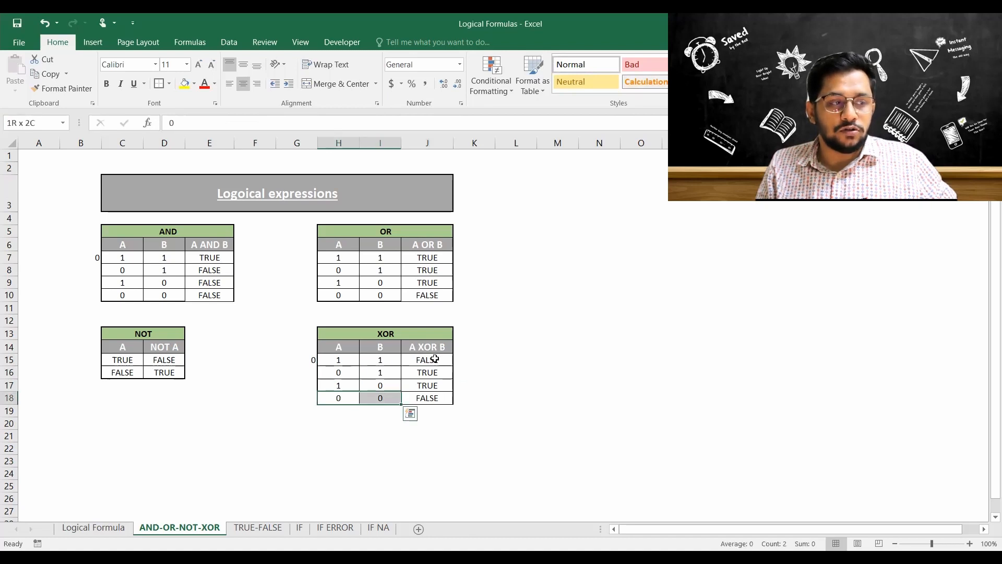
{"action": "key", "text": "Up"}
{"action": "key", "text": "Up"}
{"action": "key", "text": "Up"}
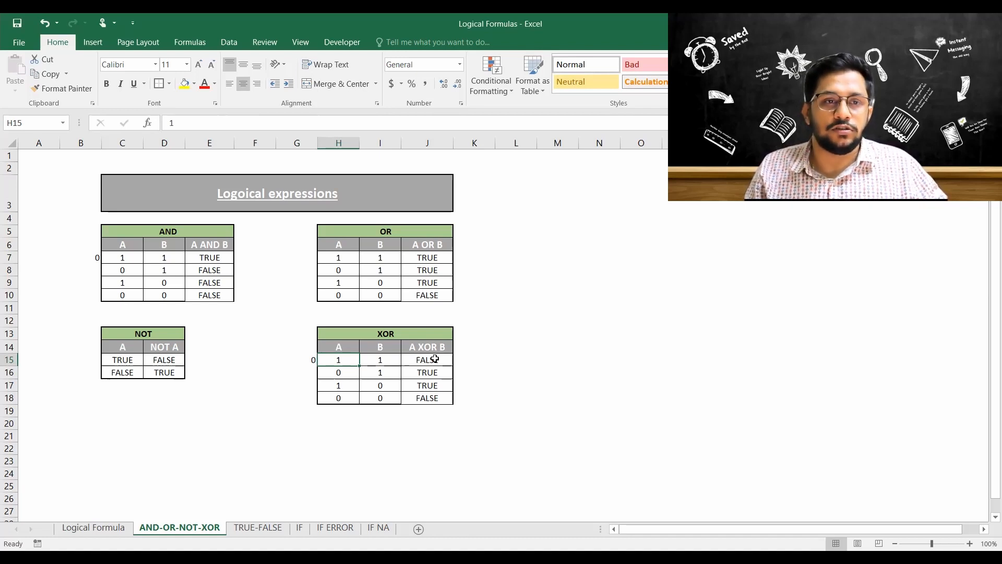
Switch to the TRUE-FALSE worksheet
{"action": "left_click", "coordinate": [257, 527]}
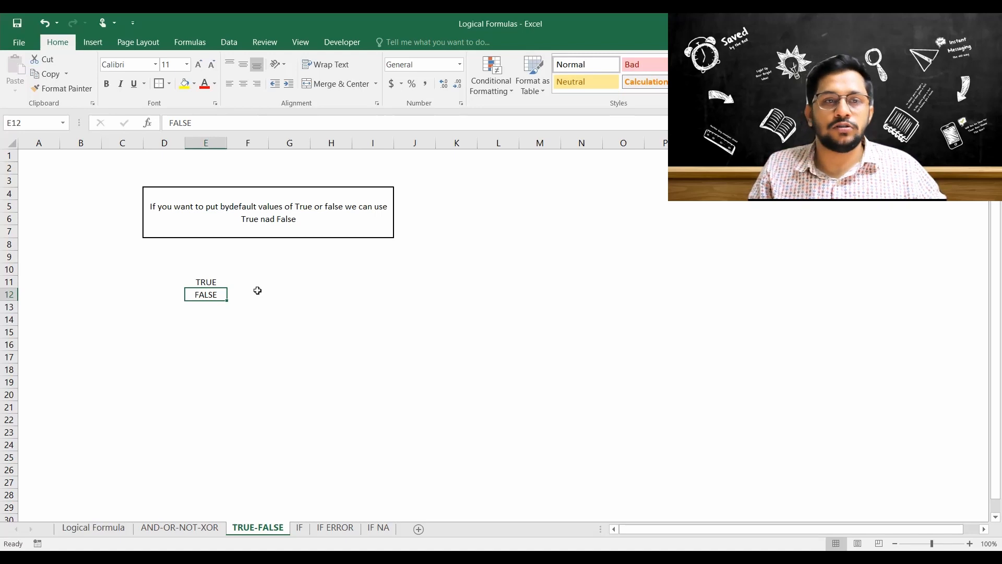
Switch to the IF worksheet and view the formulas behind the population in millions and the IF condition in C2 and D2
{"action": "left_click", "coordinate": [299, 527]}
{"action": "key", "text": "Up"}
{"action": "key", "text": "Up"}
{"action": "key", "text": "Up"}
{"action": "key", "text": "Up"}
{"action": "key", "text": "Up"}
{"action": "key", "text": "Down"}
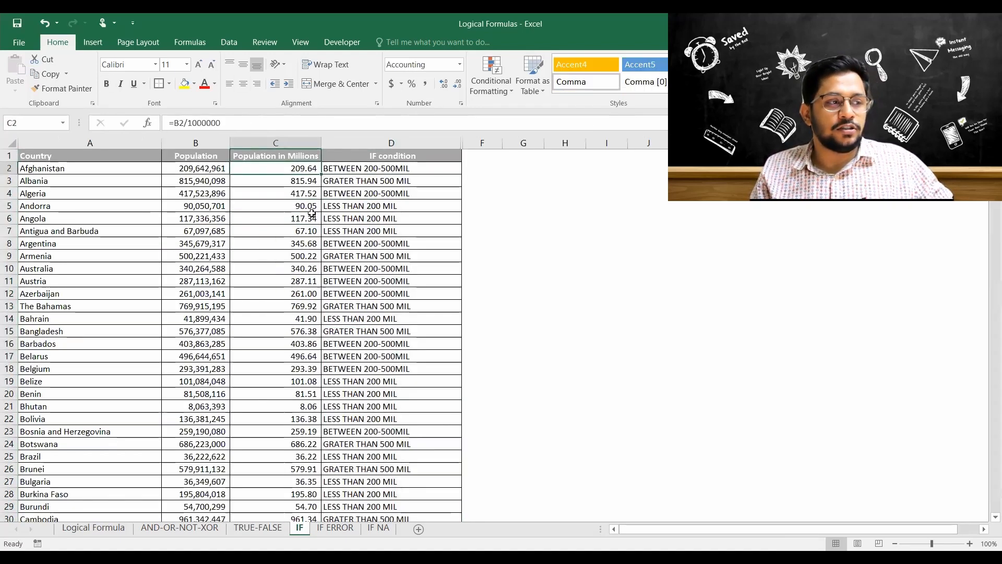
{"action": "key", "text": "Right"}
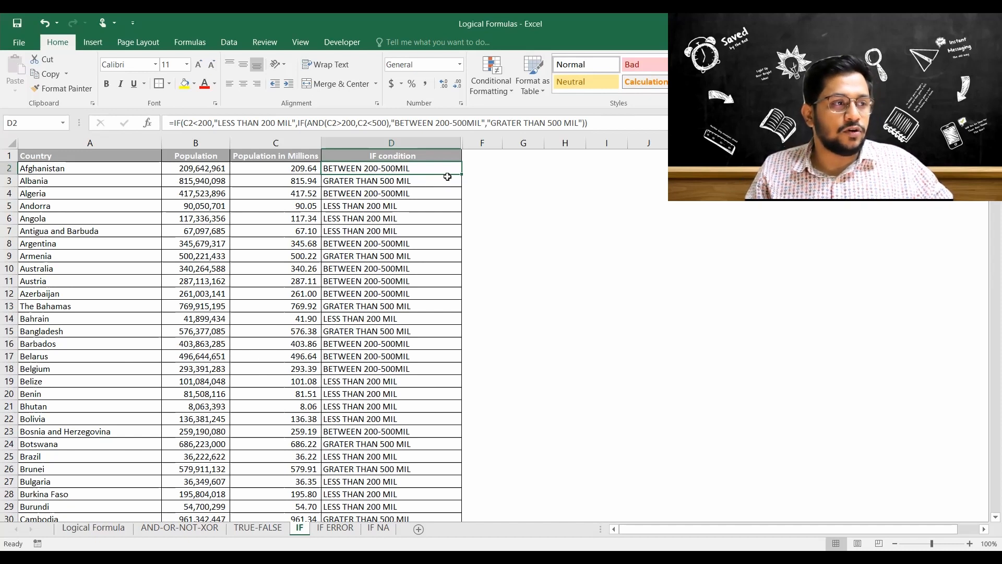
{"action": "left_click", "coordinate": [472, 166]}
{"action": "key", "text": "Right"}
{"action": "key", "text": "Right"}
{"action": "key", "text": "Right"}
{"action": "key", "text": "Right"}
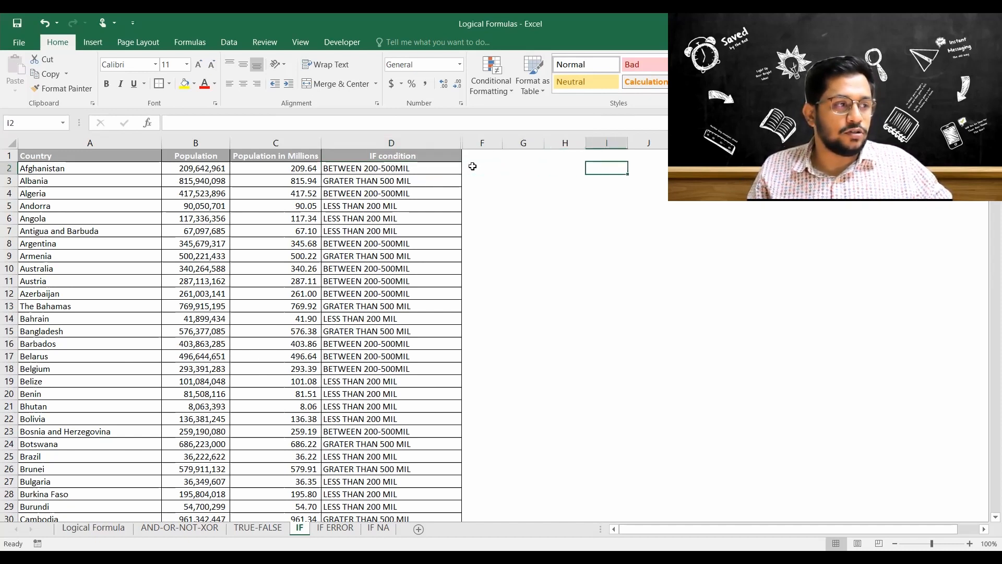
{"action": "key", "text": "Right"}
{"action": "key", "text": "Right"}
{"action": "key", "text": "Right"}
{"action": "key", "text": "Right"}
{"action": "key", "text": "Right"}
{"action": "key", "text": "Right"}
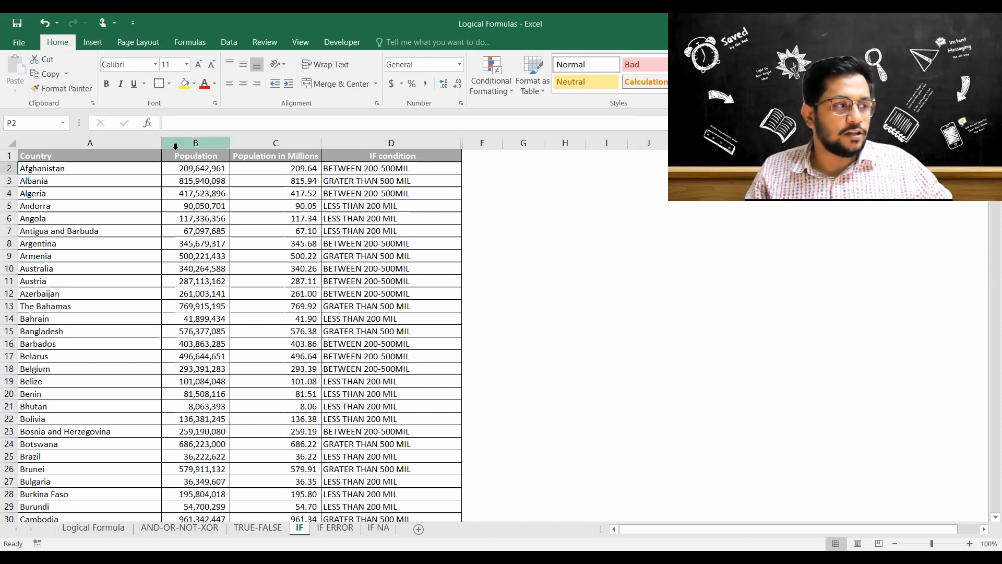
Narrow columns A and C, and wrap the header text in A1:D1 with row 1 fitted to its height
{"action": "left_click_drag", "start_coordinate": [161, 143], "coordinate": [123, 144]}
{"action": "left_click_drag", "start_coordinate": [12, 162], "coordinate": [12, 173]}
{"action": "left_click_drag", "start_coordinate": [73, 163], "coordinate": [291, 156]}
{"action": "left_click", "coordinate": [318, 66]}
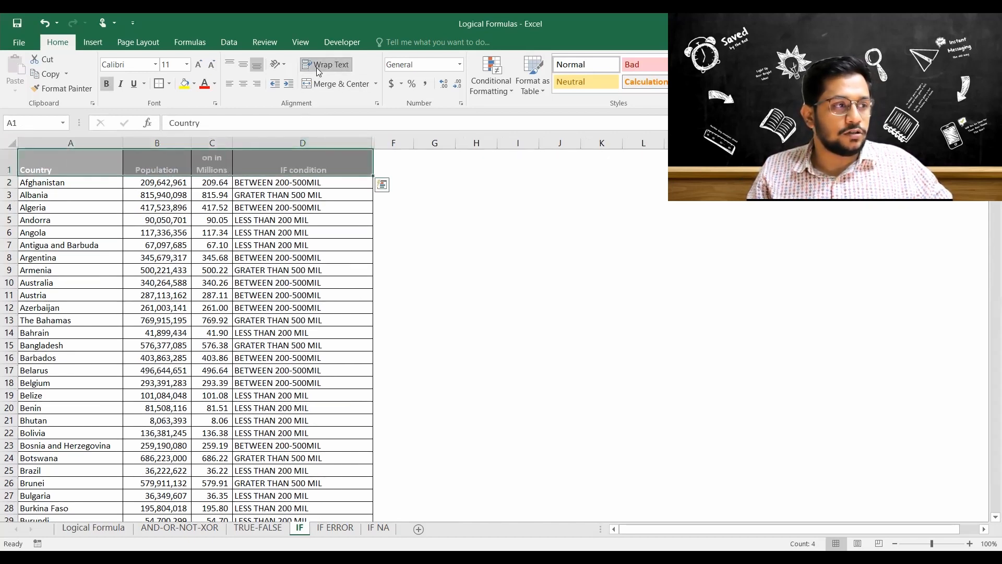
{"action": "double_click", "coordinate": [10, 177]}
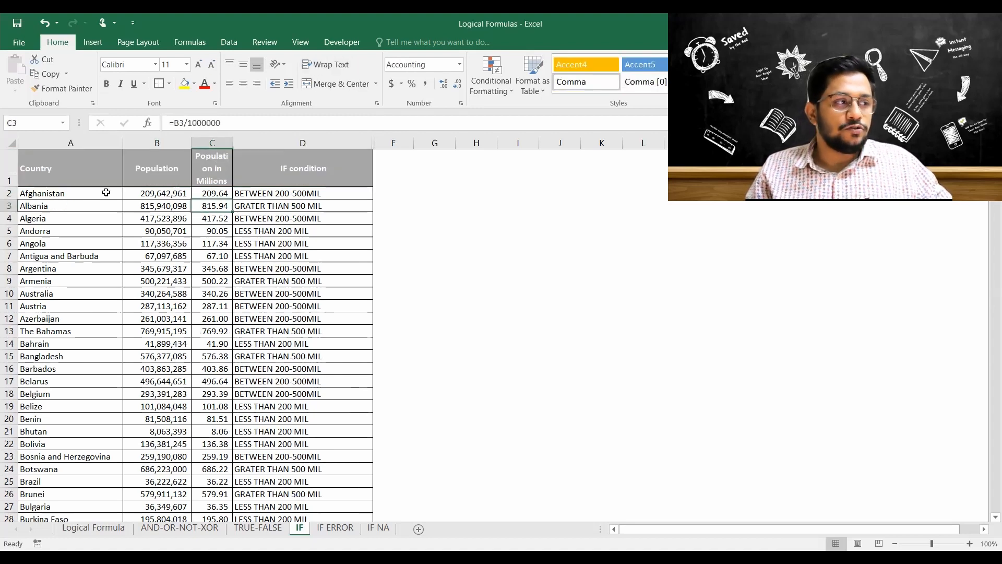
Examine Afghanistan's country, population and population-in-millions cells, A2 to C2
{"action": "left_click", "coordinate": [106, 192]}
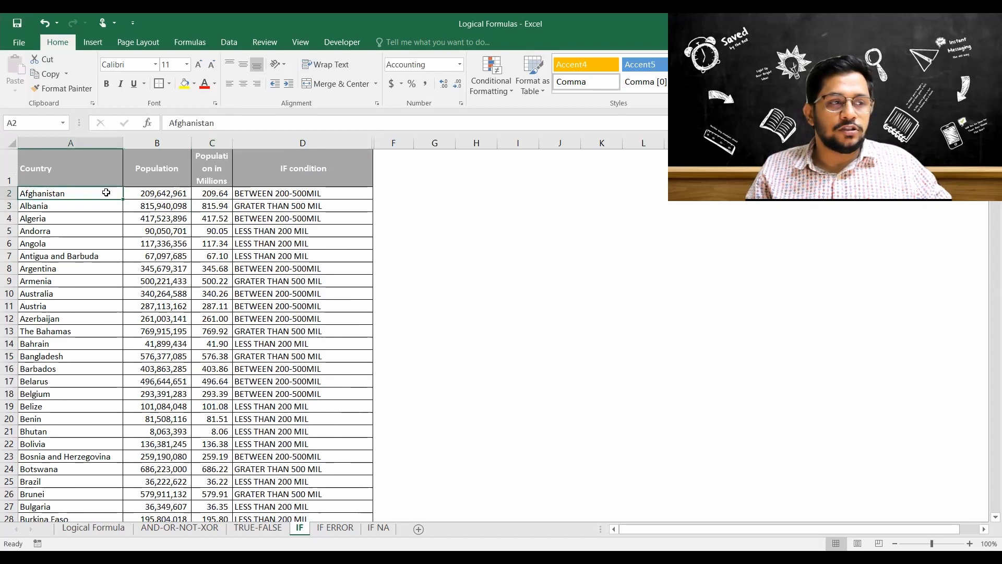
{"action": "left_click", "coordinate": [148, 194]}
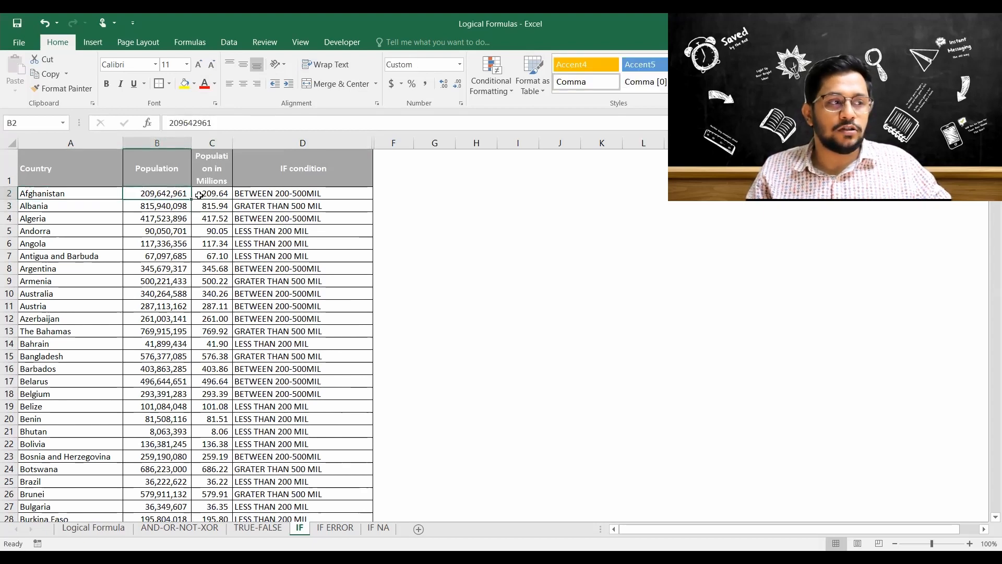
{"action": "left_click", "coordinate": [200, 194]}
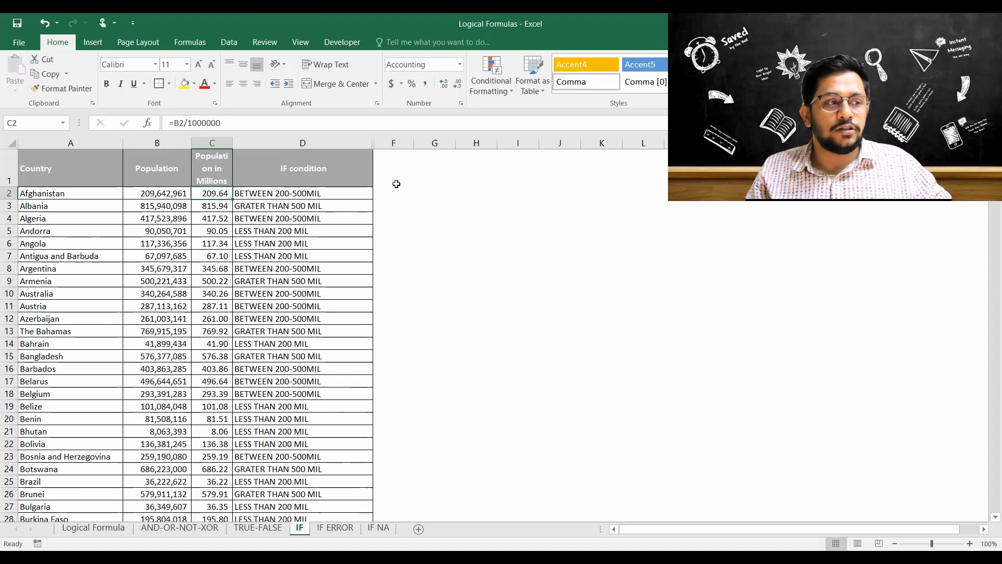
Change the D1 header to "Nested IF condition" and enter the header "IF" in F1
{"action": "left_click", "coordinate": [325, 174]}
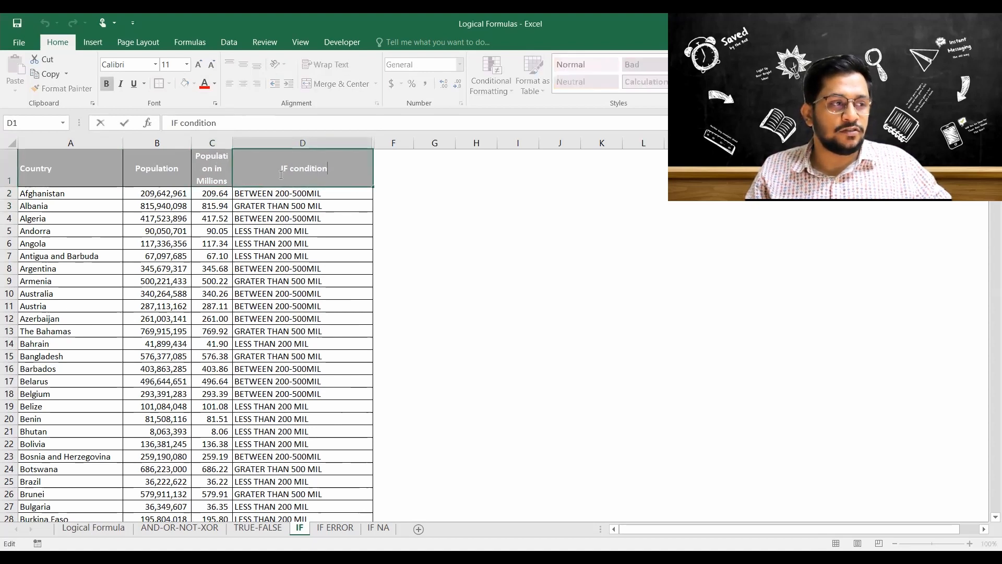
{"action": "type", "text": "Nested IF condition"}
{"action": "key", "text": "Tab"}
{"action": "type", "text": "IF"}
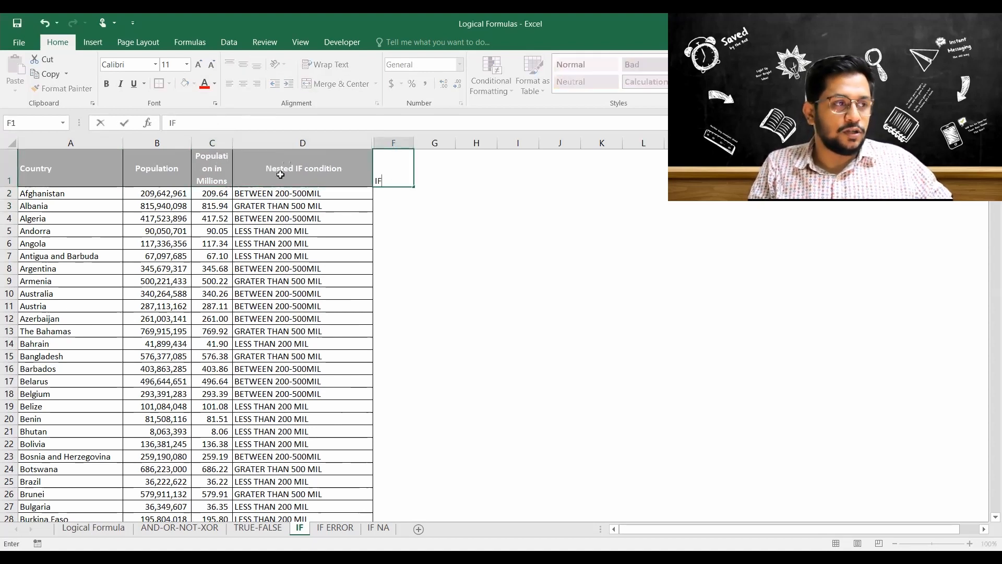
{"action": "key", "text": "Return"}
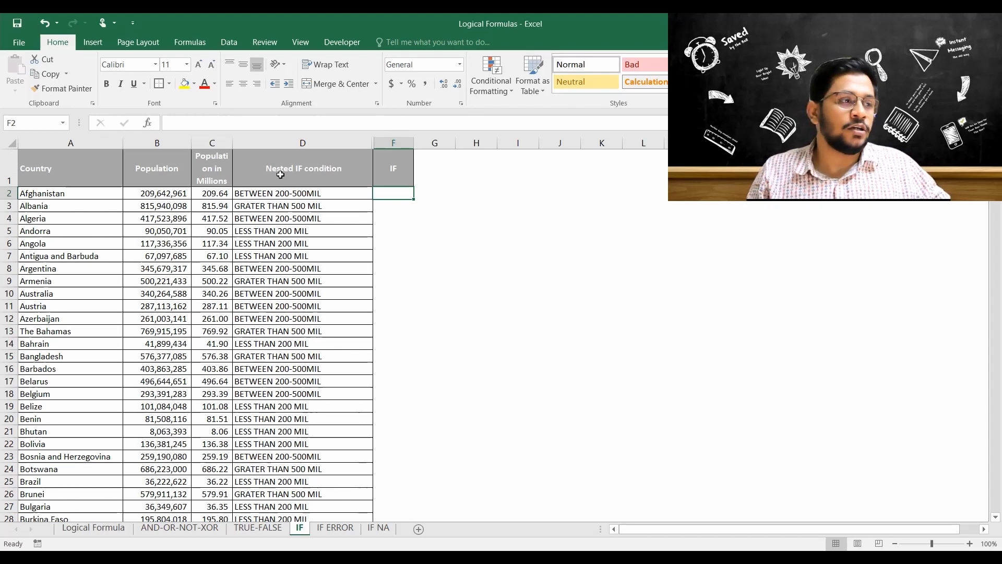
Start an IF formula in F2 with the logical test C2>=500
{"action": "type", "text": "="}
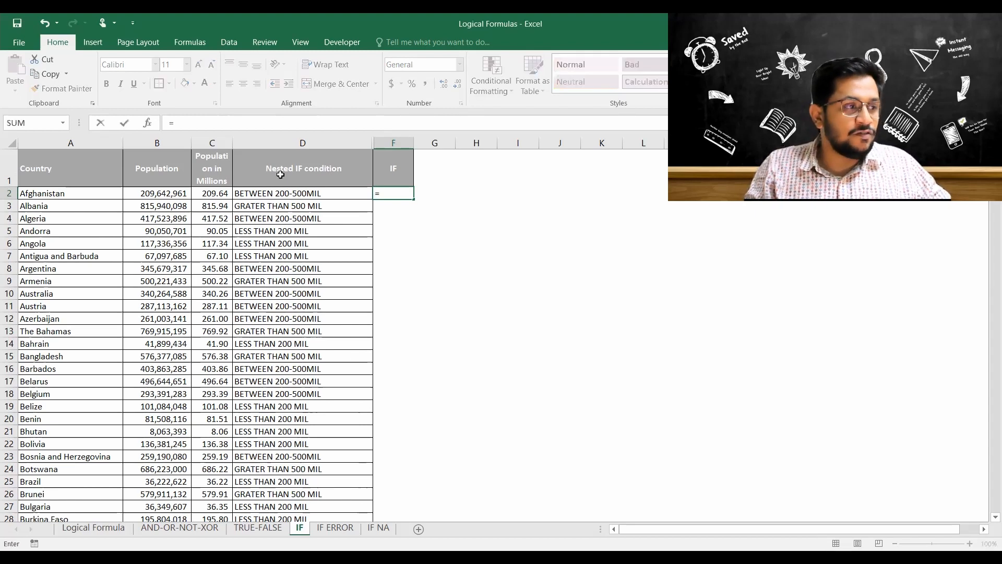
{"action": "type", "text": "IF("}
{"action": "key", "text": "Left"}
{"action": "key", "text": "Left"}
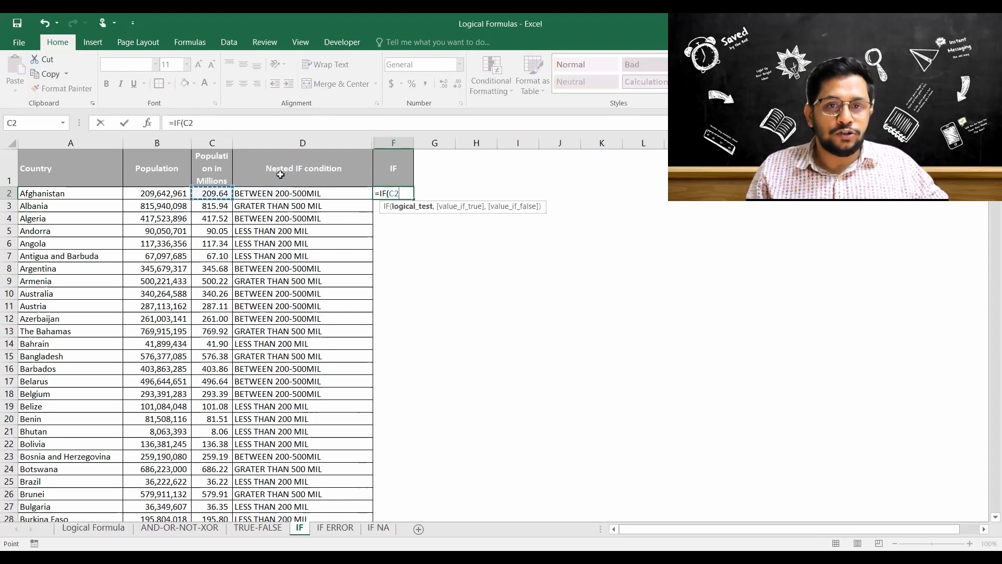
{"action": "type", "text": ">"}
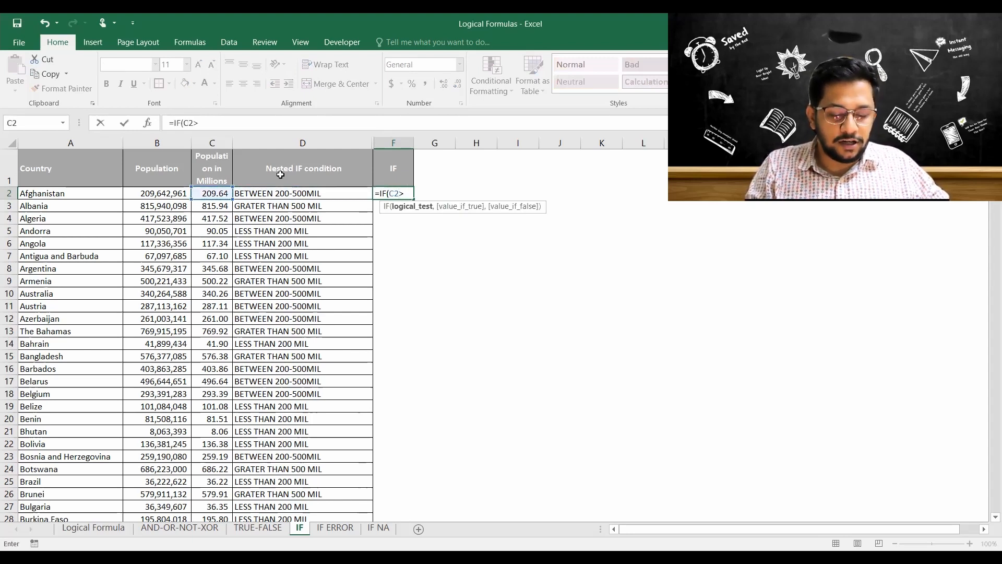
{"action": "type", "text": "=500"}
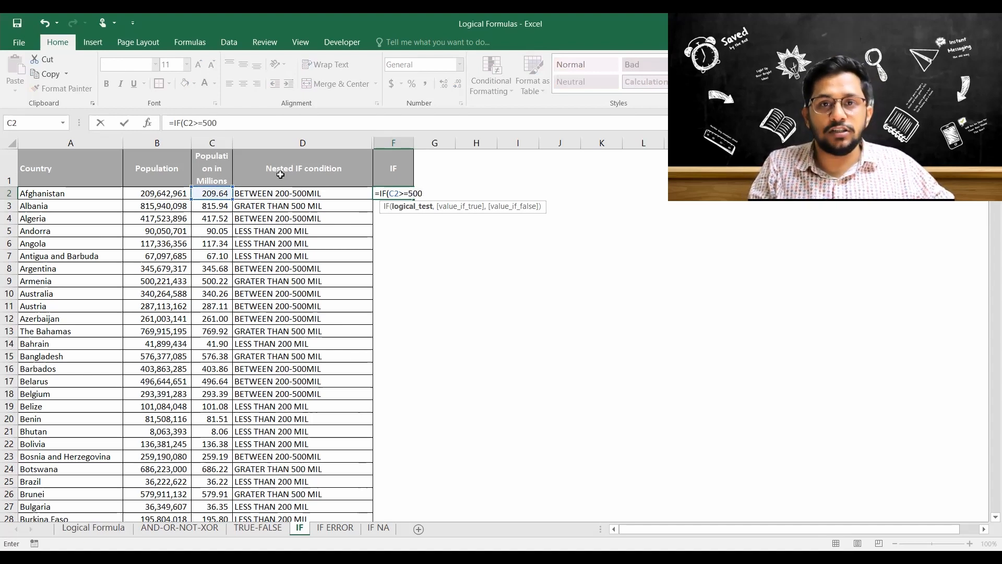
Add "above 500 Million" as the value-if-true argument of the F2 formula
{"action": "type", "text": ","}
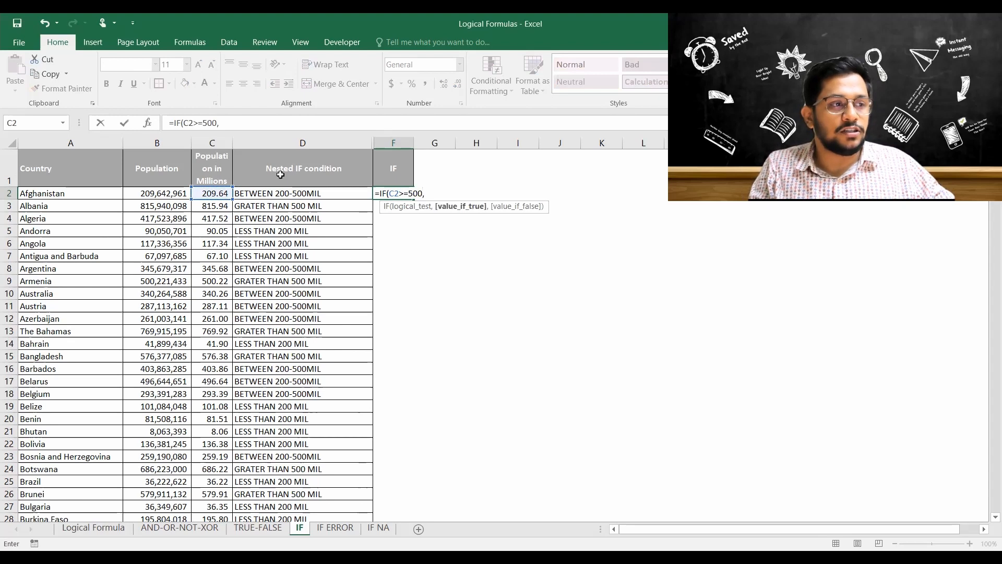
{"action": "type", "text": "\""}
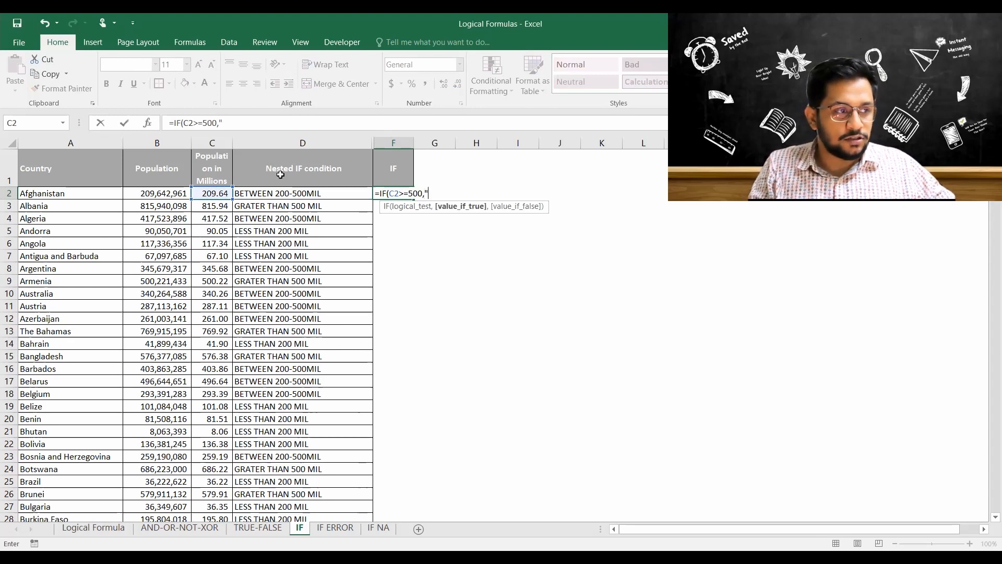
{"action": "type", "text": "abo"}
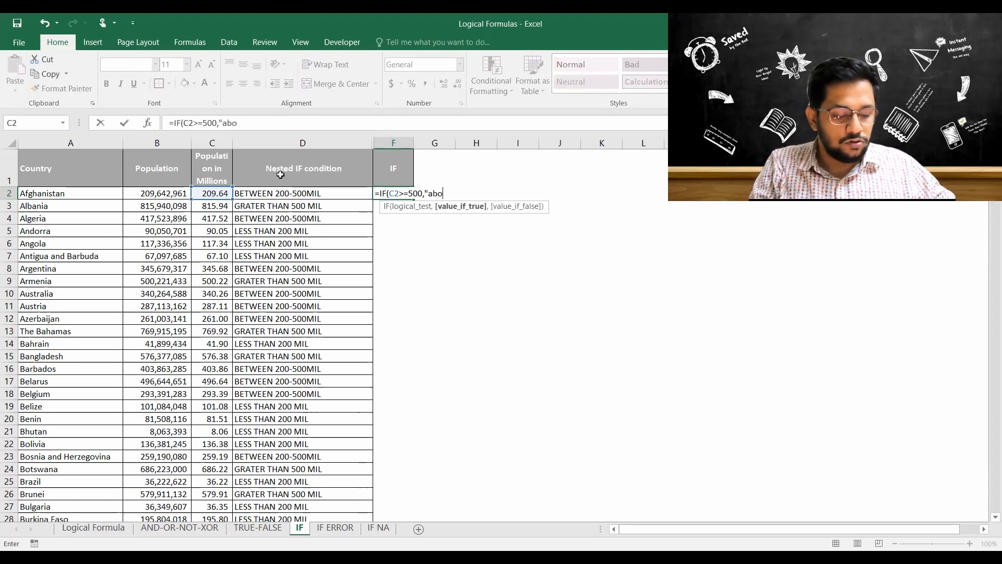
{"action": "type", "text": "ve 500"}
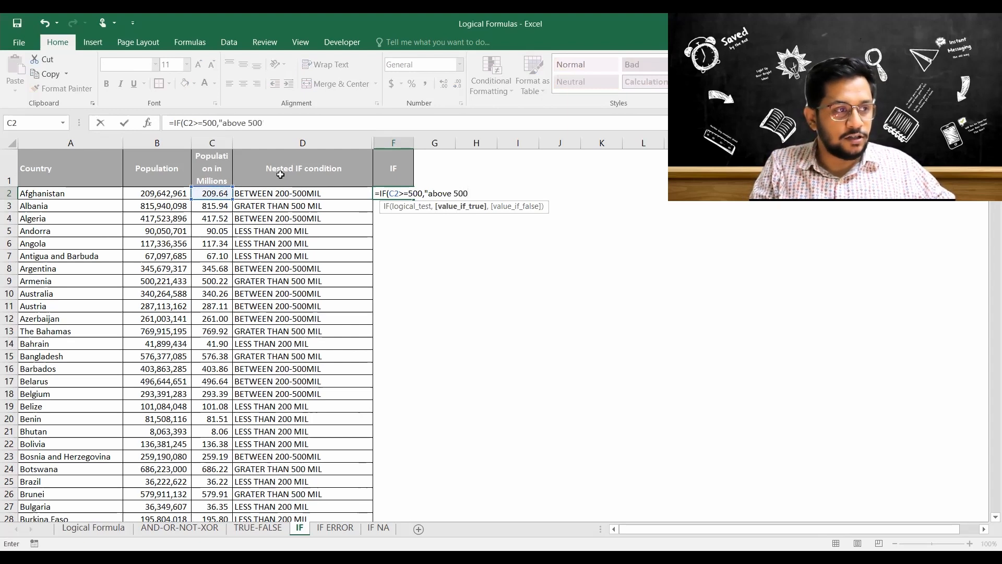
{"action": "type", "text": " Mi"}
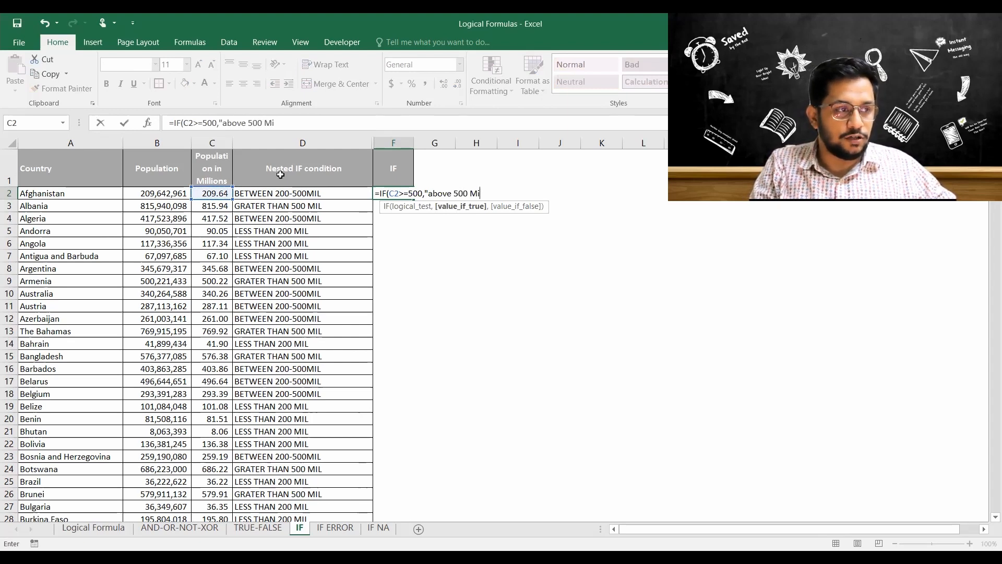
{"action": "type", "text": "llion"}
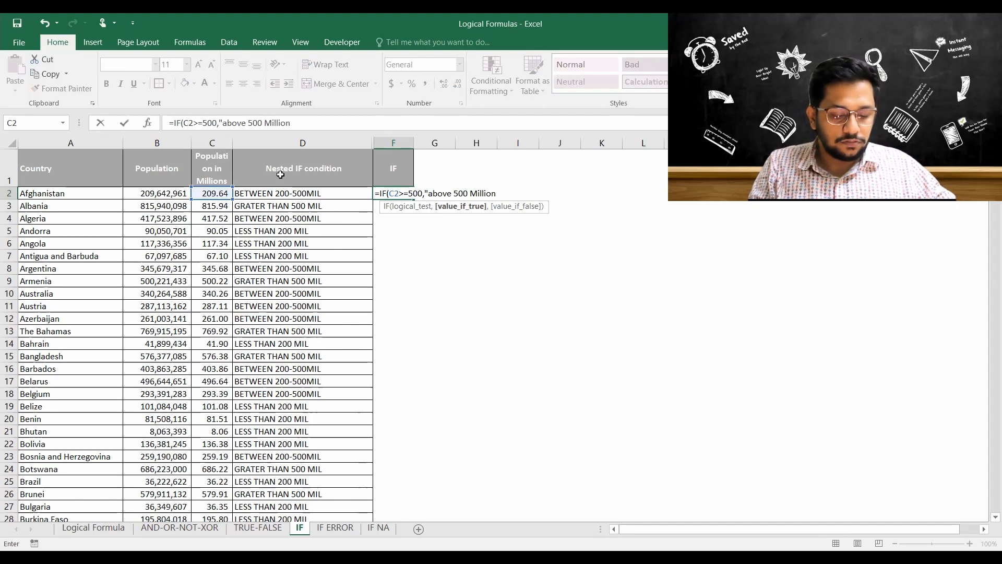
{"action": "type", "text": "\","}
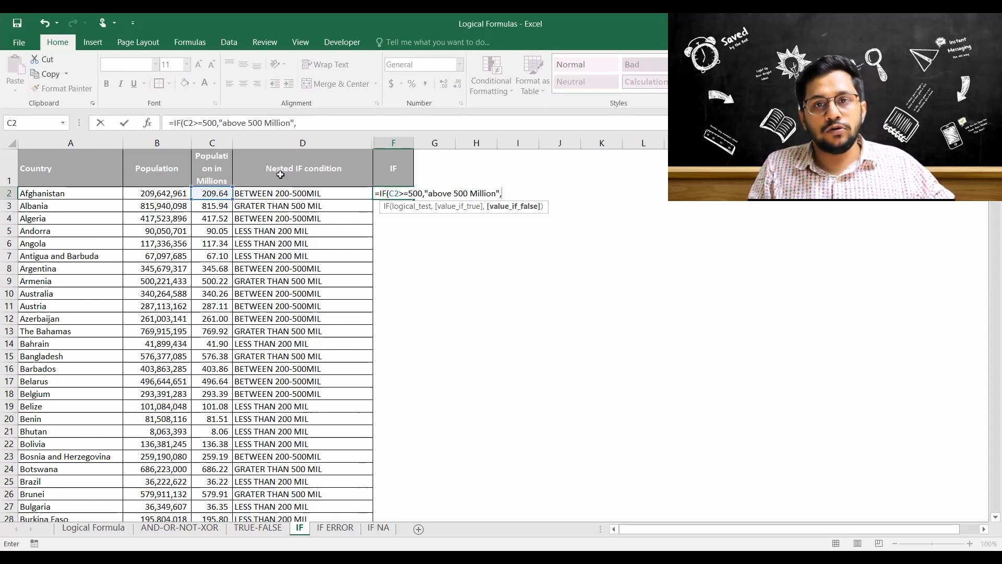
Add "Below 500 Million" as the value-if-false argument of the F2 formula
{"action": "type", "text": "\"Below 5-"}
{"action": "key", "text": "BackSpace"}
{"action": "type", "text": "00 <"}
{"action": "key", "text": "BackSpace"}
{"action": "type", "text": "Milli"}
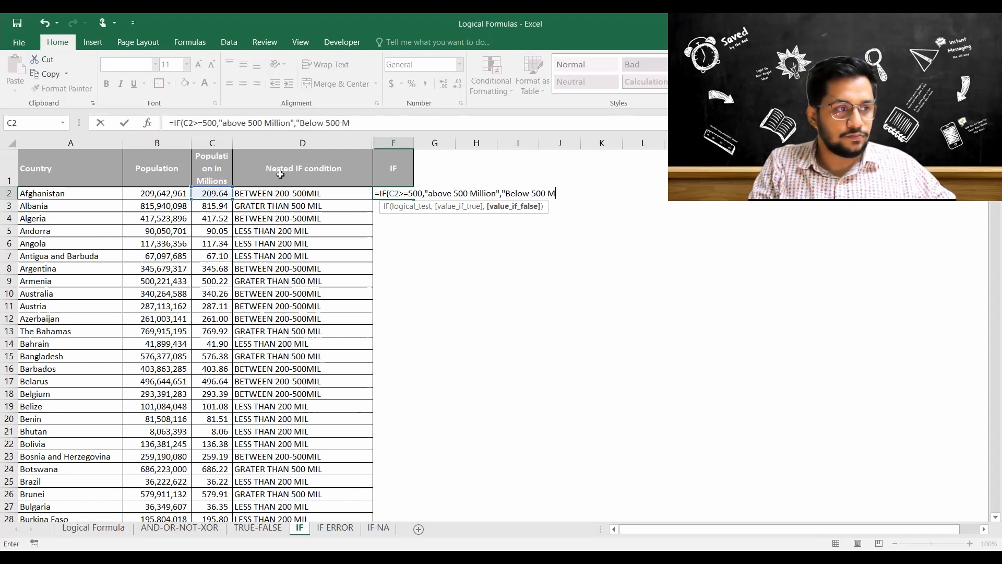
{"action": "type", "text": "on"}
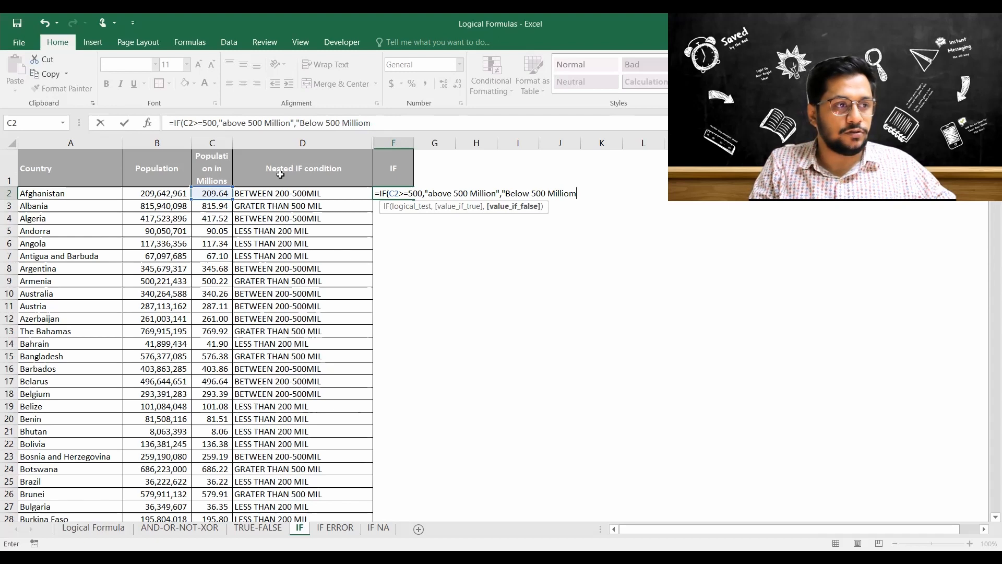
{"action": "type", "text": "\""}
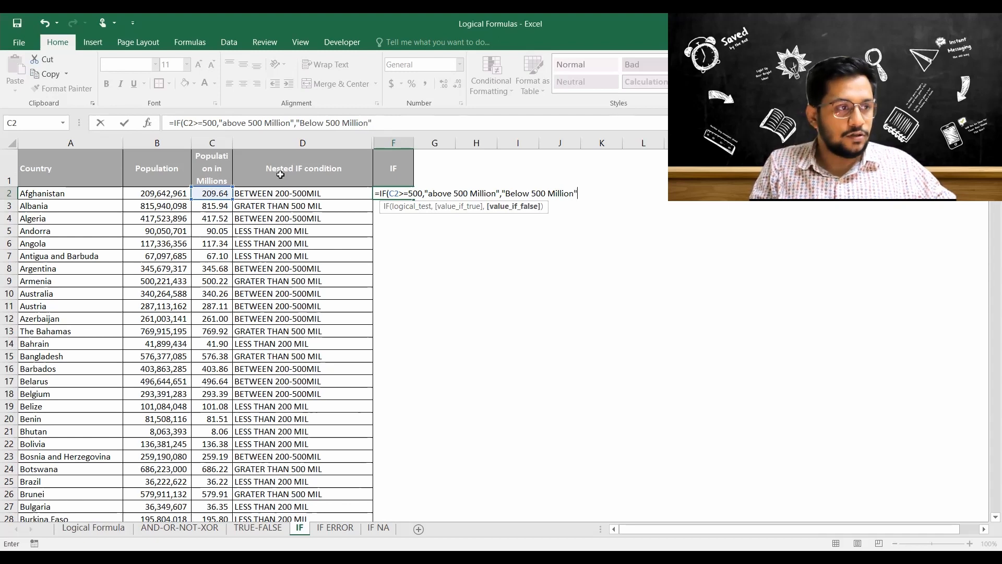
Reword the value-if-true text in the F2 formula to "above or equal to 500 Million"
{"action": "key", "text": "F2"}
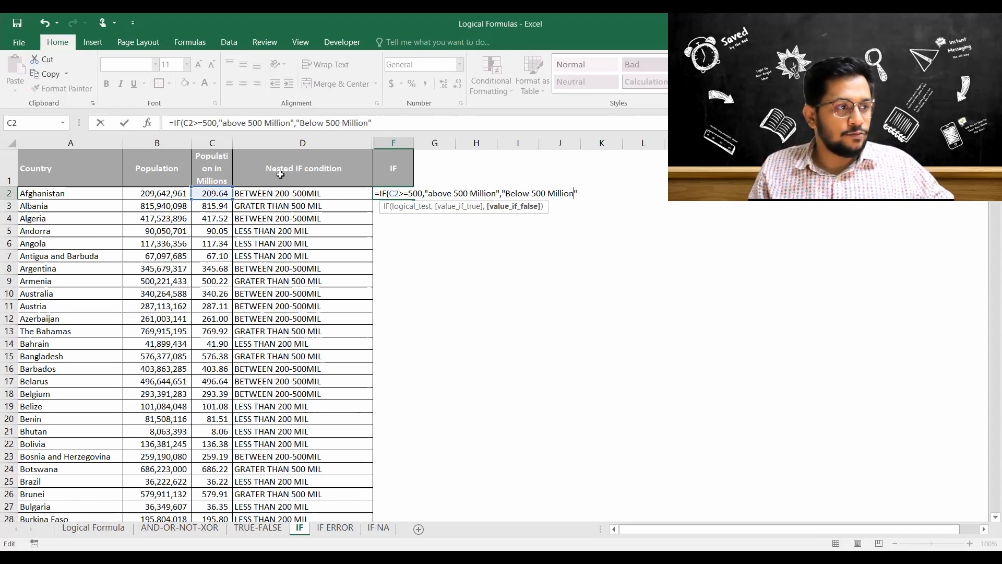
{"action": "key", "text": "Left"}
{"action": "key", "text": "Left"}
{"action": "key", "text": "Left"}
{"action": "key", "text": "Left"}
{"action": "key", "text": "Left"}
{"action": "key", "text": "Left"}
{"action": "key", "text": "Left"}
{"action": "key", "text": "Left"}
{"action": "key", "text": "Left"}
{"action": "key", "text": "Left"}
{"action": "key", "text": "Left"}
{"action": "key", "text": "Left"}
{"action": "key", "text": "Left"}
{"action": "key", "text": "Left"}
{"action": "key", "text": "Left"}
{"action": "key", "text": "Left"}
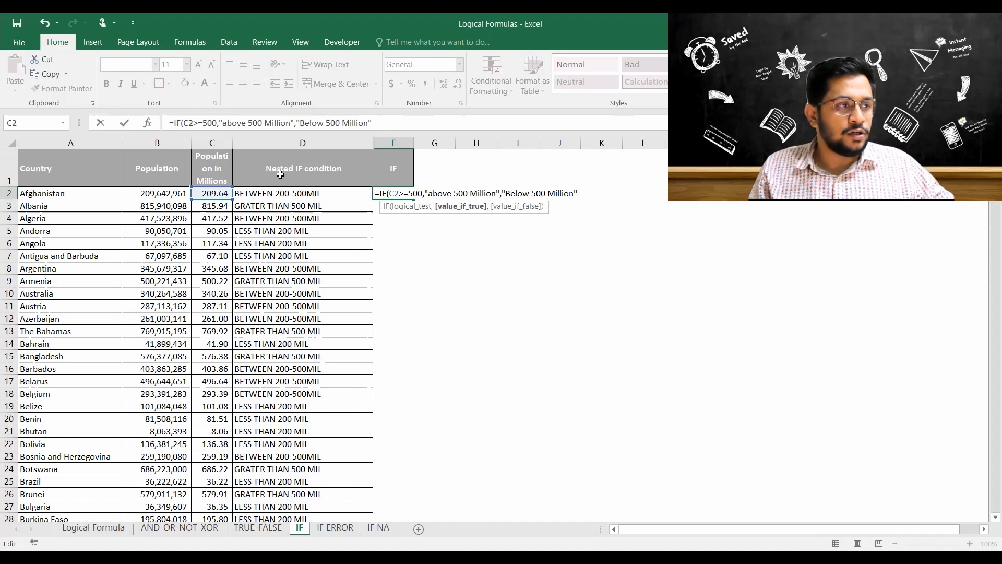
{"action": "type", "text": "or "}
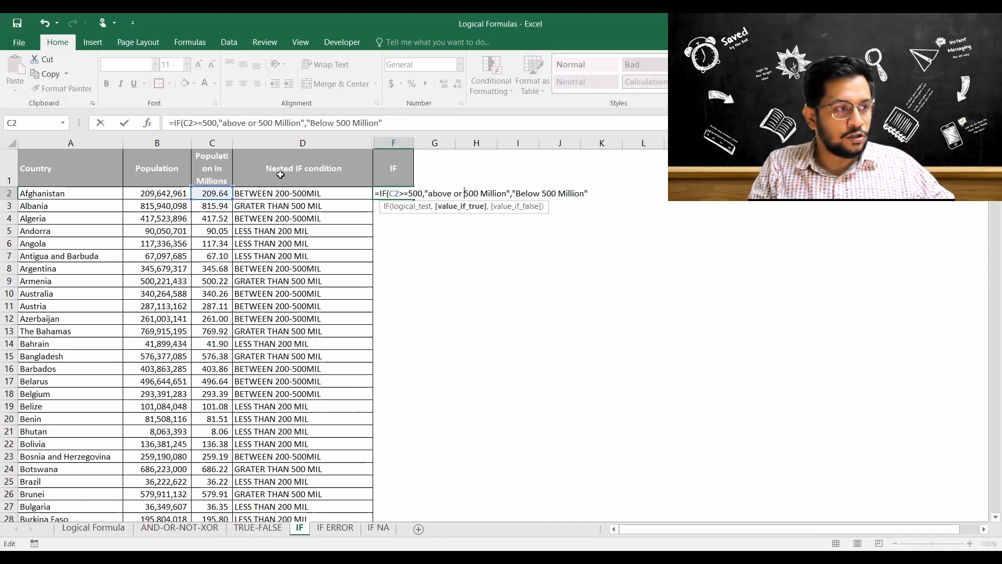
{"action": "type", "text": "equa;"}
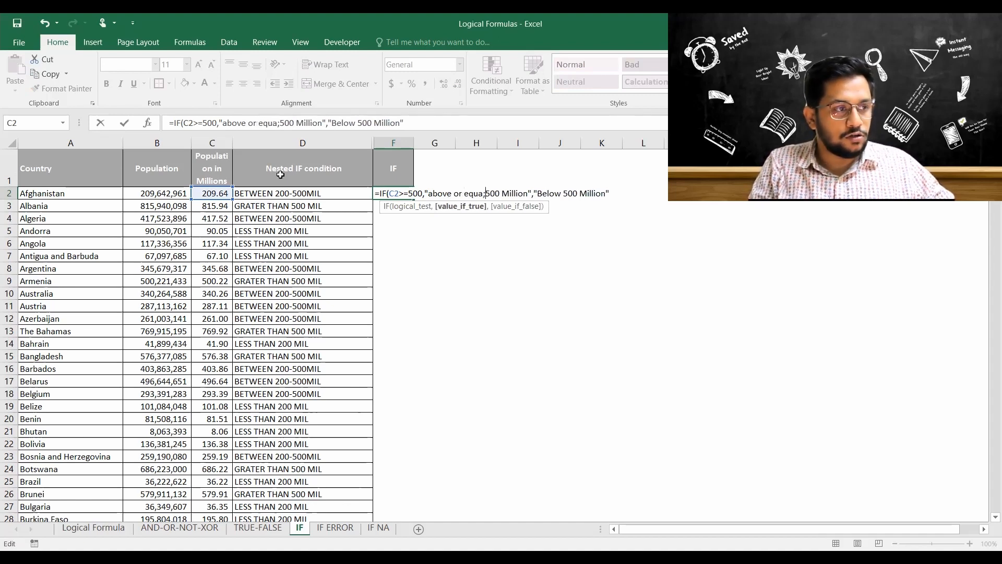
{"action": "key", "text": "BackSpace"}
{"action": "key", "text": "BackSpace"}
{"action": "type", "text": "l to"}
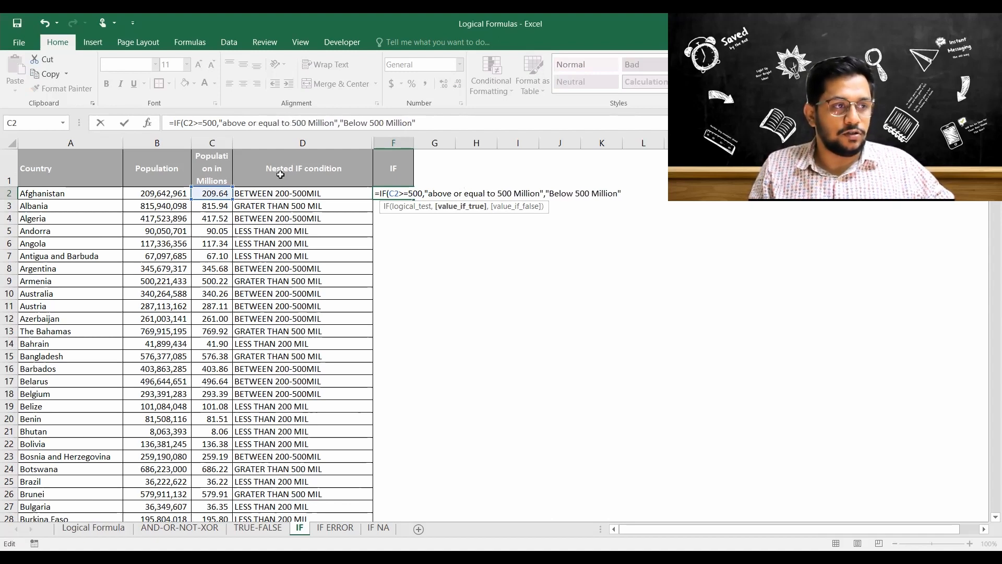
Close and commit the IF formula in F2, and auto-fit the width of column F
{"action": "key", "text": "End"}
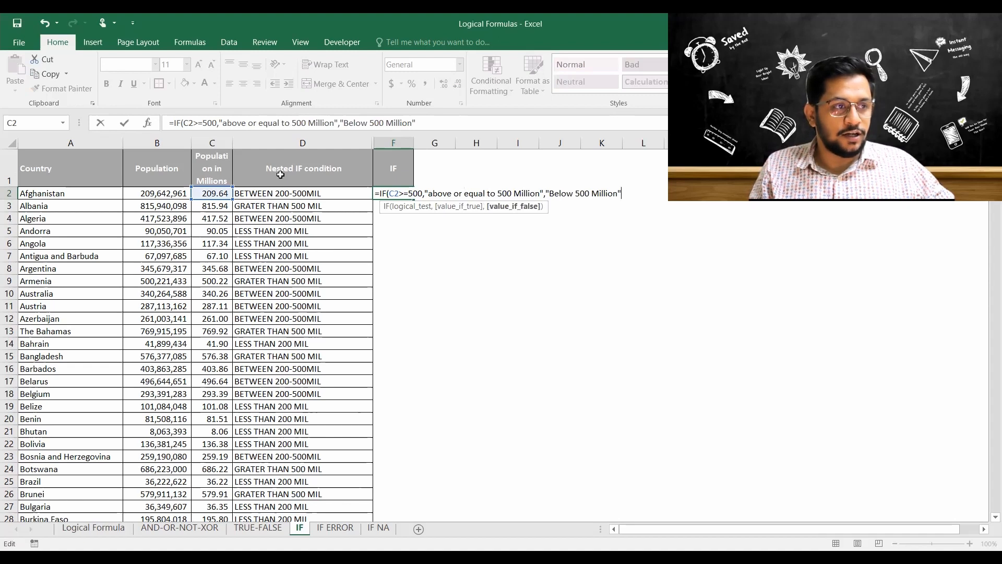
{"action": "type", "text": ")"}
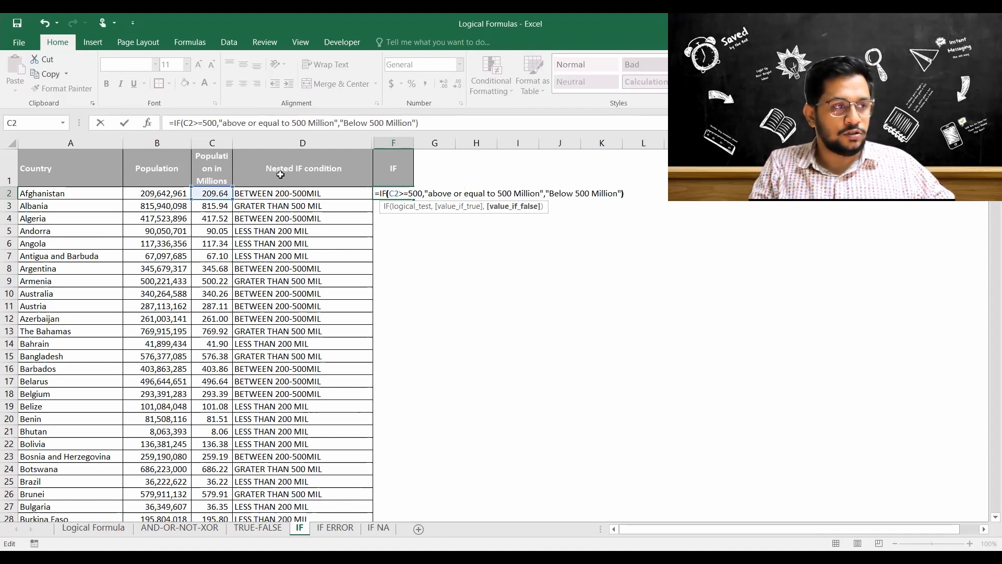
{"action": "key", "text": "ctrl+Return"}
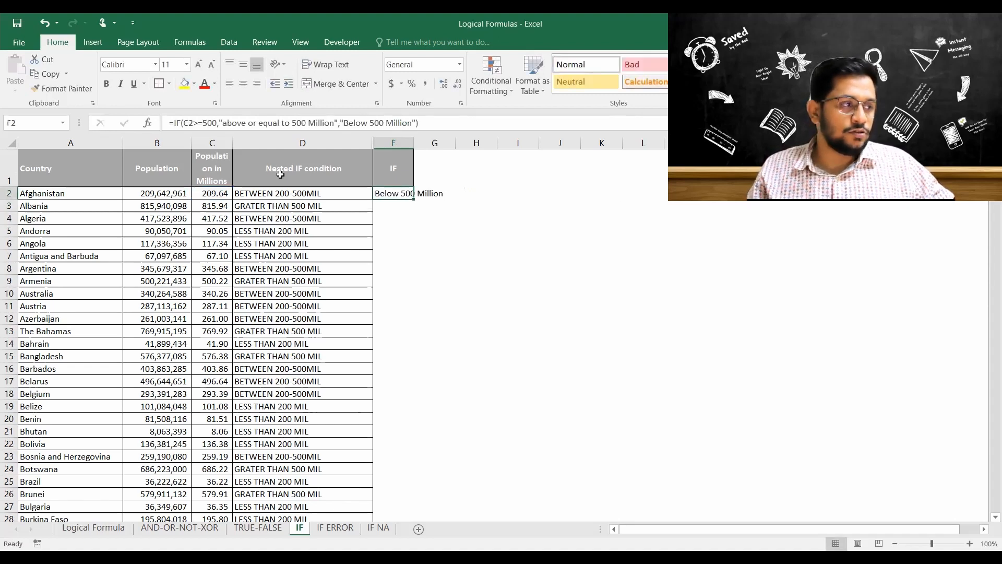
{"action": "double_click", "coordinate": [413, 142]}
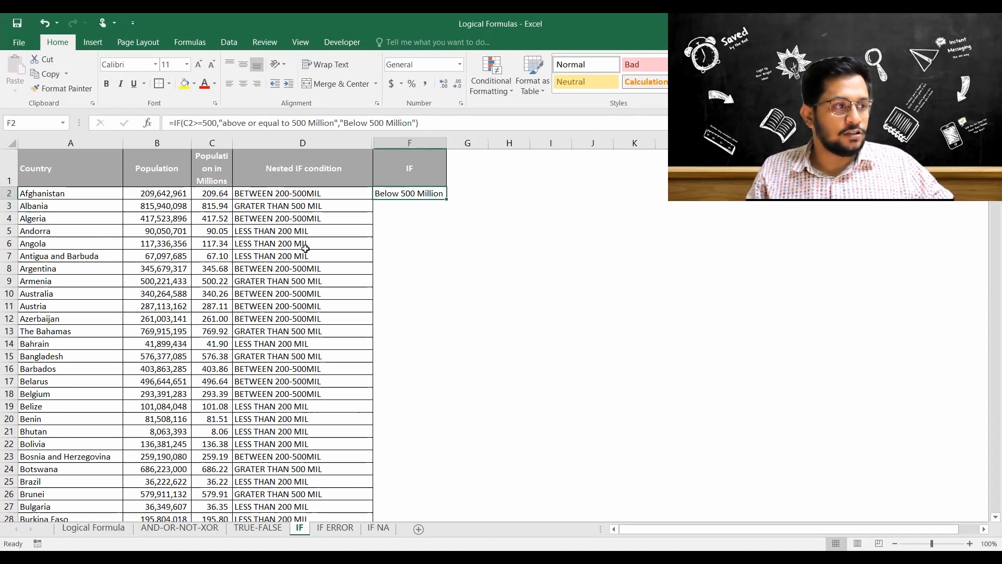
Fill the IF formula from F2 down to F9 and auto-fit the width of column F
{"action": "left_click", "coordinate": [216, 193]}
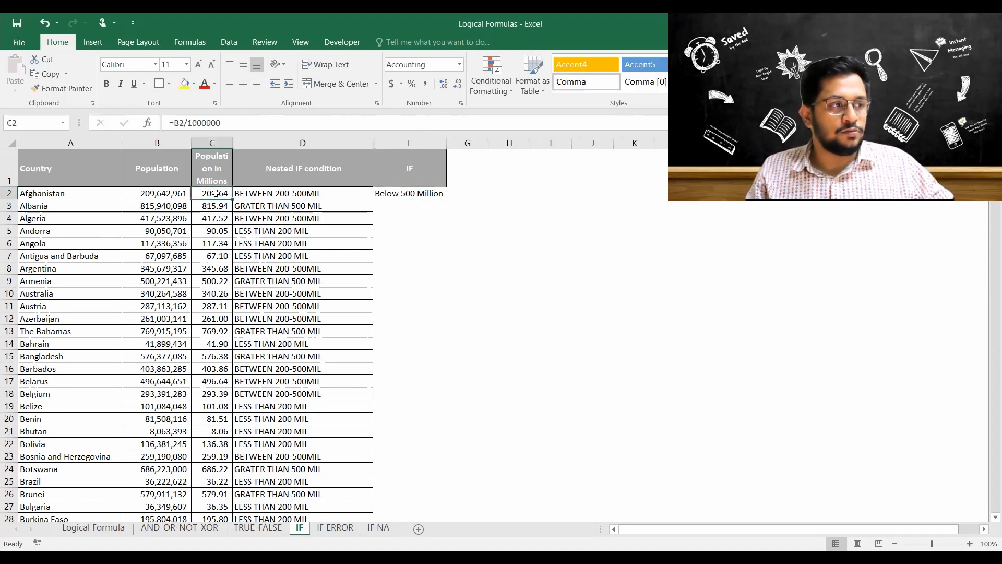
{"action": "left_click", "coordinate": [441, 194]}
{"action": "left_click_drag", "start_coordinate": [446, 199], "coordinate": [446, 285]}
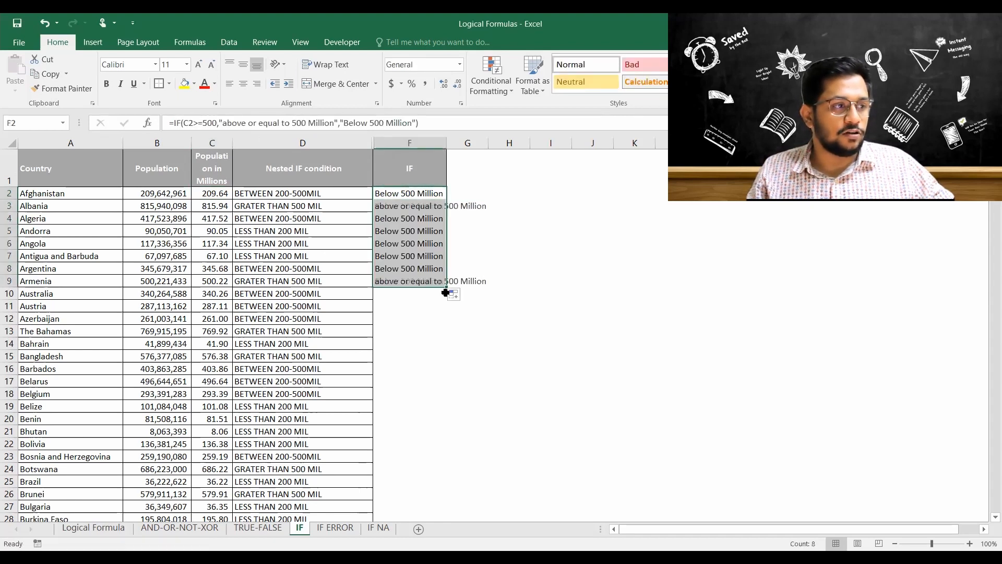
{"action": "double_click", "coordinate": [446, 144]}
Highlight Albania's row to compare its population in millions with its IF result
{"action": "left_click", "coordinate": [221, 206]}
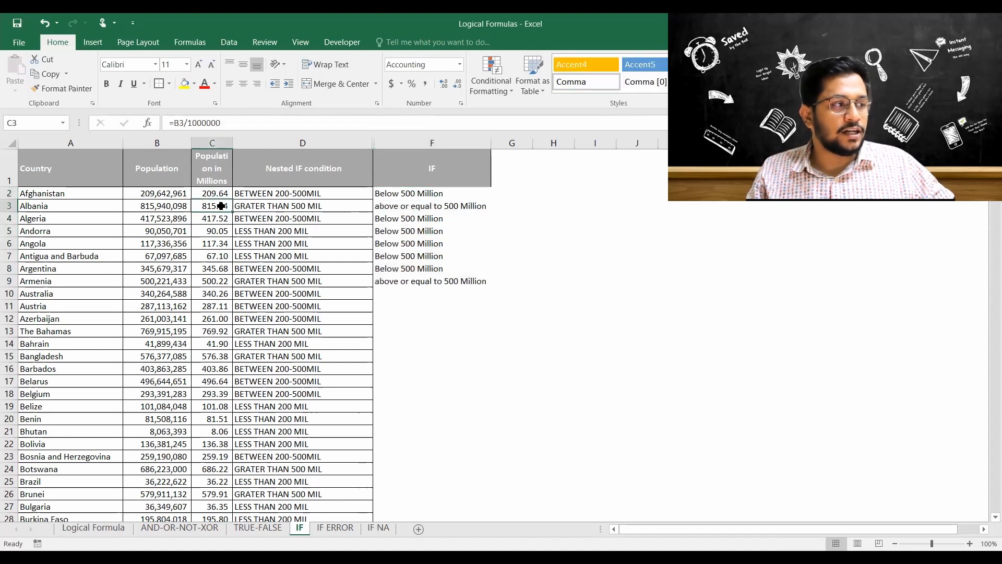
{"action": "key", "text": "shift+space"}
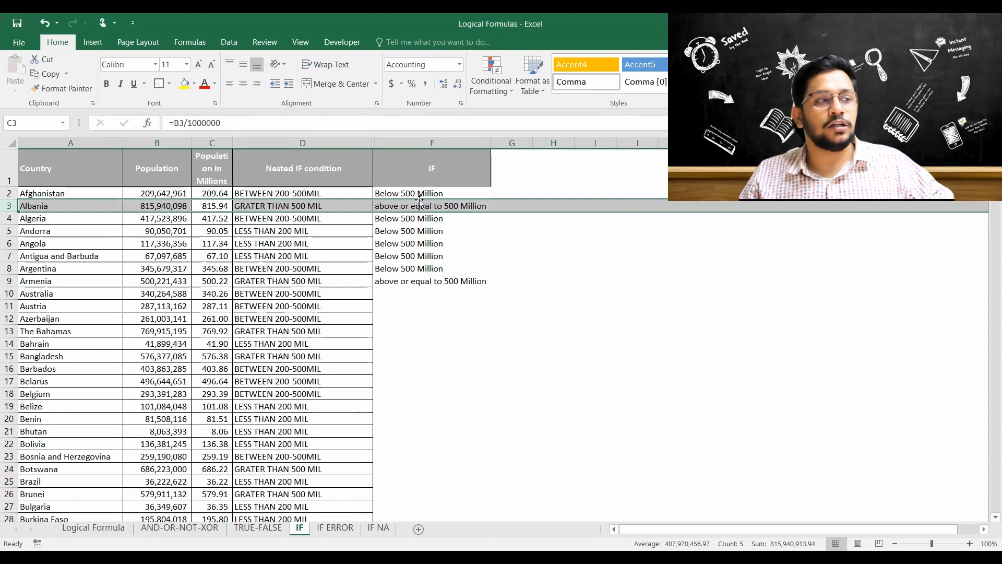
Replace the value-if-false argument of the F2 formula with a nested IF function
{"action": "left_click", "coordinate": [447, 192]}
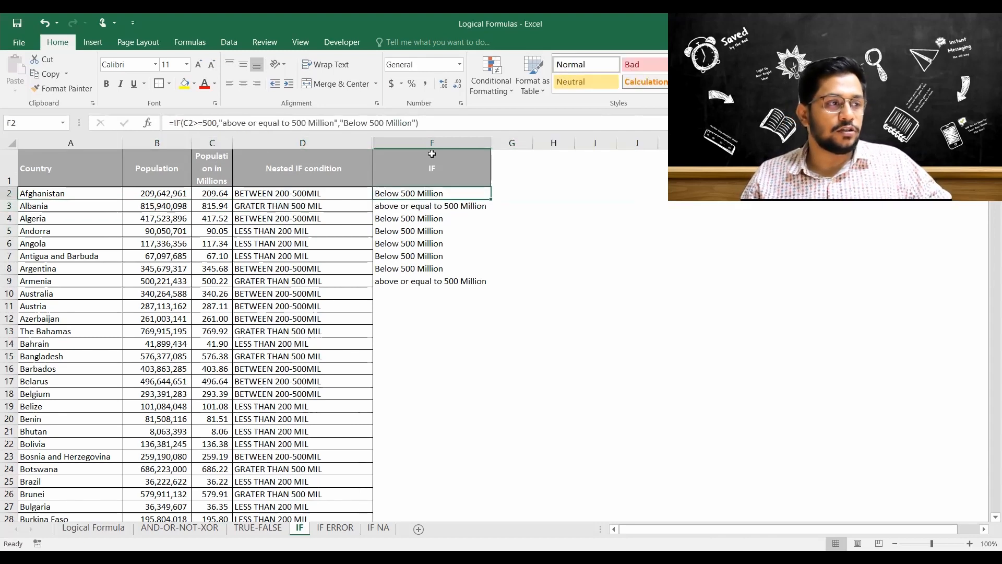
{"action": "left_click", "coordinate": [407, 125]}
{"action": "left_click_drag", "start_coordinate": [416, 123], "coordinate": [338, 122]}
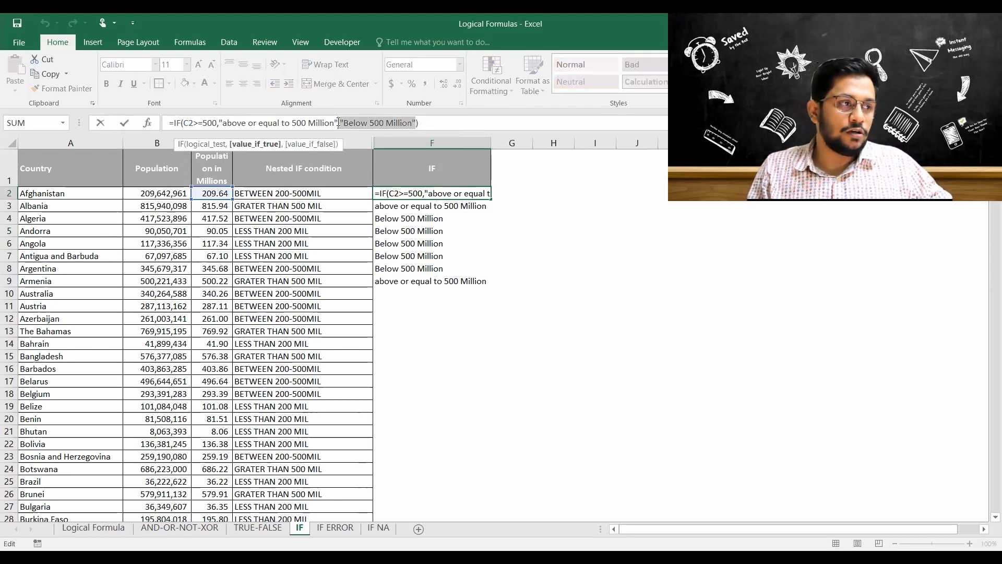
{"action": "key", "text": "BackSpace"}
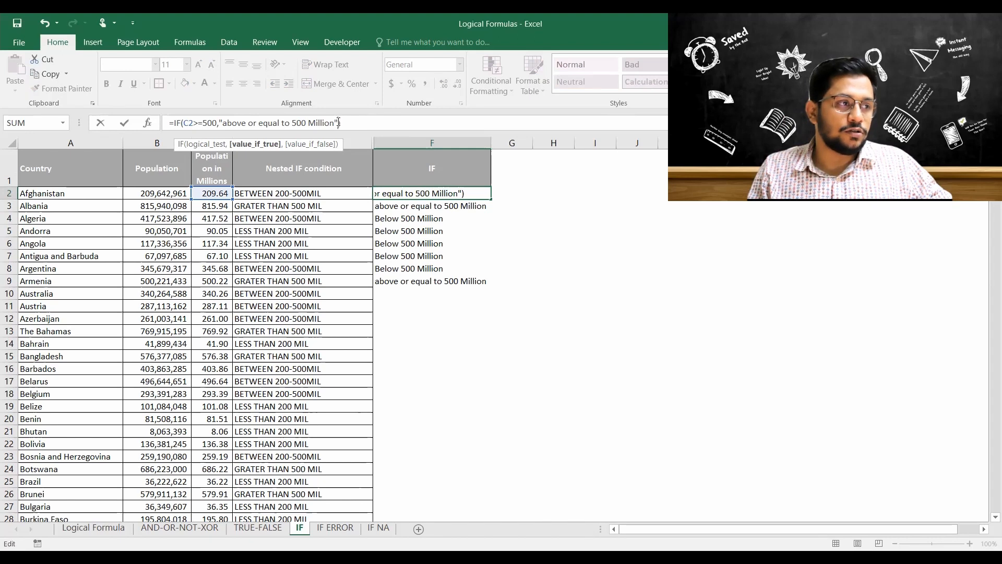
{"action": "type", "text": ","}
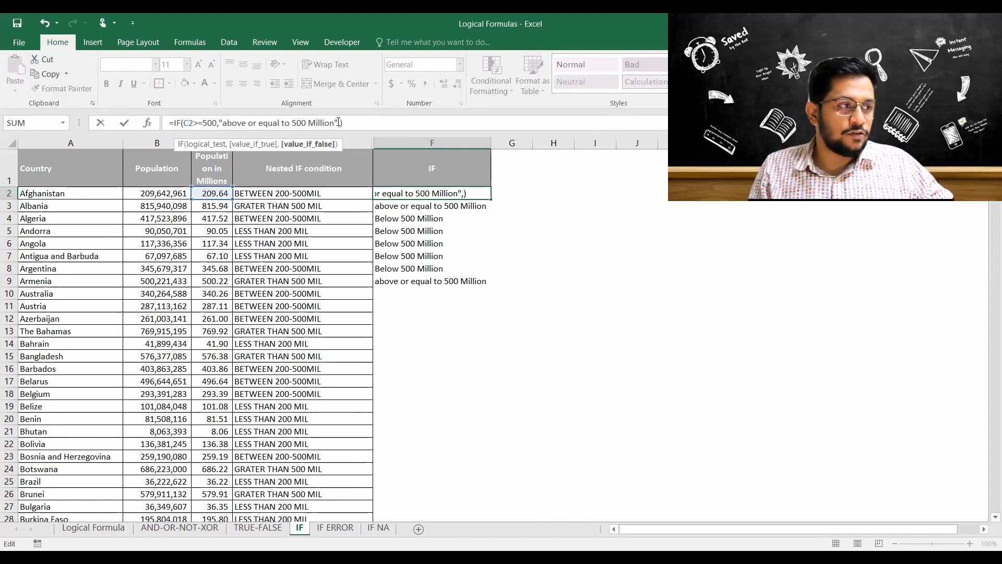
{"action": "type", "text": "if"}
{"action": "key", "text": "Tab"}
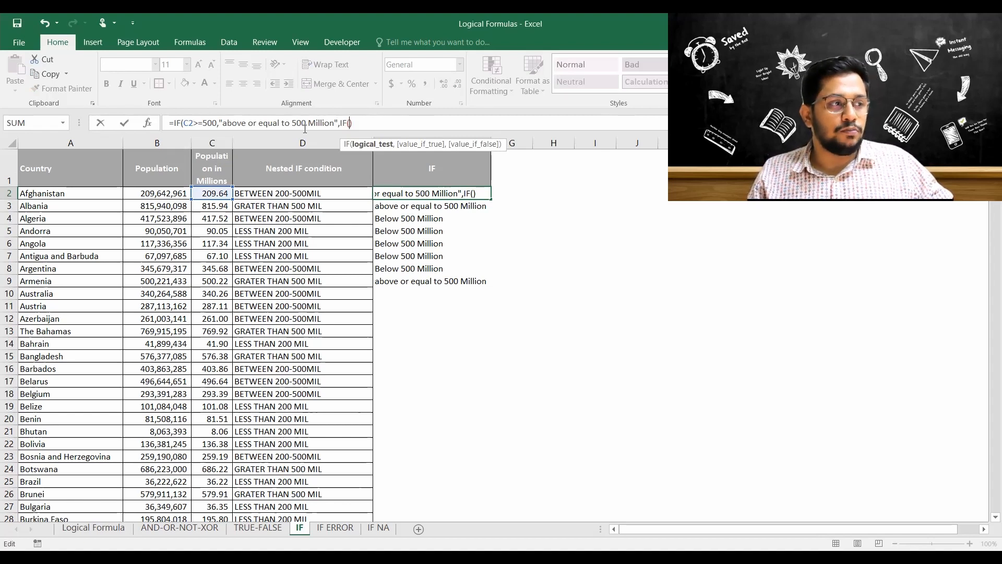
Set the logical test of the nested IF in F2 to C2<=300
{"action": "left_click", "coordinate": [210, 193]}
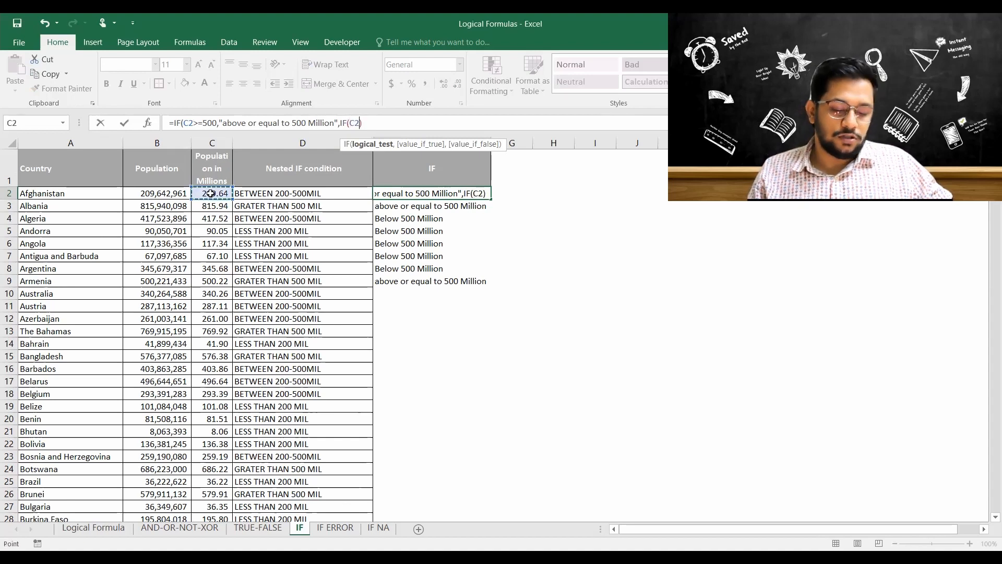
{"action": "type", "text": "<"}
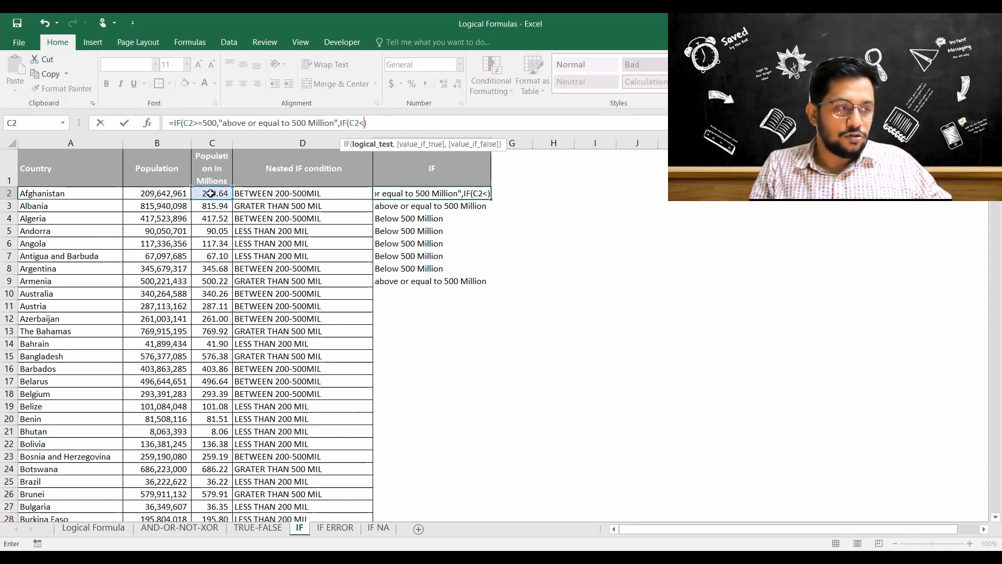
{"action": "type", "text": "300"}
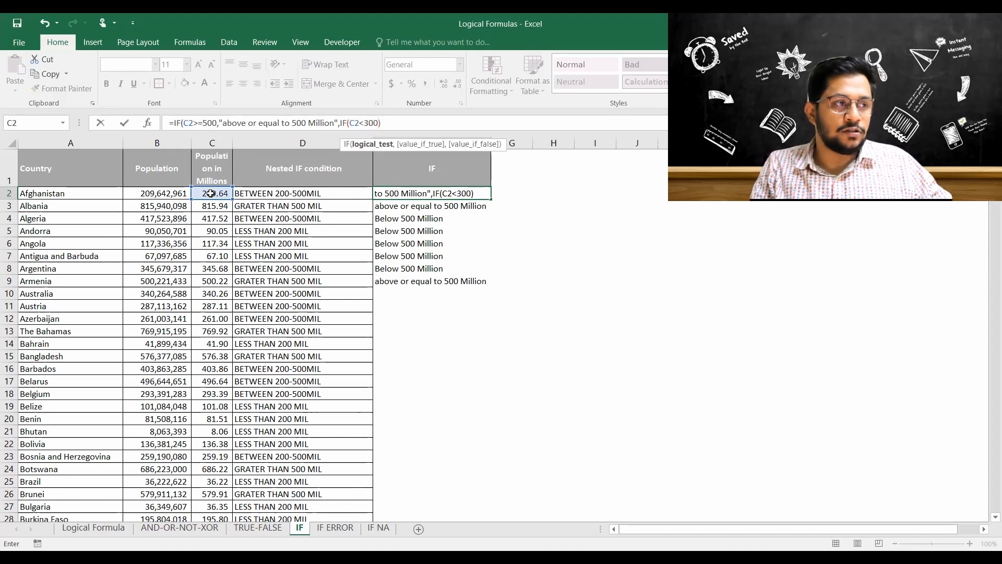
{"action": "key", "text": "BackSpace"}
{"action": "key", "text": "BackSpace"}
{"action": "key", "text": "BackSpace"}
{"action": "key", "text": "BackSpace"}
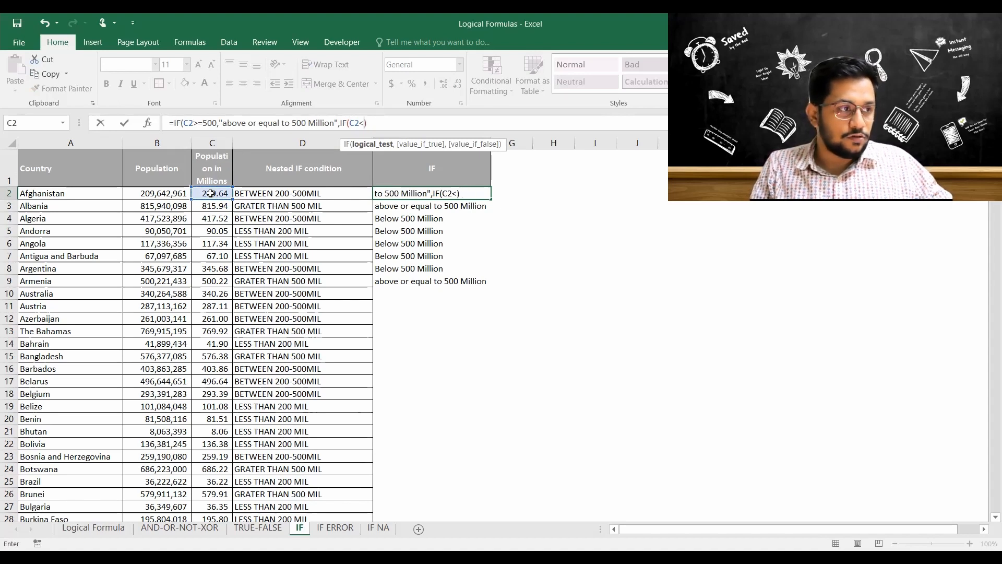
{"action": "type", "text": "+"}
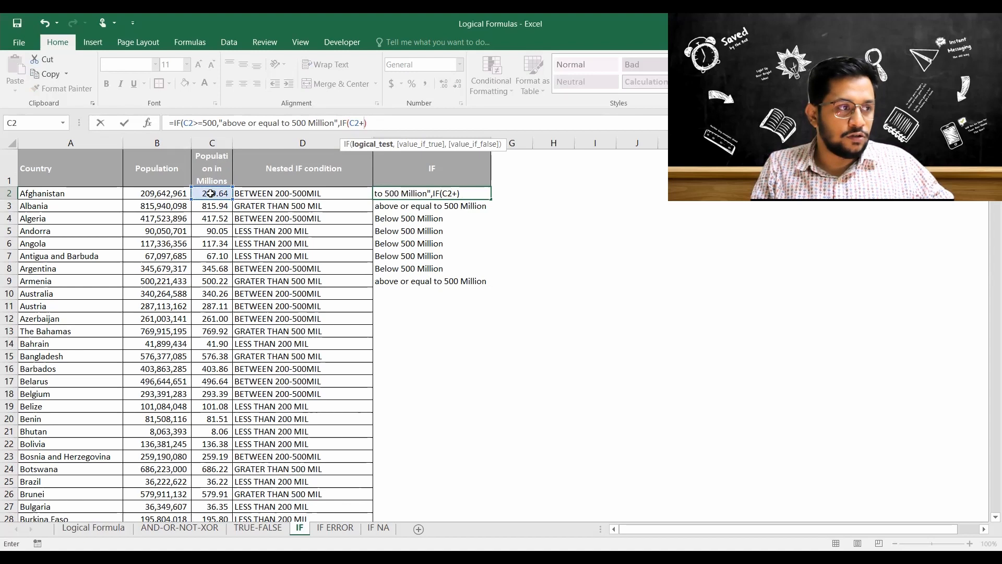
{"action": "key", "text": "BackSpace"}
{"action": "type", "text": "<=300"}
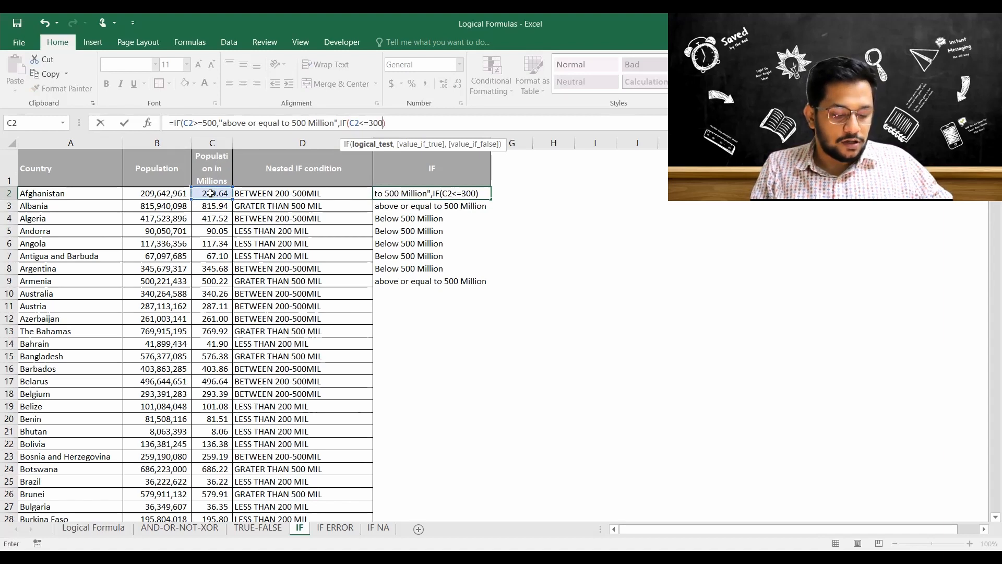
Add "Less or qual to 200 Million" as the nested IF's value-if-true argument in F2
{"action": "type", "text": ",\""}
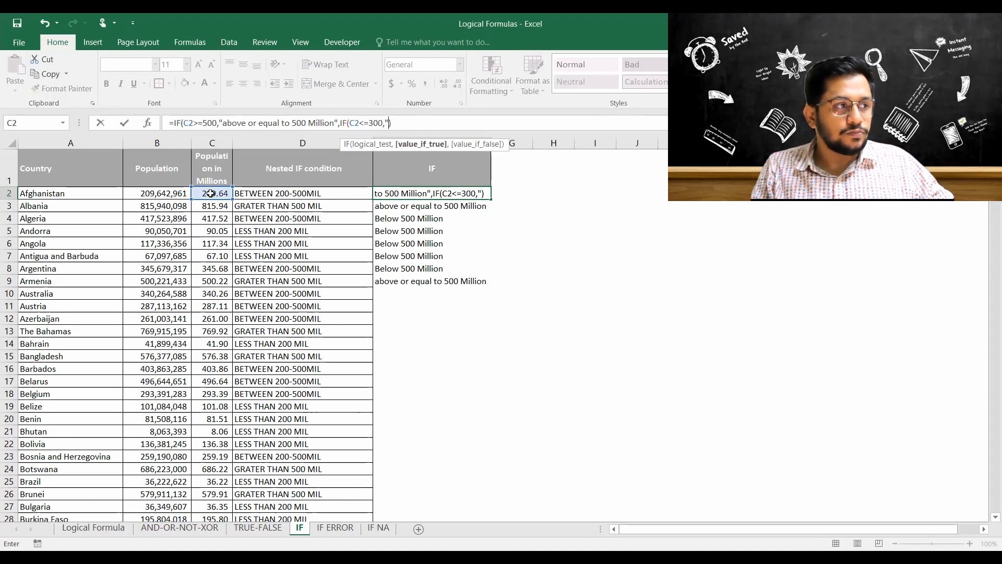
{"action": "type", "text": "Less or "}
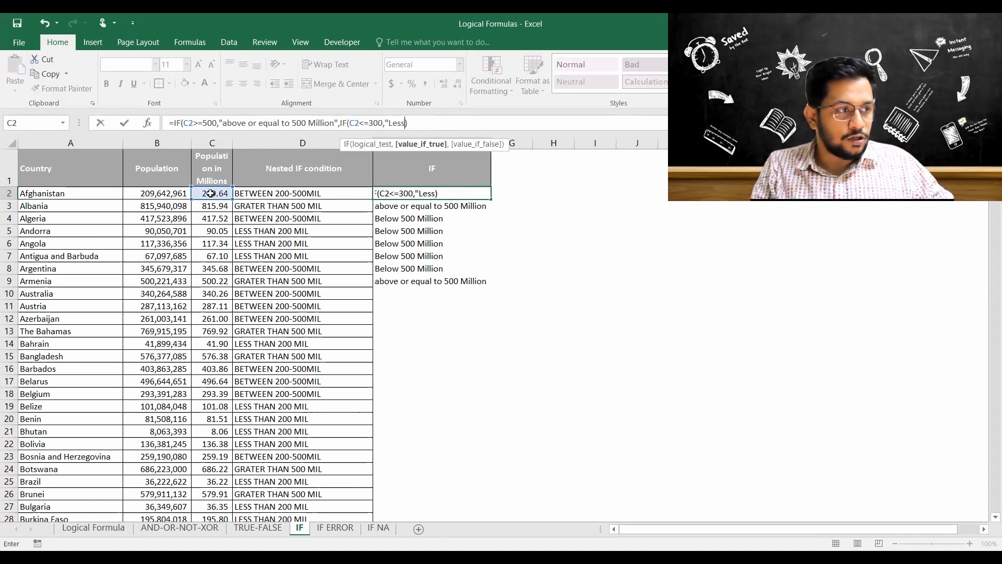
{"action": "type", "text": "qua"}
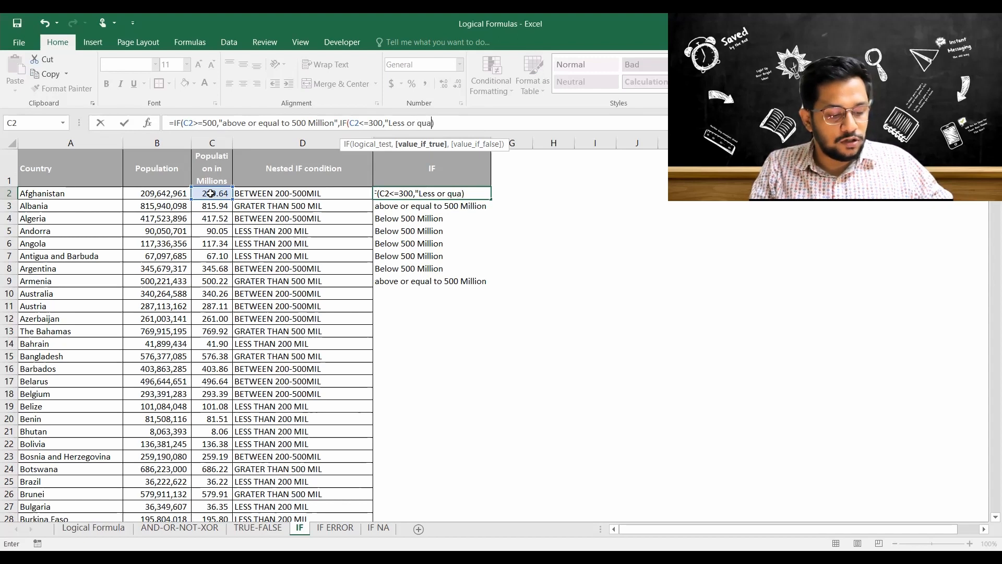
{"action": "type", "text": "l to "}
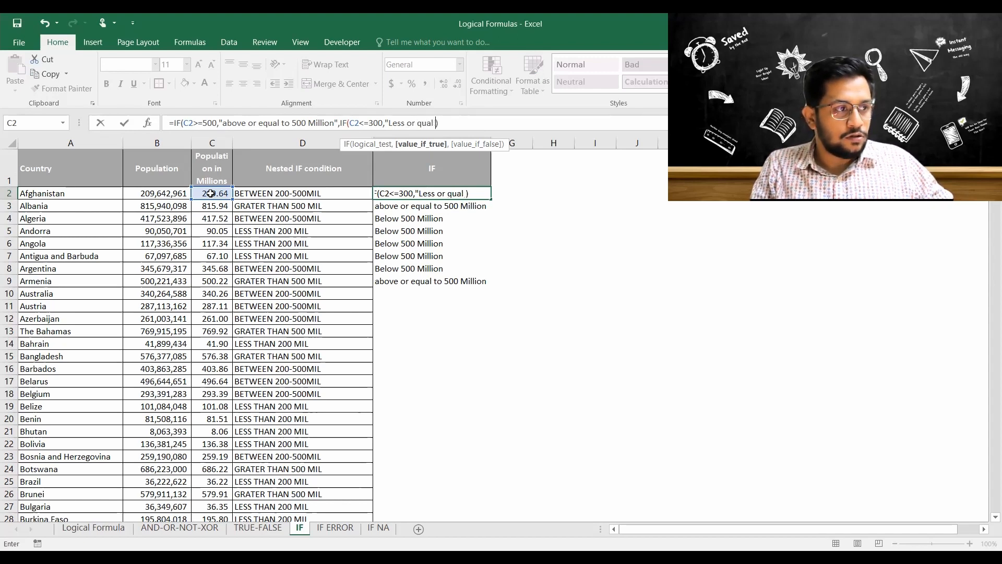
{"action": "type", "text": "200"}
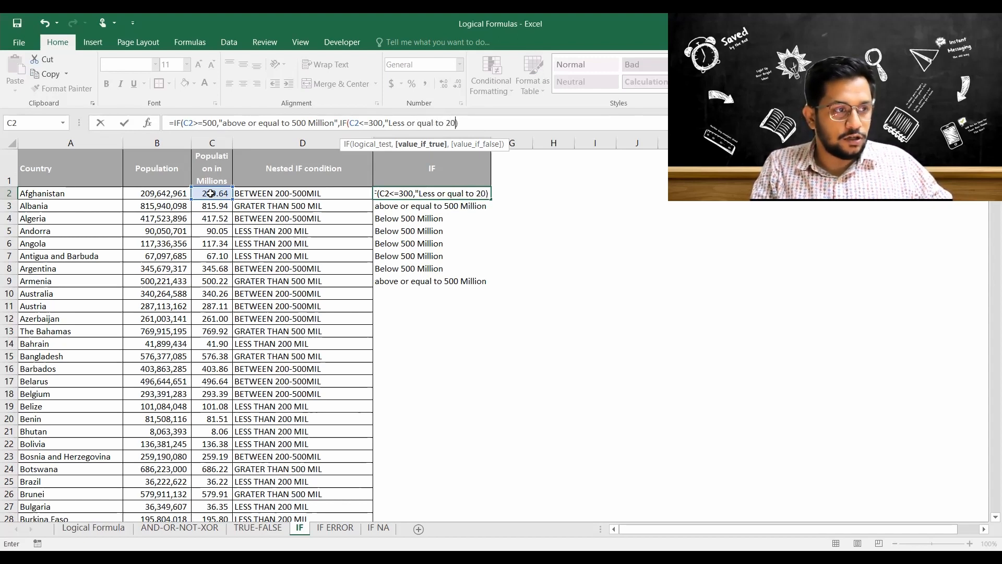
{"action": "type", "text": " Mill"}
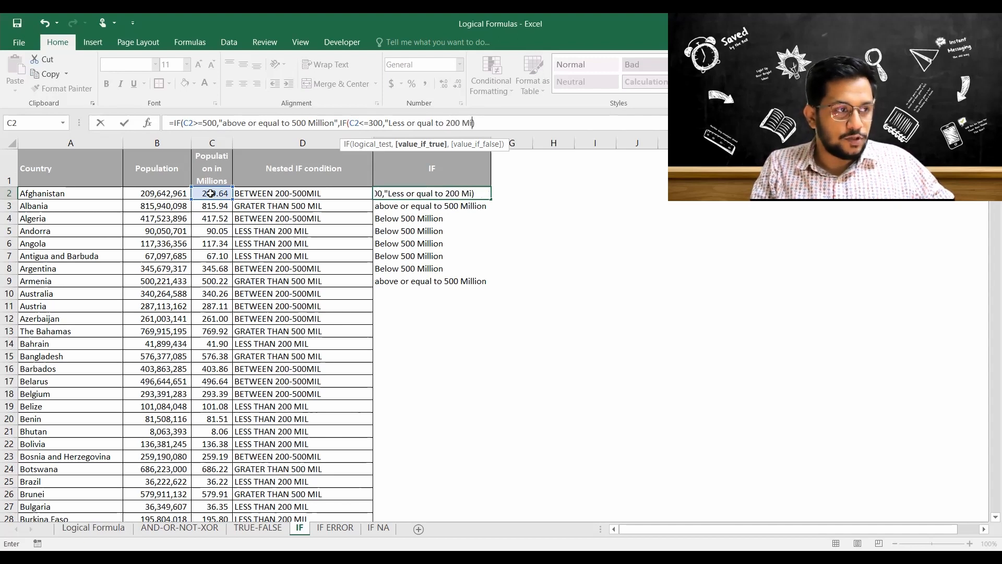
{"action": "type", "text": "ion"}
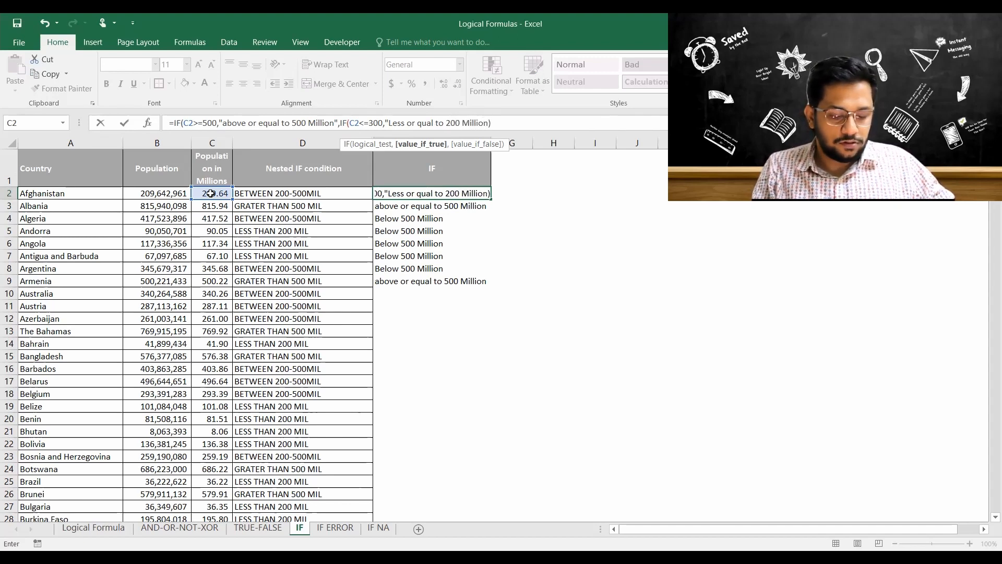
{"action": "type", "text": "\","}
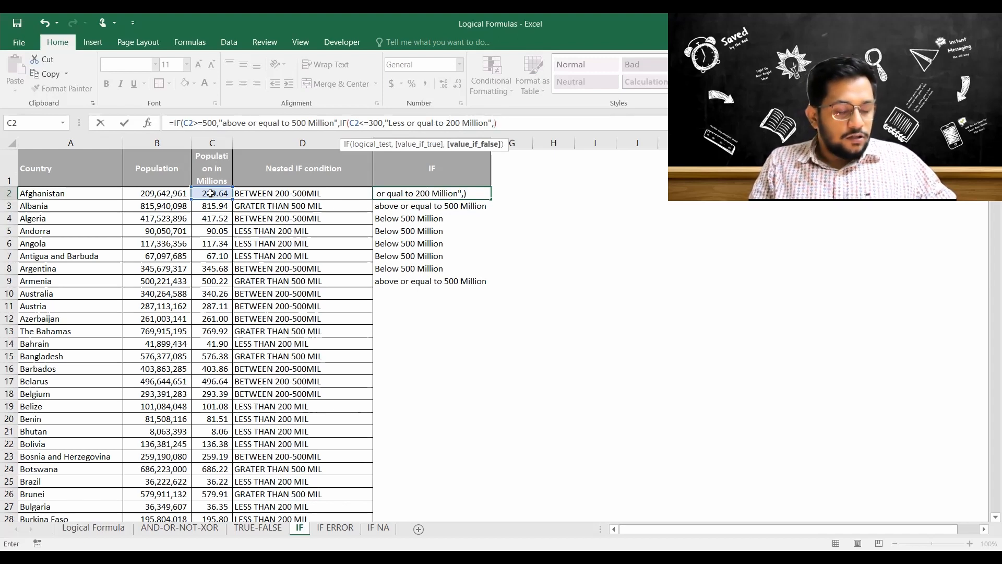
Add "300 Mill to 500 Mill" as the nested IF's value-if-false argument and commit the F2 formula, accepting the suggested correction
{"action": "type", "text": "\""}
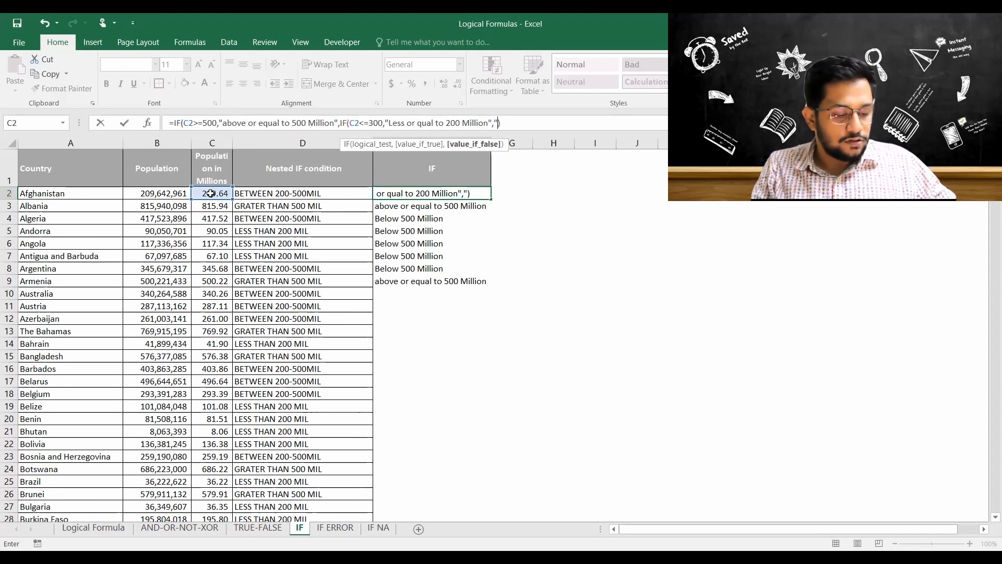
{"action": "type", "text": "300 mil"}
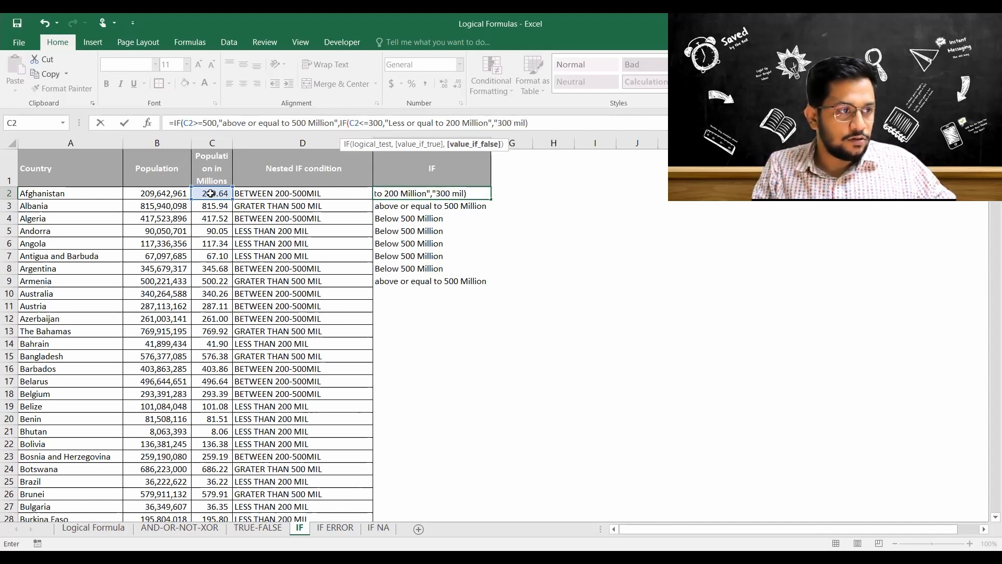
{"action": "key", "text": "BackSpace"}
{"action": "key", "text": "BackSpace"}
{"action": "key", "text": "BackSpace"}
{"action": "type", "text": "Mill"}
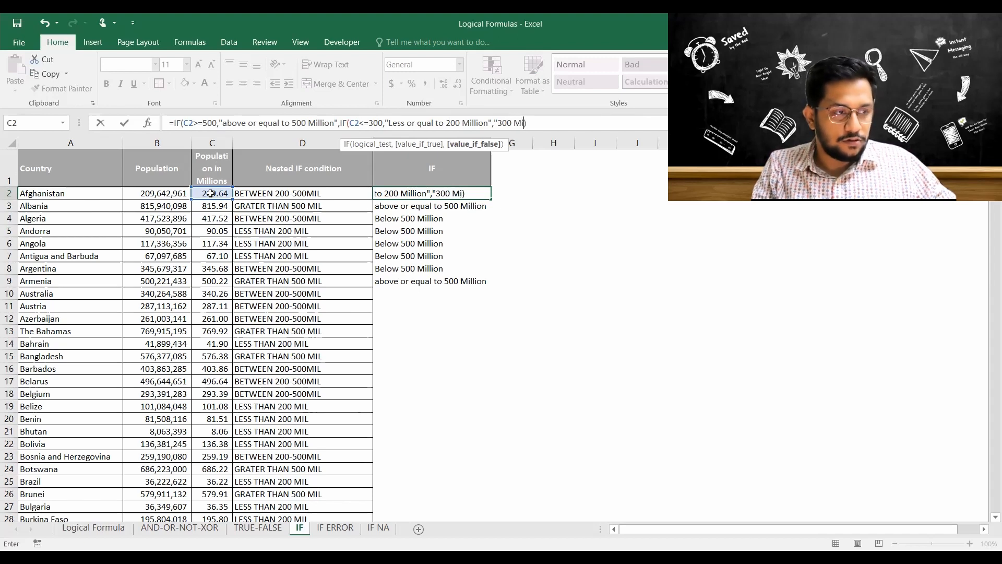
{"action": "type", "text": " tp"}
{"action": "key", "text": "BackSpace"}
{"action": "type", "text": "o 500"}
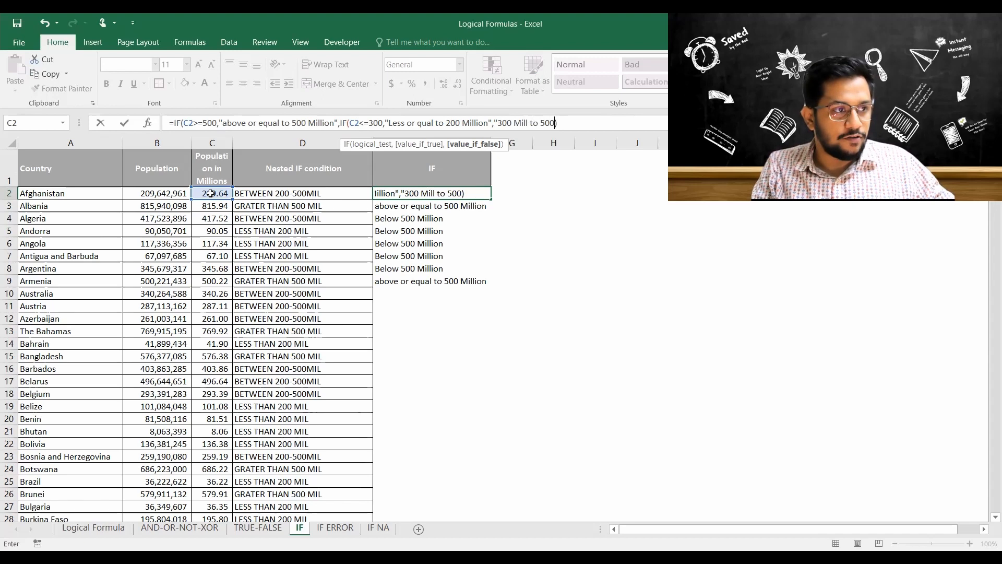
{"action": "type", "text": " Mill"}
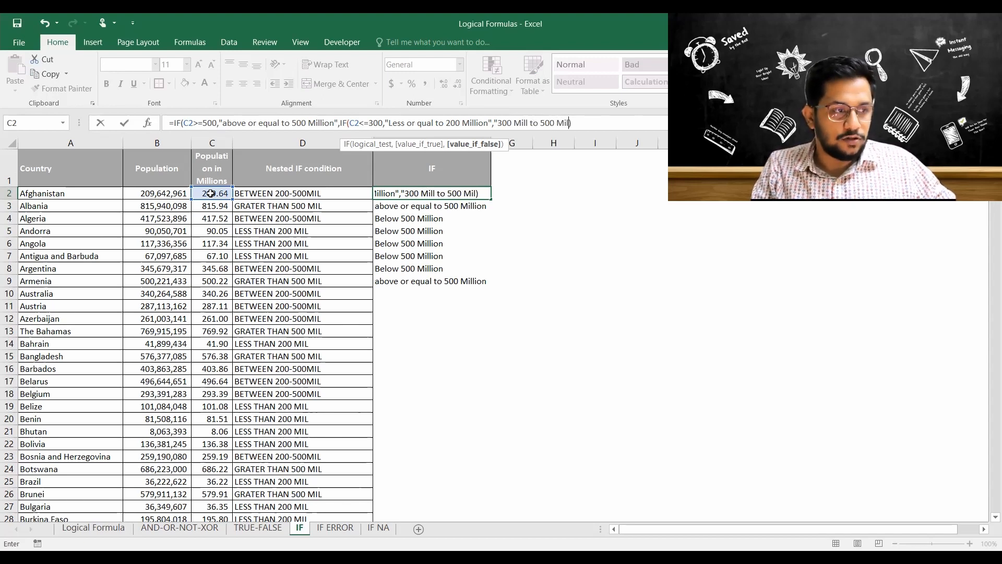
{"action": "type", "text": "\""}
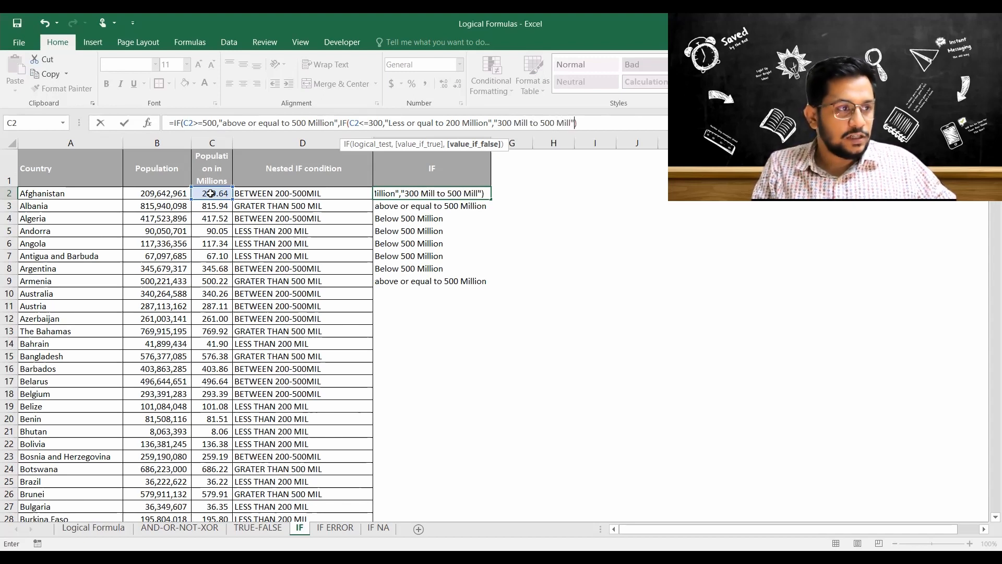
{"action": "key", "text": "Return"}
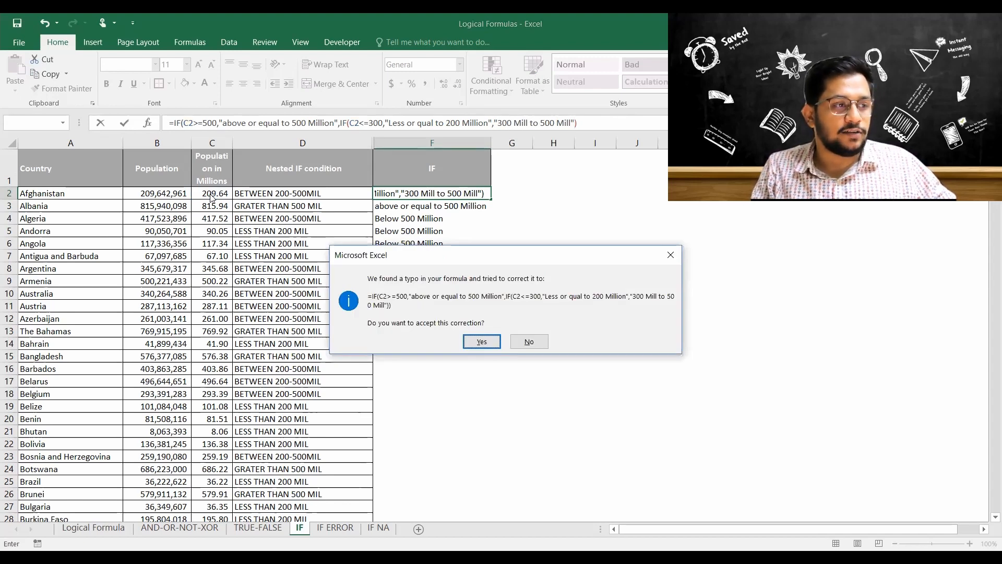
{"action": "key", "text": "Return"}
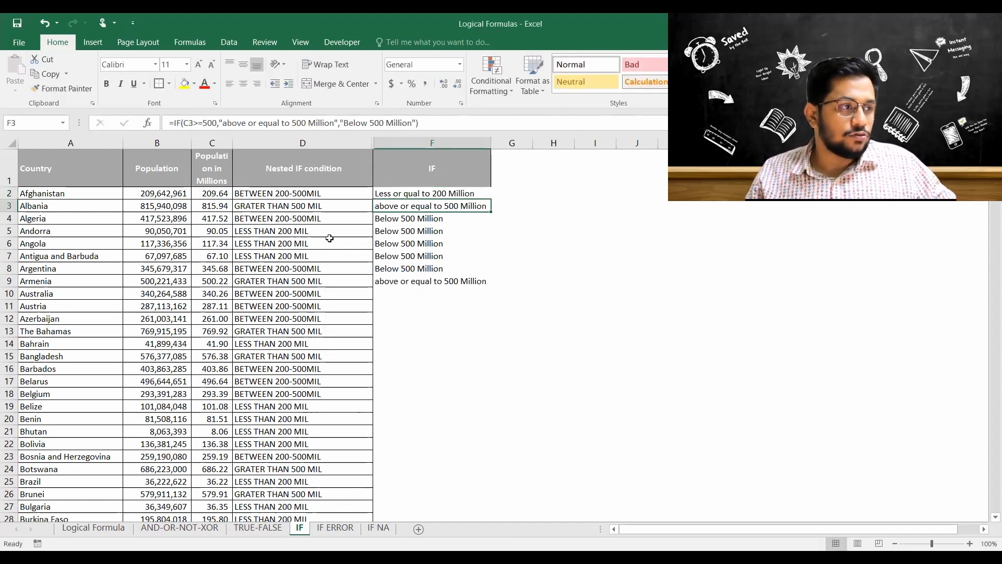
Change the number in the nested IF's value-if-true text in F2 to 300, reading "Less or qual to 300 Million"
{"action": "left_click", "coordinate": [436, 193]}
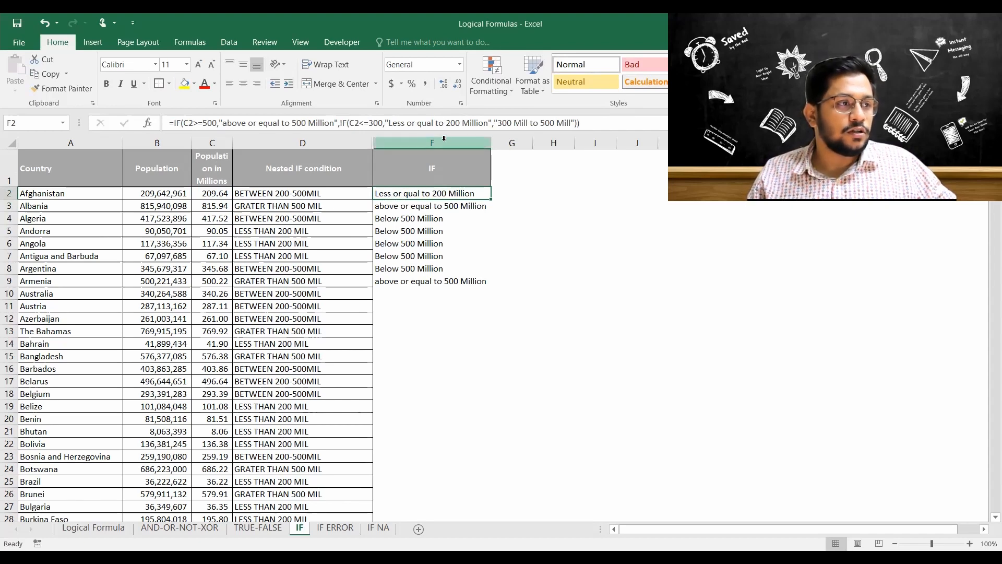
{"action": "left_click_drag", "start_coordinate": [494, 122], "coordinate": [523, 123]}
{"action": "left_click", "coordinate": [430, 124]}
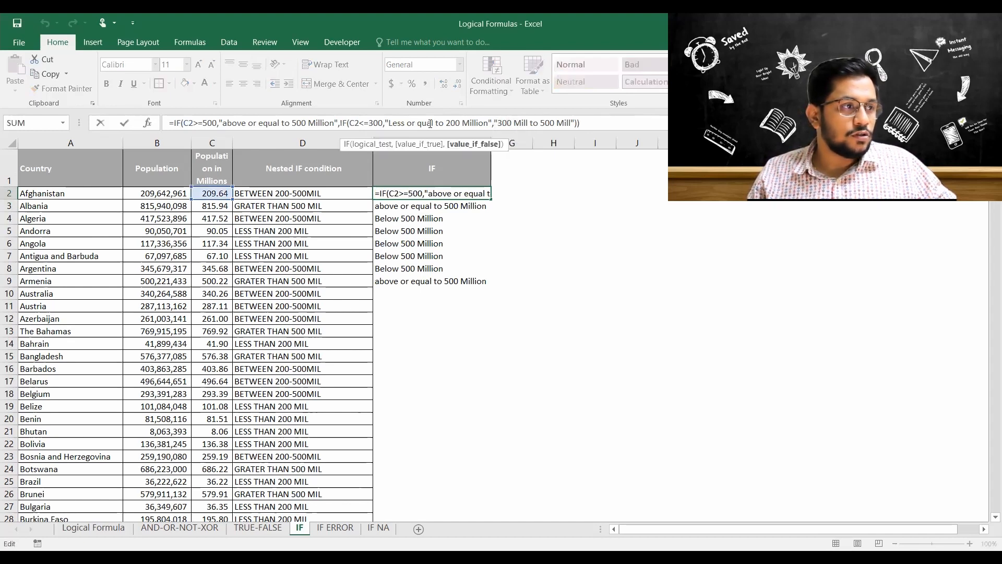
{"action": "left_click", "coordinate": [452, 122]}
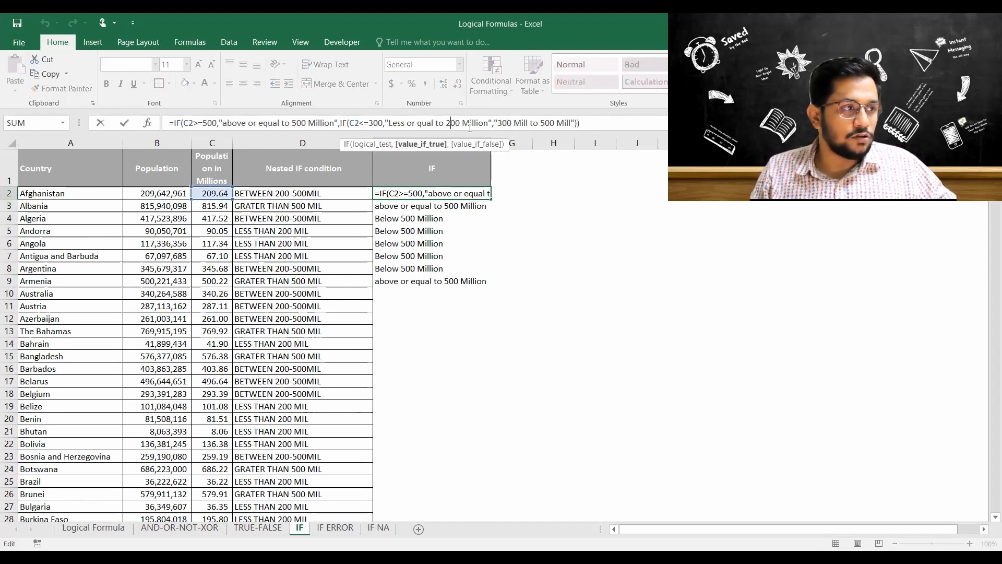
{"action": "key", "text": "BackSpace"}
{"action": "type", "text": "3"}
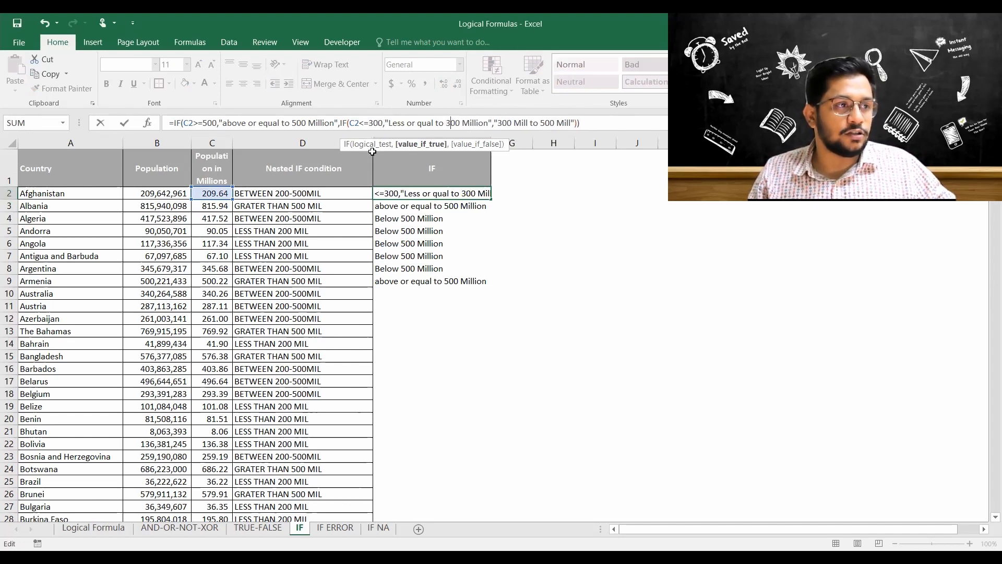
Commit the edited nested IF formula in F2 and fill it down through F9
{"action": "key", "text": "Return"}
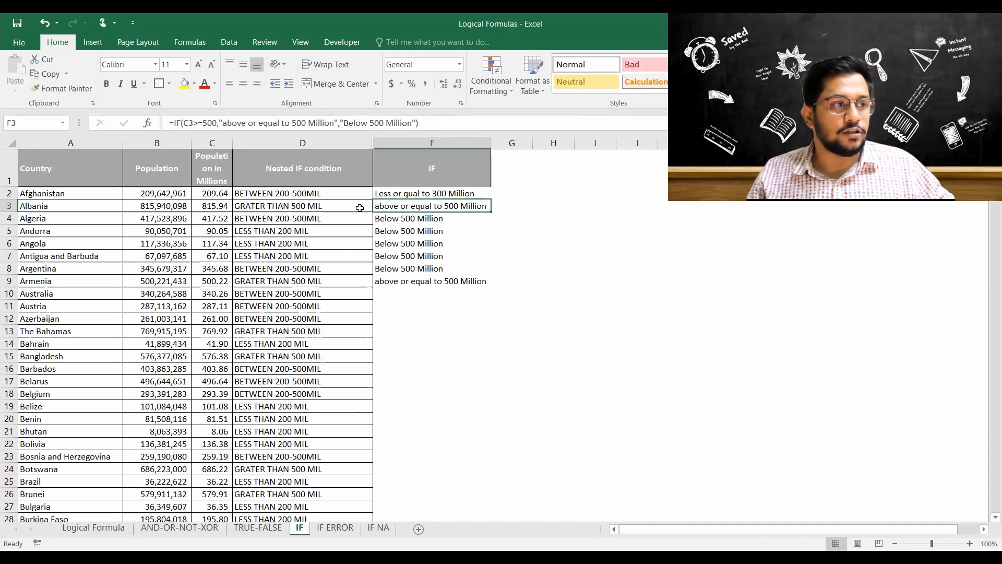
{"action": "left_click", "coordinate": [423, 192]}
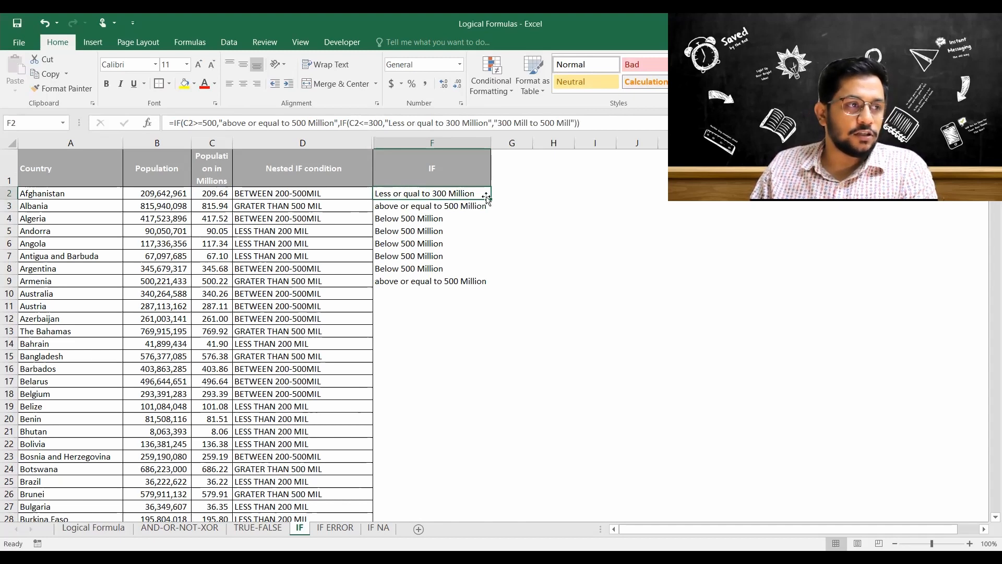
{"action": "double_click", "coordinate": [490, 199]}
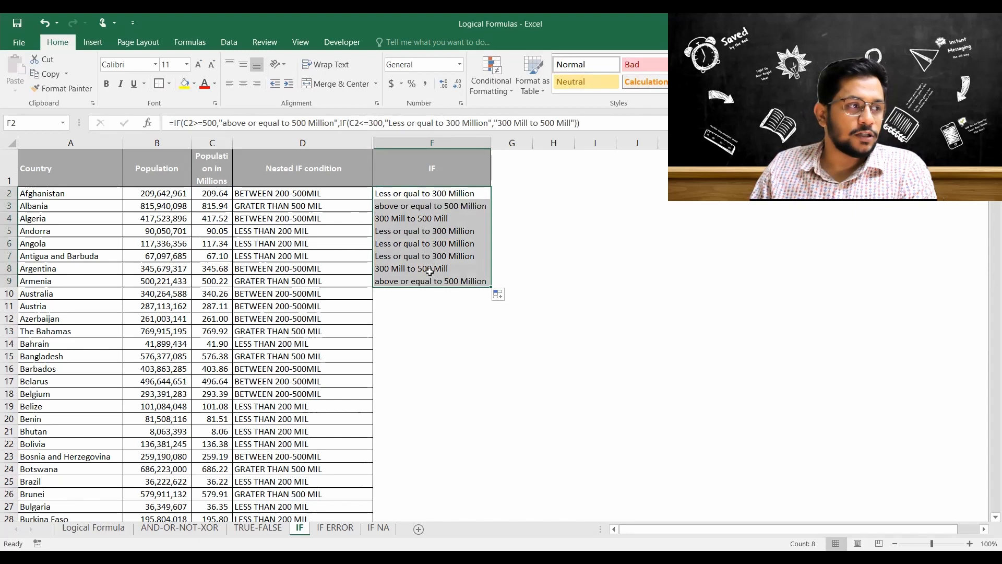
{"action": "left_click", "coordinate": [222, 223]}
{"action": "left_click_drag", "start_coordinate": [214, 224], "coordinate": [397, 219]}
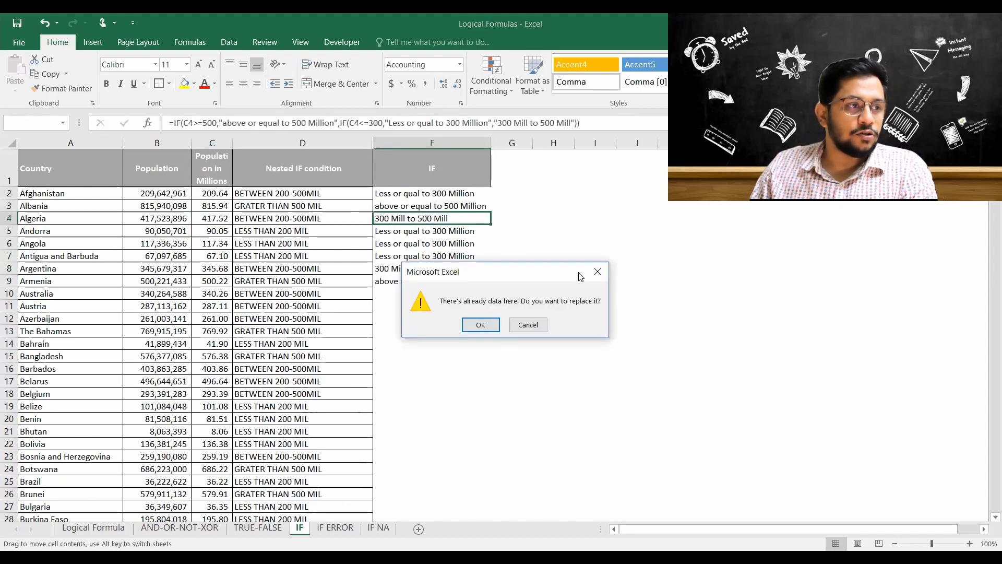
{"action": "left_click", "coordinate": [595, 274]}
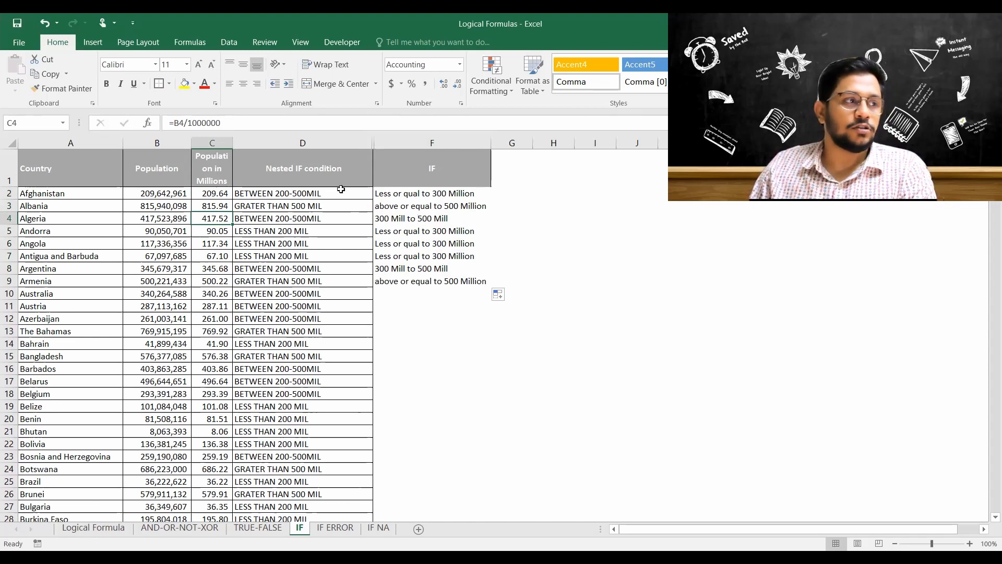
Examine the nested IF formula in D2, enlarging the formula bar and highlighting its AND condition on C2
{"action": "left_click", "coordinate": [264, 194]}
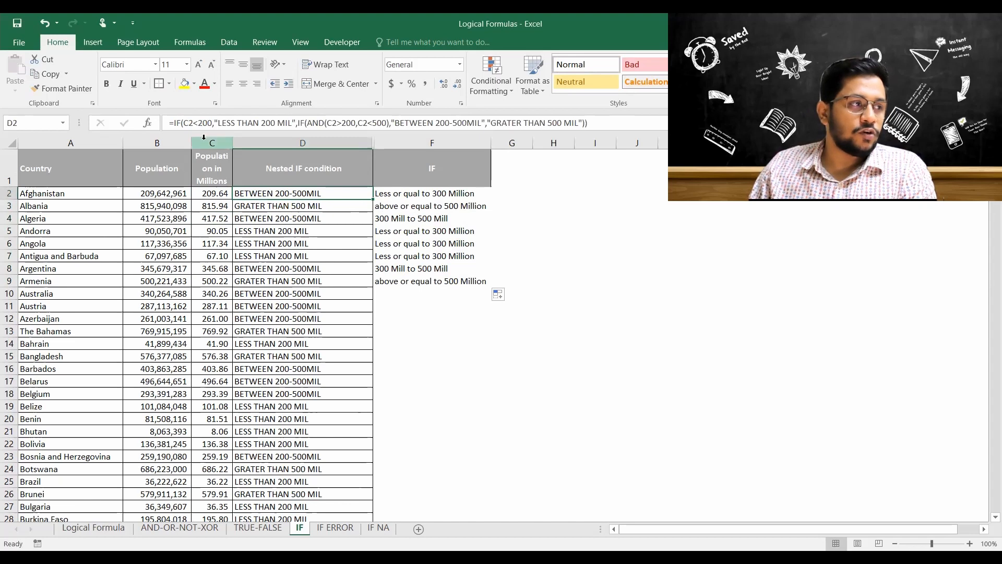
{"action": "left_click_drag", "start_coordinate": [191, 131], "coordinate": [188, 194]}
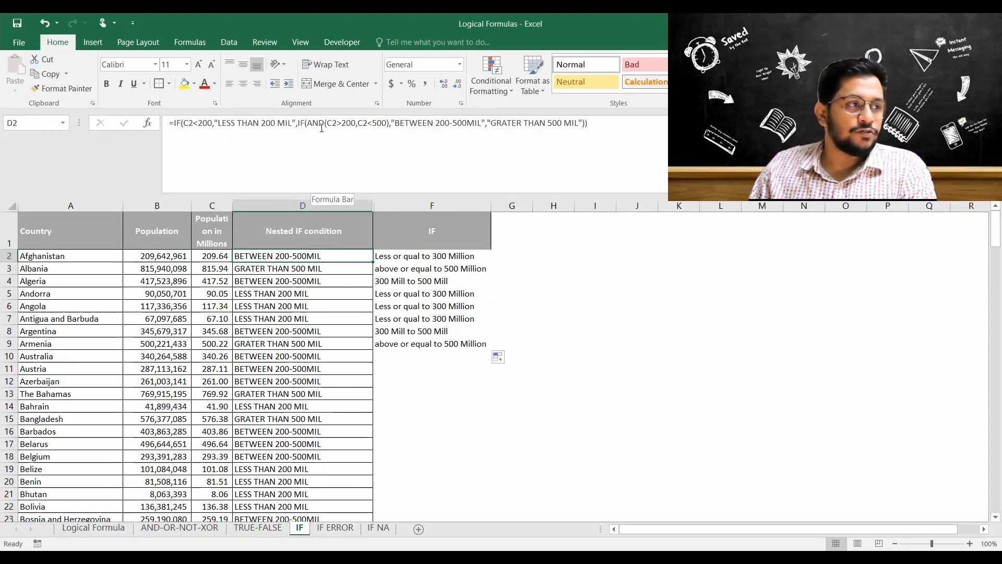
{"action": "left_click_drag", "start_coordinate": [320, 124], "coordinate": [386, 124]}
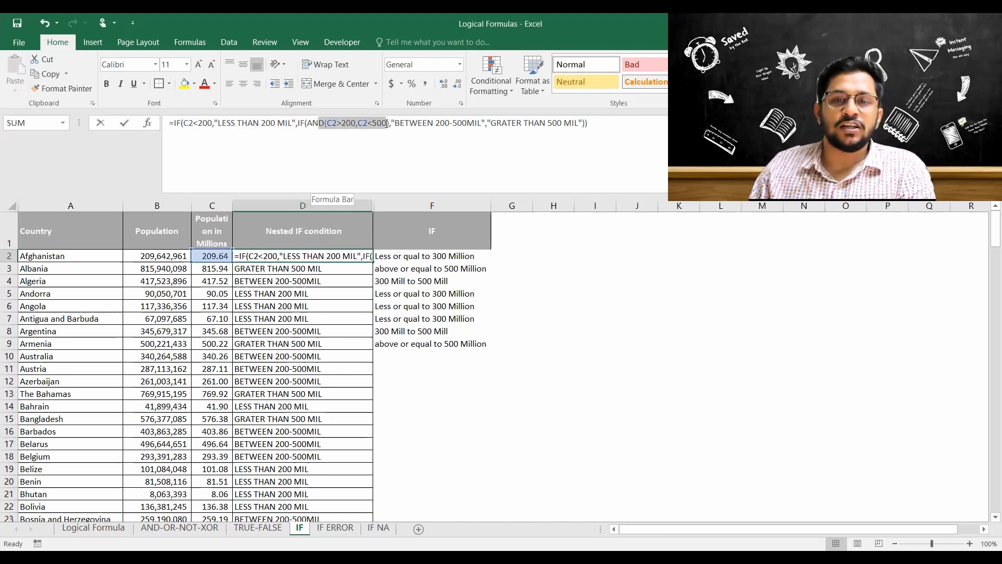
{"action": "left_click_drag", "start_coordinate": [386, 124], "coordinate": [386, 123]}
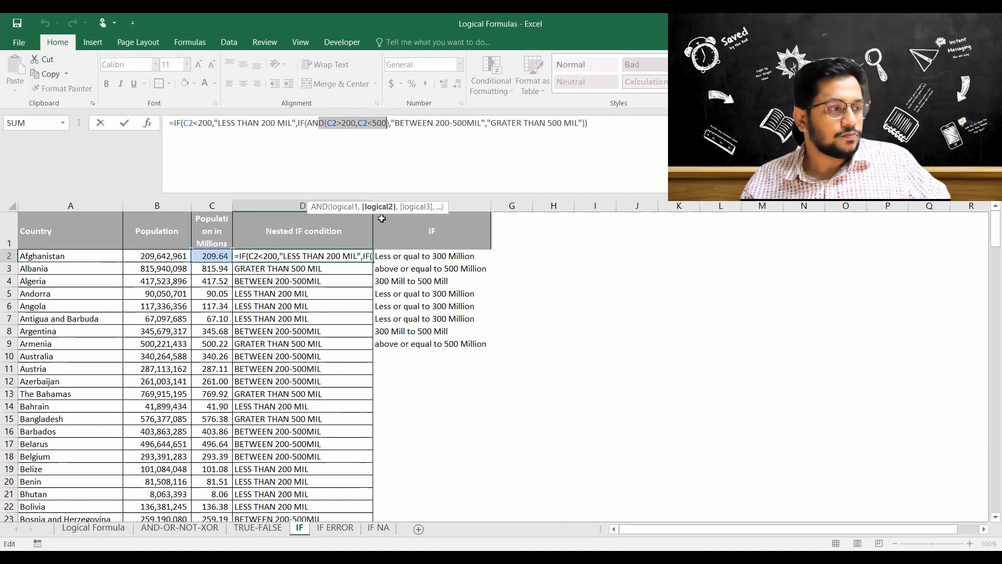
Open the IF ERROR sheet and examine the % Marks formulas in G11 and G12 and the marks they use
{"action": "left_click", "coordinate": [334, 528]}
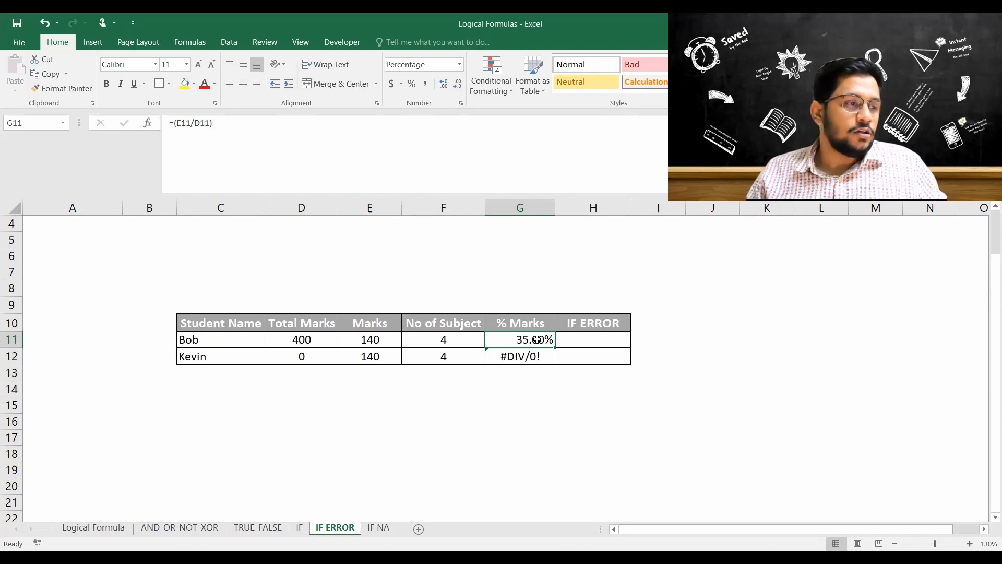
{"action": "left_click", "coordinate": [224, 355]}
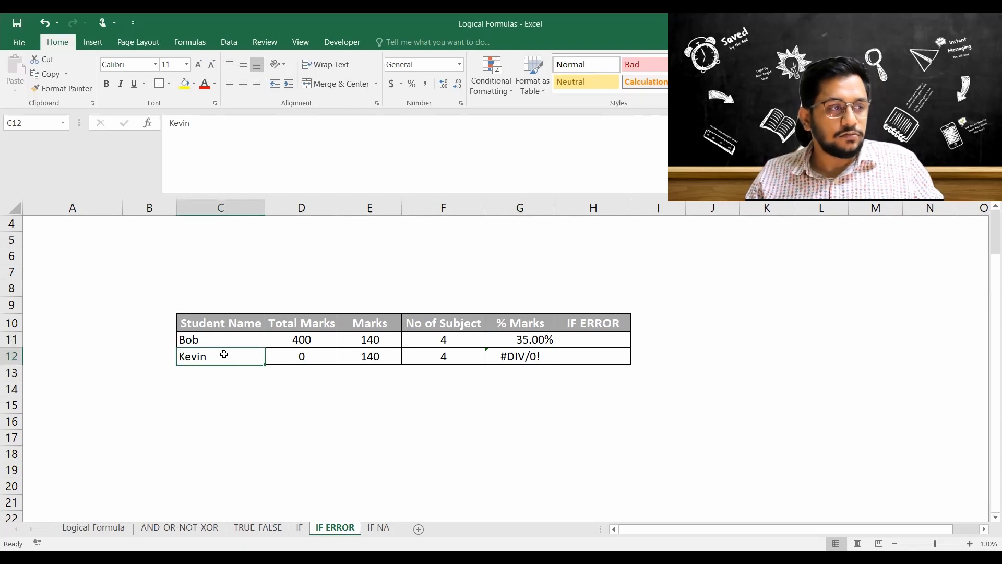
{"action": "left_click", "coordinate": [297, 355]}
{"action": "left_click", "coordinate": [367, 356]}
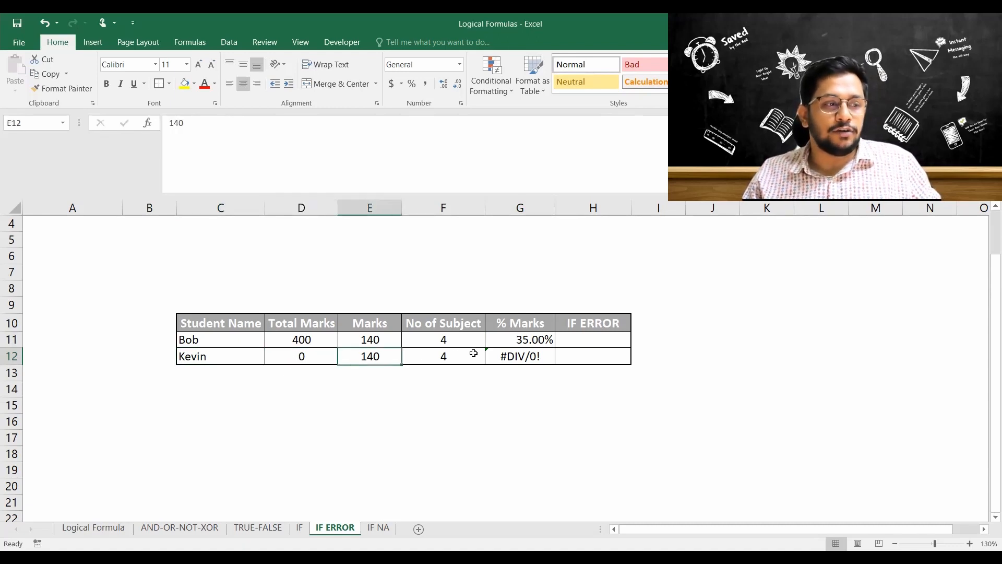
{"action": "left_click", "coordinate": [501, 355]}
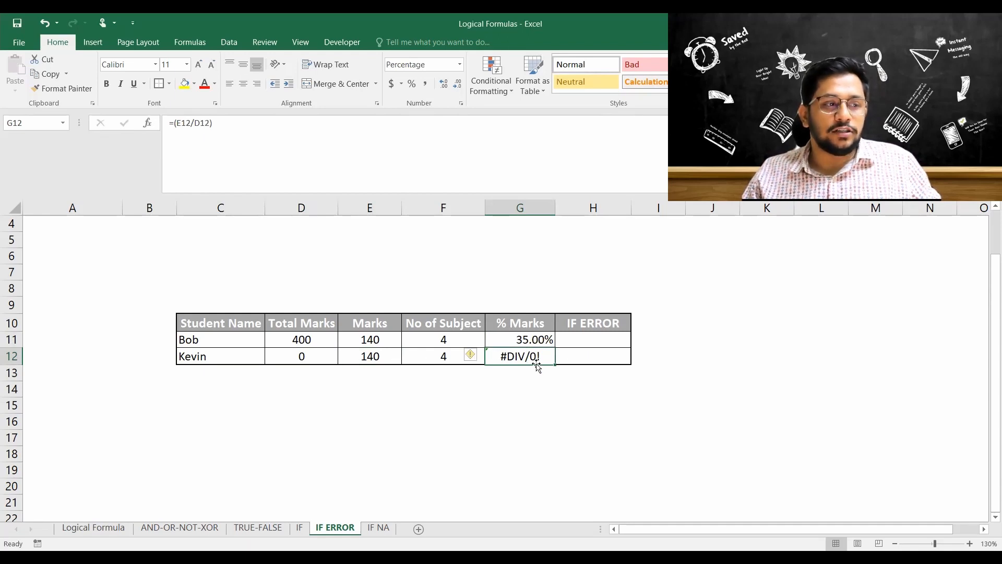
{"action": "left_click", "coordinate": [535, 341]}
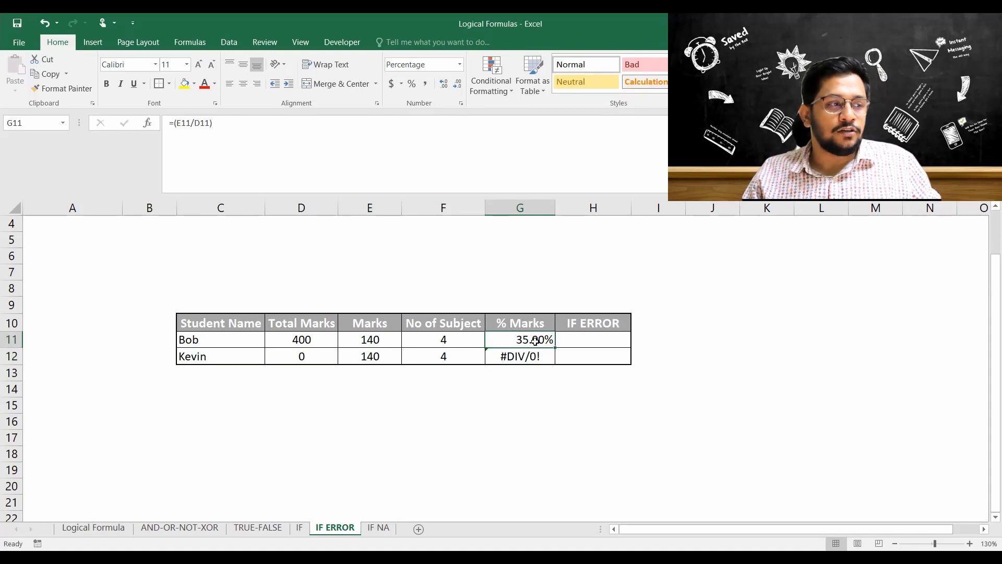
{"action": "left_click", "coordinate": [286, 342]}
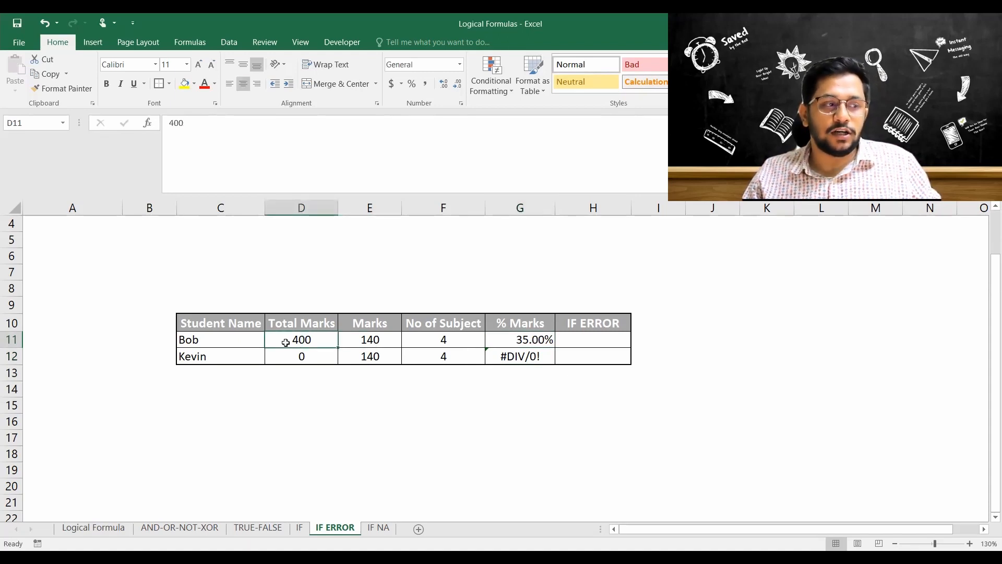
{"action": "left_click", "coordinate": [543, 344]}
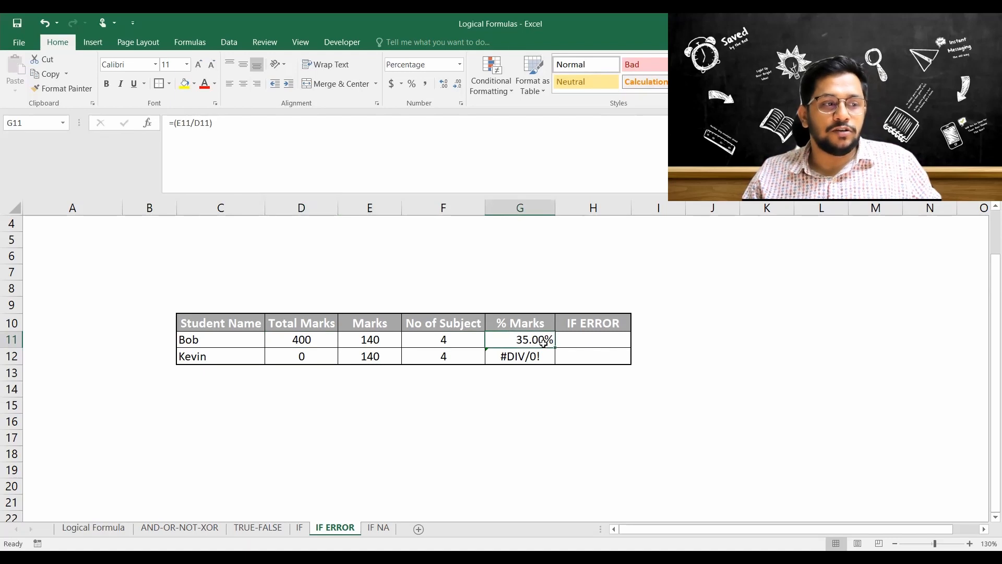
Start an IFERROR formula in H11 with (E11/D11) as its value argument
{"action": "left_click", "coordinate": [576, 346]}
{"action": "type", "text": "="}
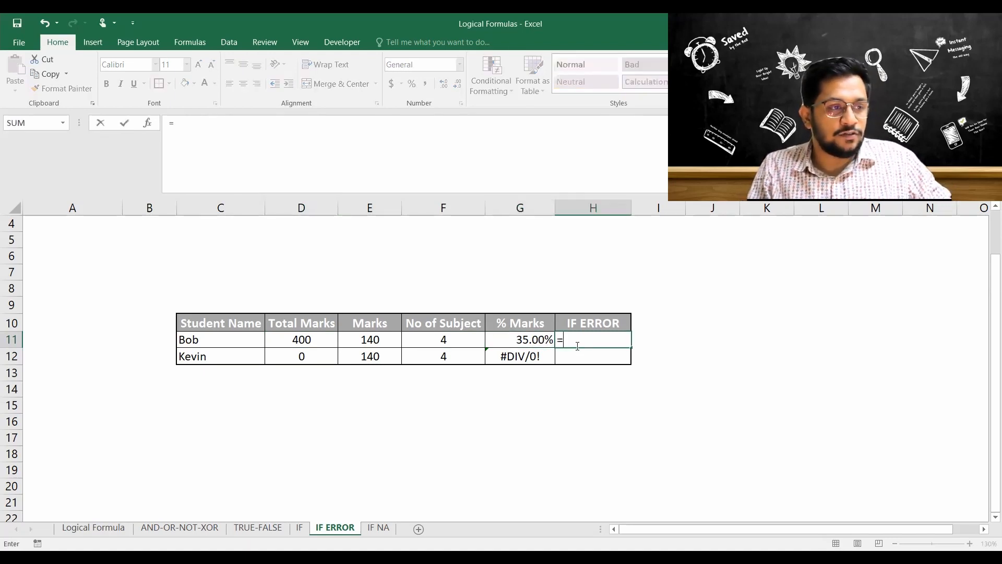
{"action": "type", "text": "IF"}
{"action": "key", "text": "Down"}
{"action": "key", "text": "Tab"}
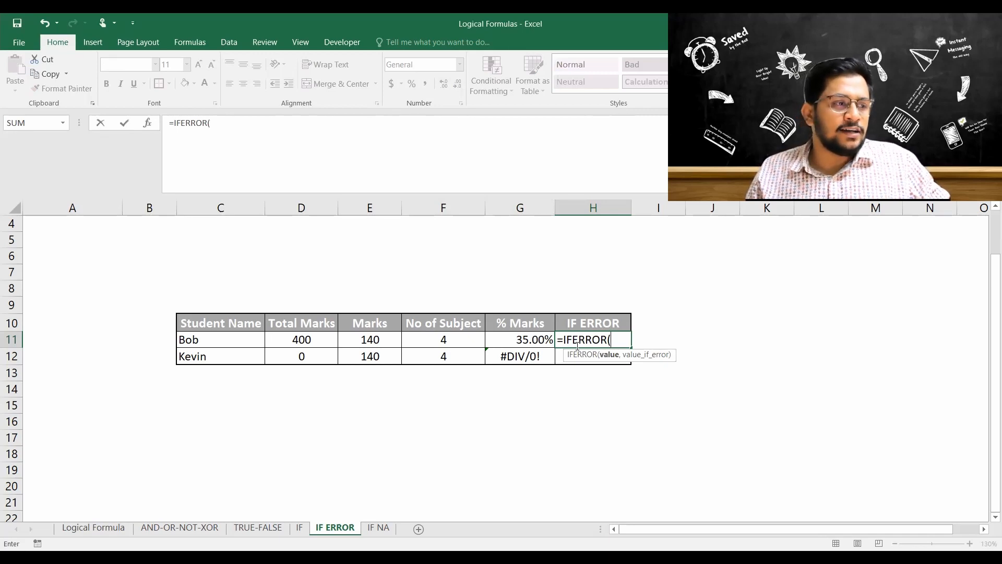
{"action": "type", "text": "("}
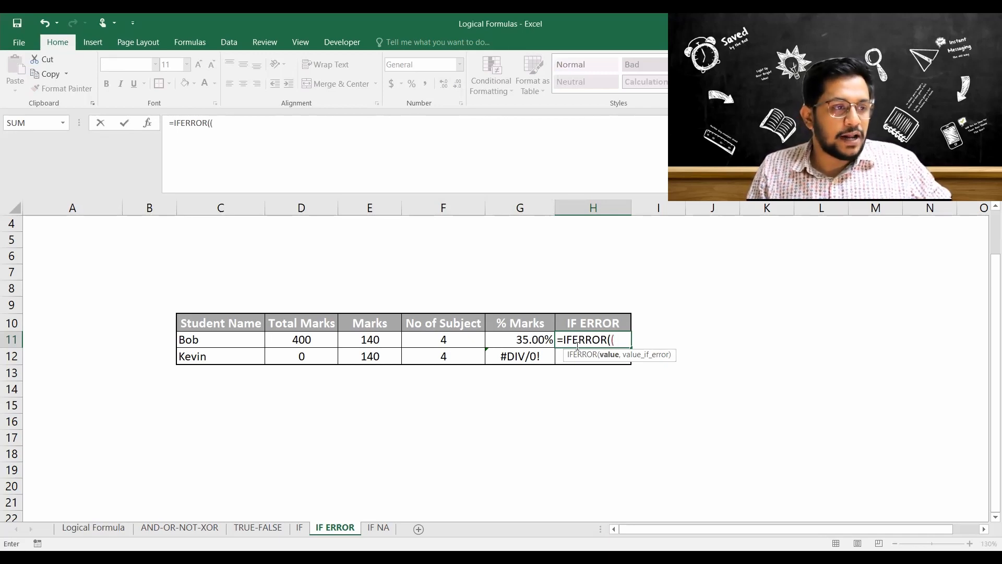
{"action": "left_click", "coordinate": [378, 345]}
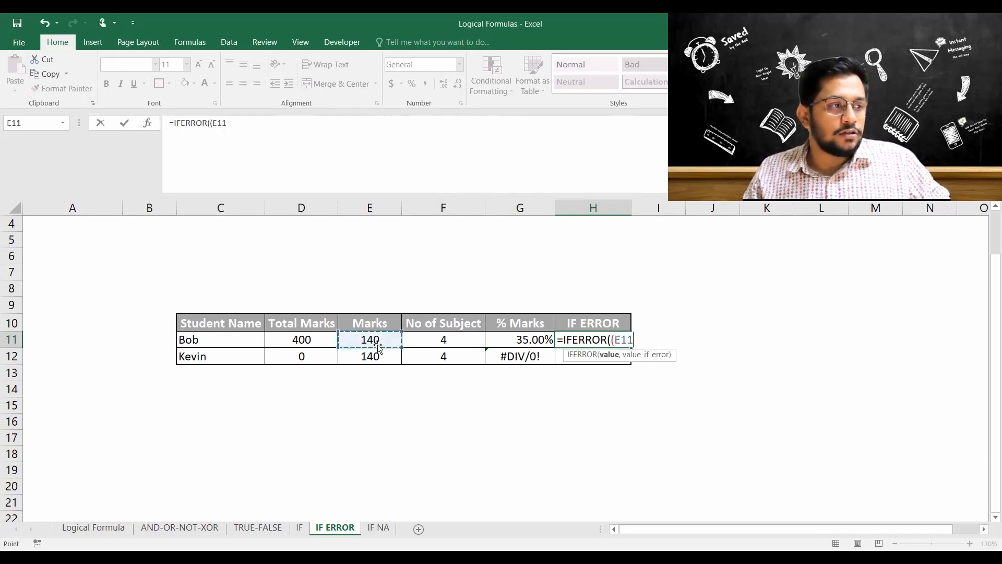
{"action": "type", "text": "/"}
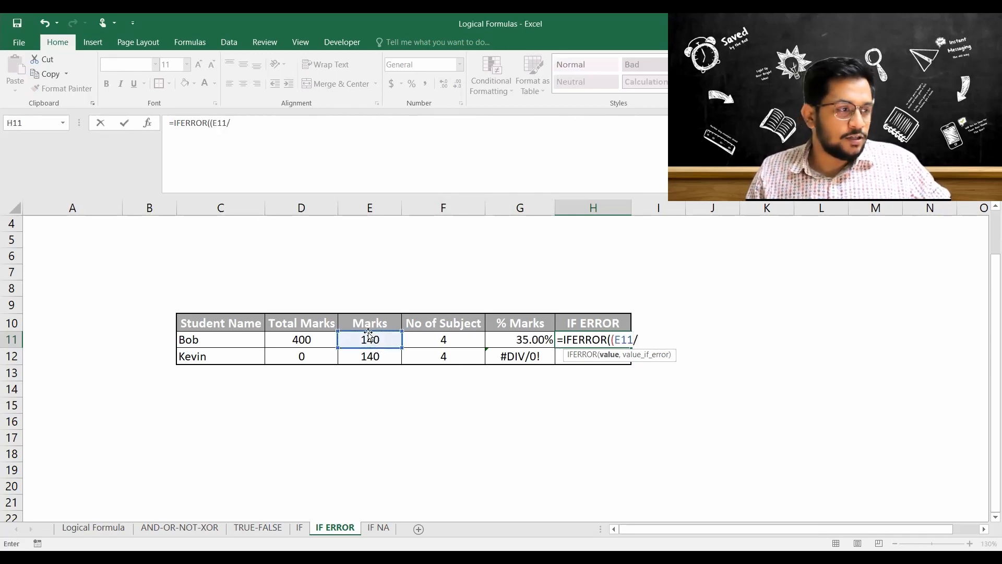
{"action": "left_click", "coordinate": [322, 340]}
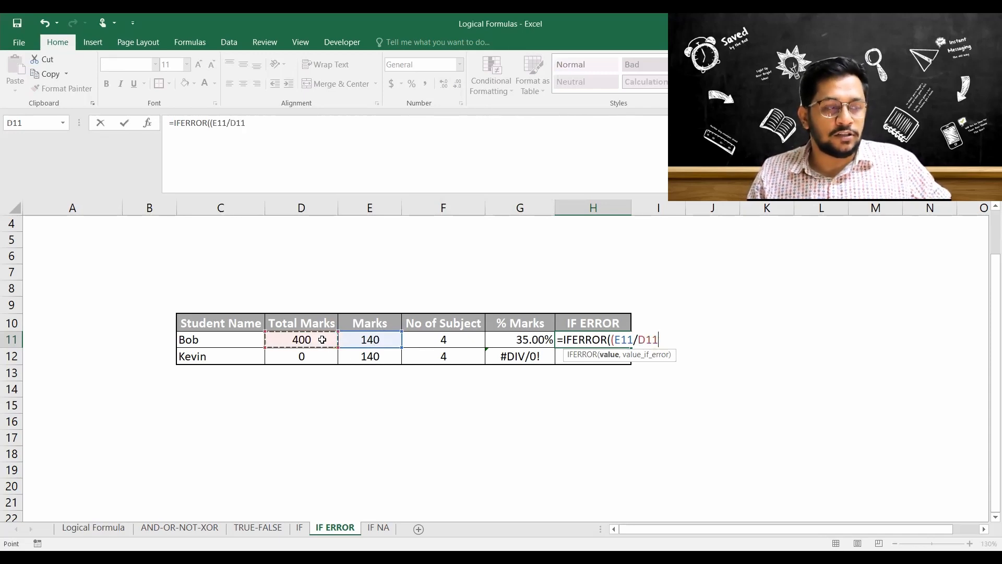
{"action": "type", "text": ")"}
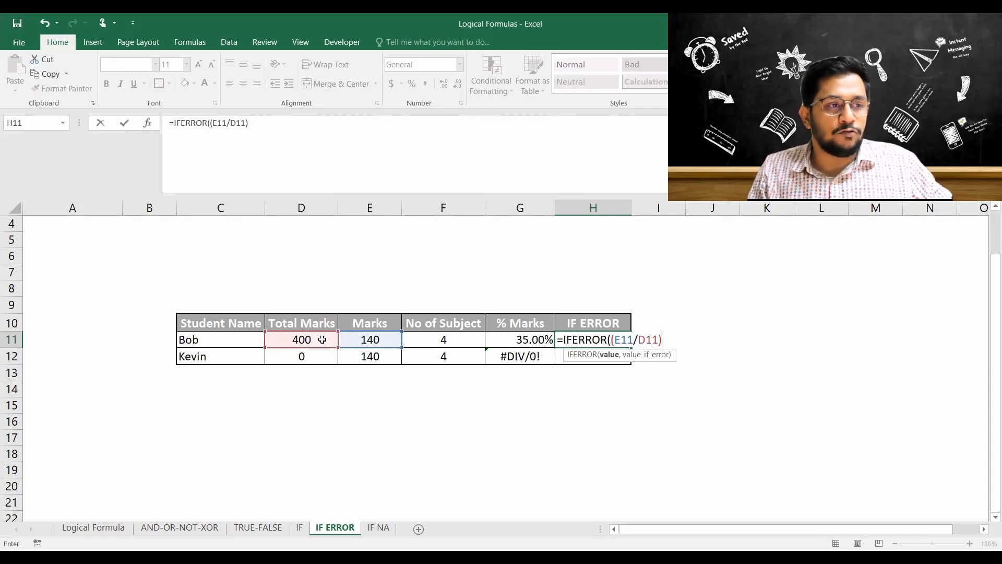
{"action": "type", "text": ","}
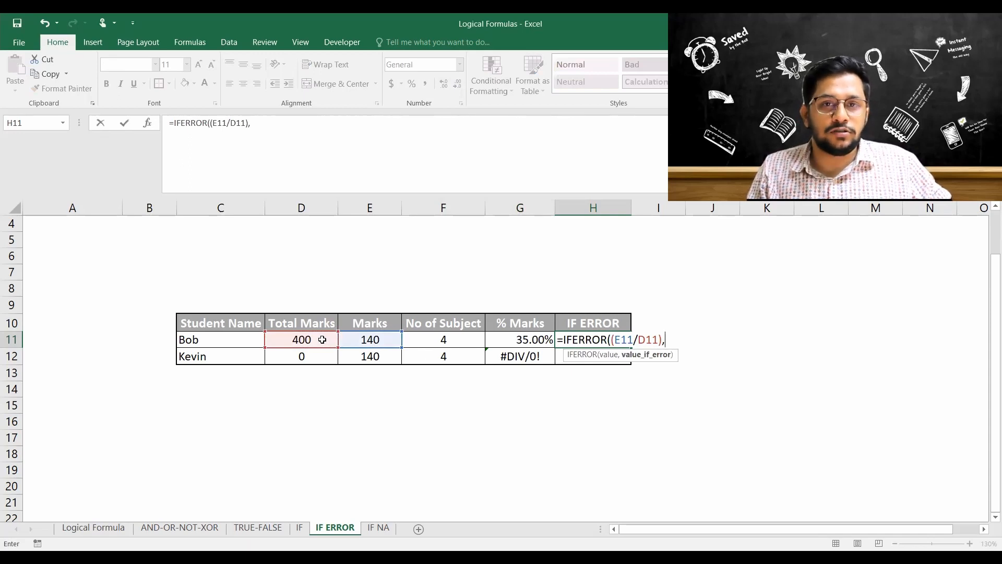
Add "Total marks needs to be checked" as the value-if-error argument in H11 and commit the formula
{"action": "type", "text": "\""}
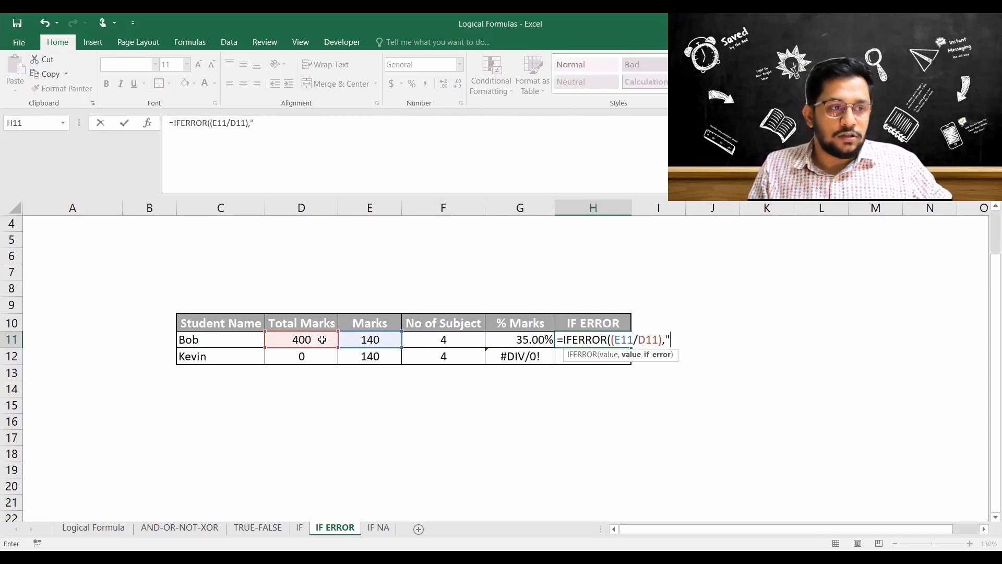
{"action": "type", "text": "Ca"}
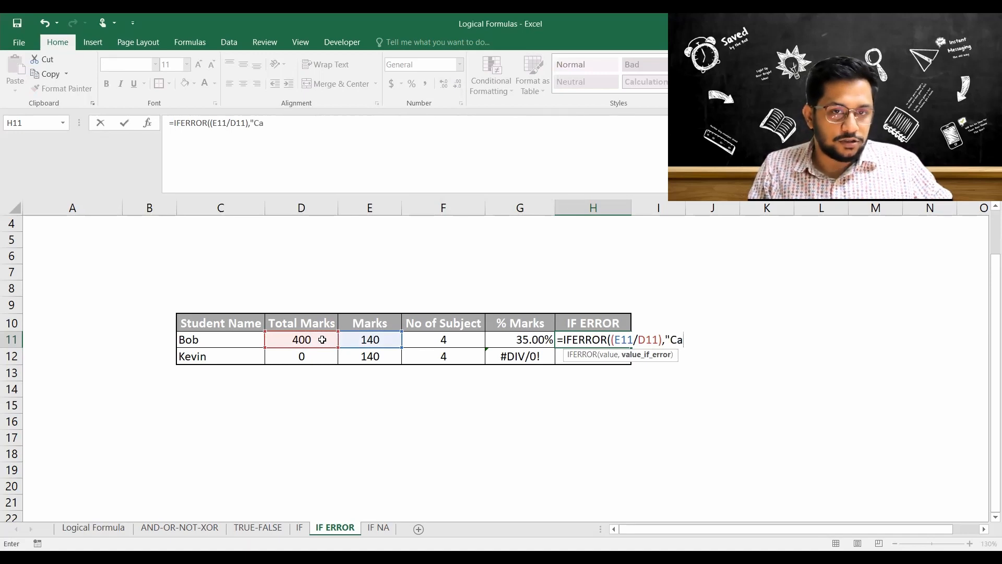
{"action": "key", "text": "BackSpace"}
{"action": "key", "text": "BackSpace"}
{"action": "type", "text": "Total"}
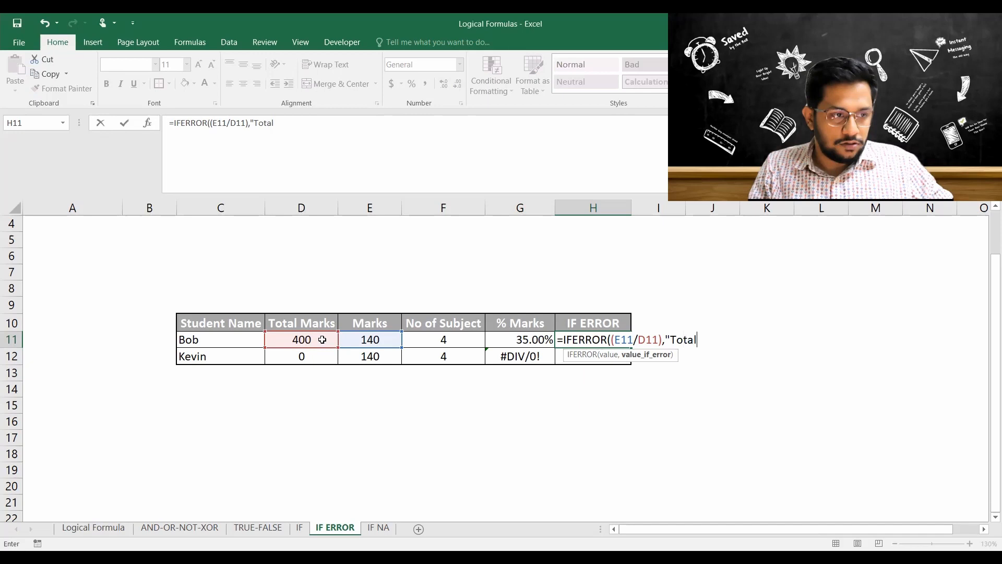
{"action": "type", "text": " marks "}
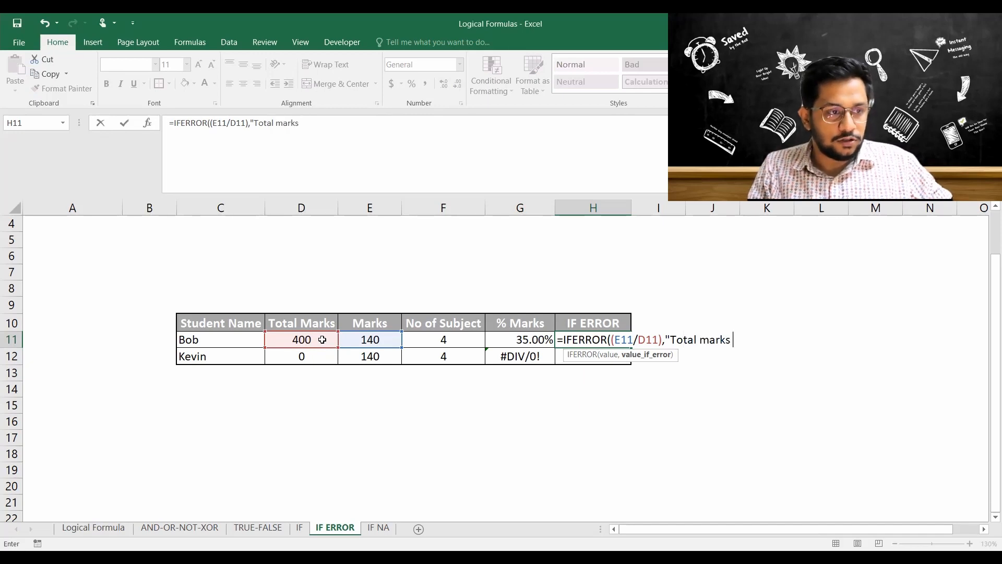
{"action": "type", "text": "needs to "}
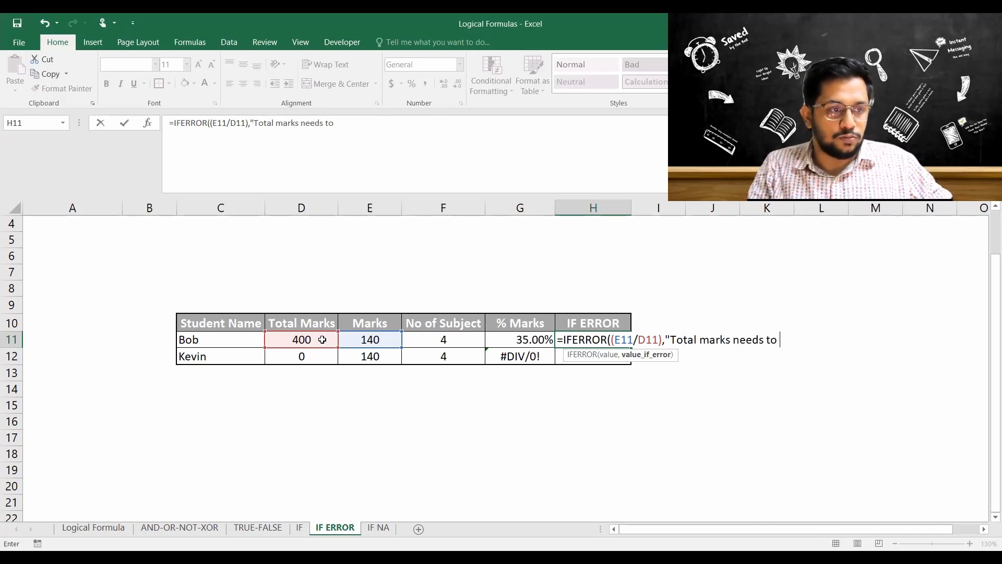
{"action": "type", "text": "be checked"}
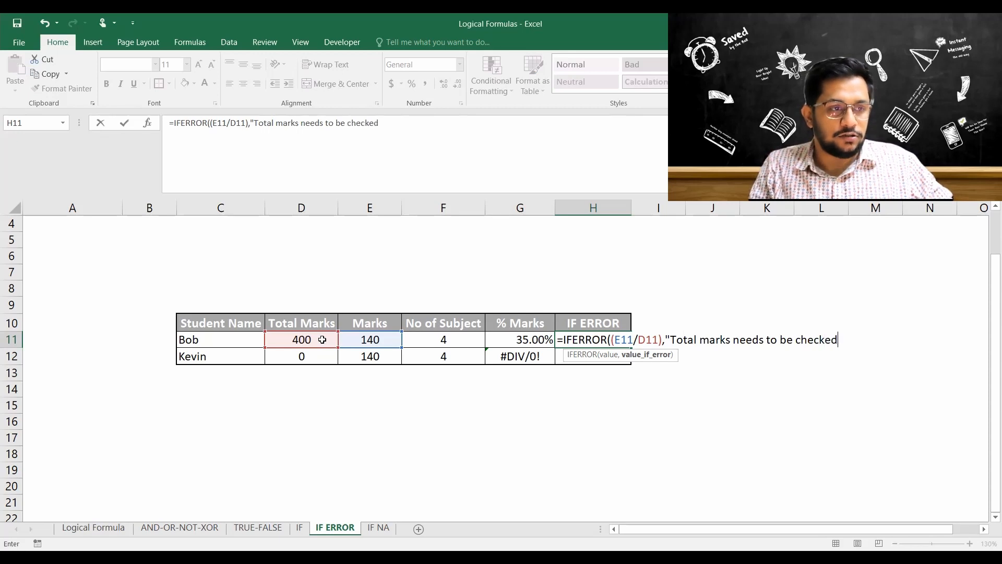
{"action": "type", "text": ")"}
{"action": "key", "text": "Left"}
{"action": "type", "text": "\""}
{"action": "key", "text": "Return"}
{"action": "key", "text": "Up"}
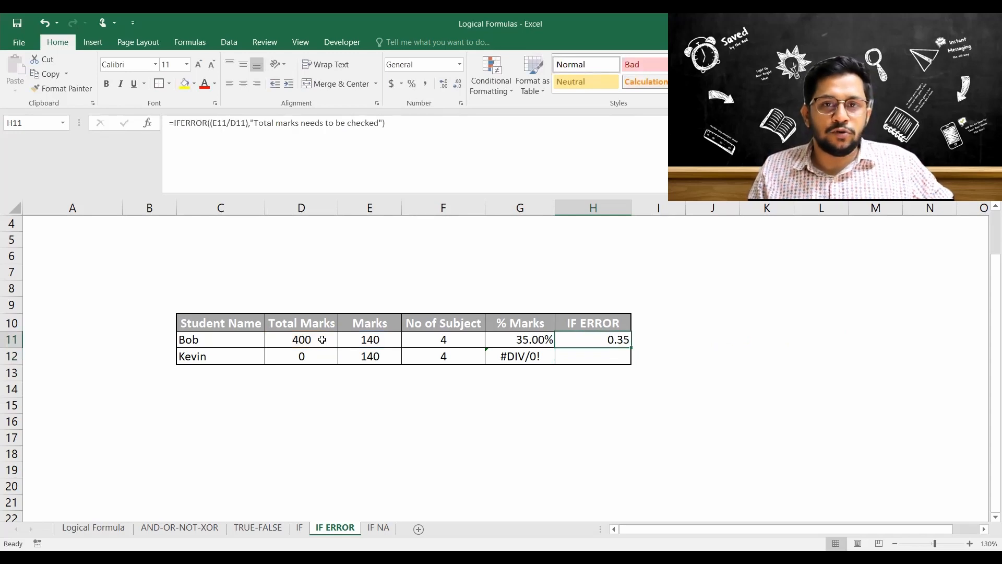
Copy the IFERROR formula from H11 into H12
{"action": "key", "text": "ctrl+c"}
{"action": "key", "text": "shift+Down"}
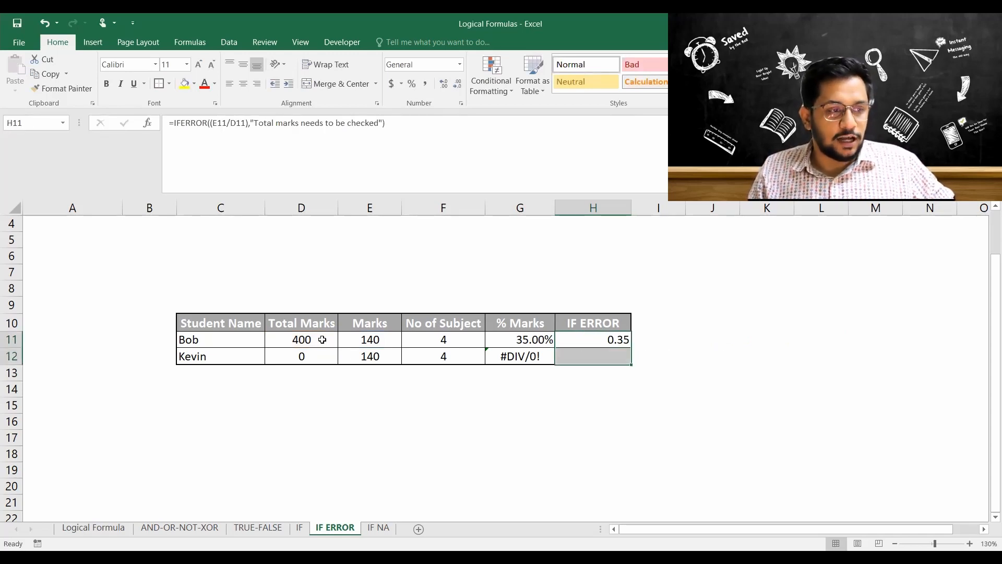
{"action": "key", "text": "ctrl+v"}
{"action": "key", "text": "Down"}
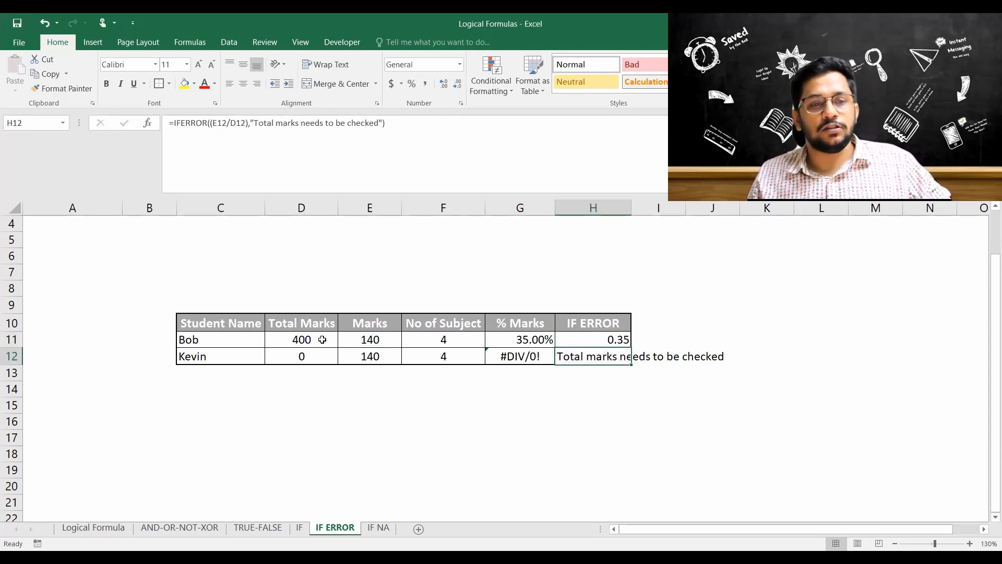
Check the total marks in D12 that feed the H12 formula, and open the IF NA sheet
{"action": "key", "text": "Left"}
{"action": "key", "text": "Left"}
{"action": "key", "text": "Left"}
{"action": "key", "text": "Left"}
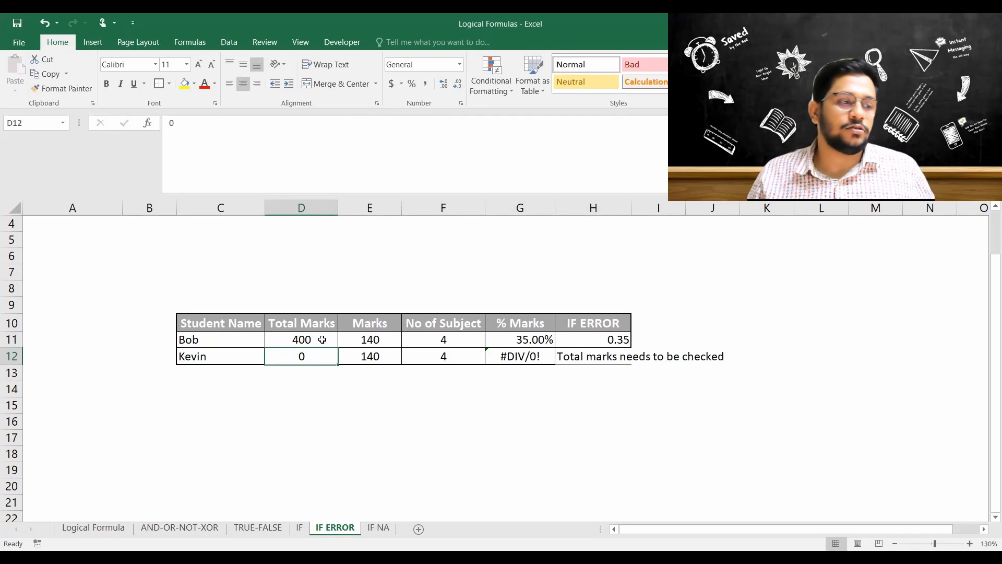
{"action": "left_click", "coordinate": [378, 527]}
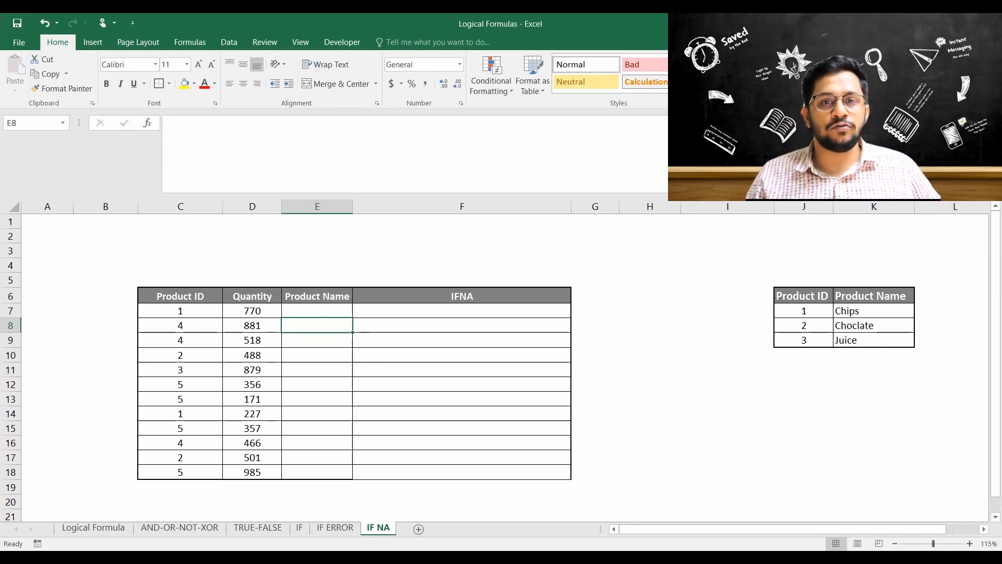
Start a VLOOKUP formula in E7 with the product ID in C7 as its lookup value
{"action": "left_click", "coordinate": [316, 310]}
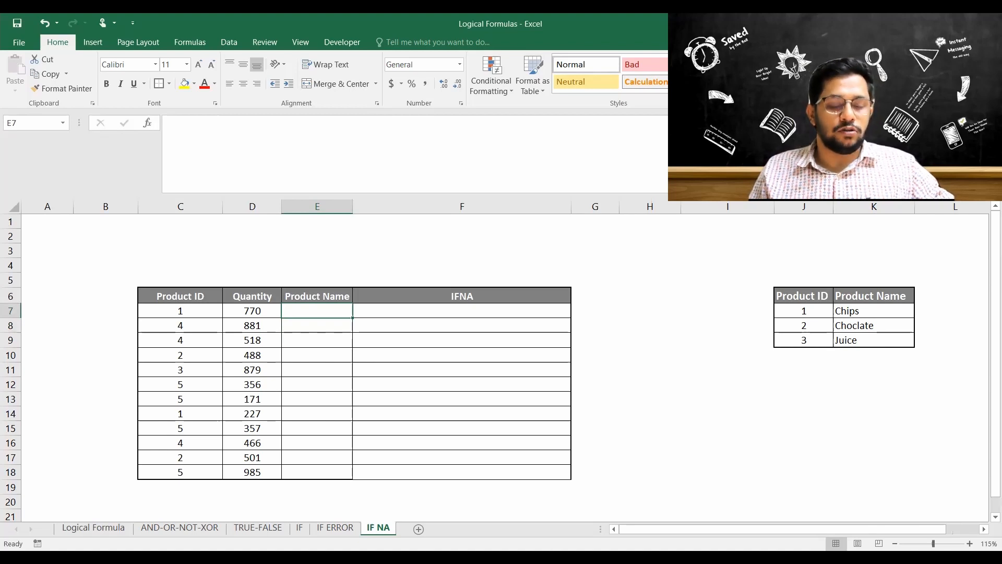
{"action": "type", "text": "="}
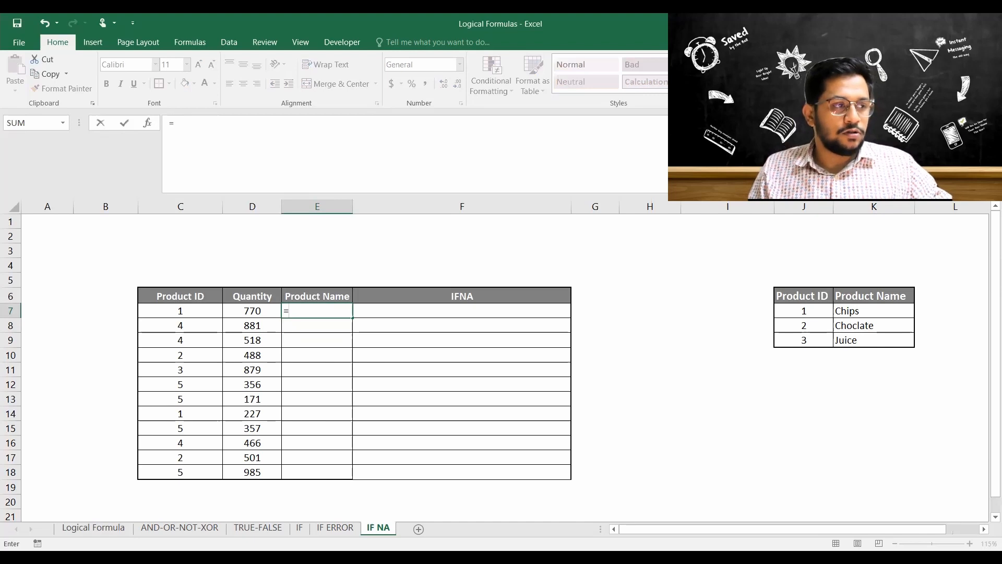
{"action": "type", "text": "VLOOKUP("}
{"action": "left_click", "coordinate": [180, 310]}
{"action": "type", "text": ","}
Set the absolute range $J$6:$K$9 as the table array of the VLOOKUP in E7
{"action": "key", "text": "Right"}
{"action": "key", "text": "Right"}
{"action": "key", "text": "Right"}
{"action": "key", "text": "Right"}
{"action": "key", "text": "Right"}
{"action": "key", "text": "Right"}
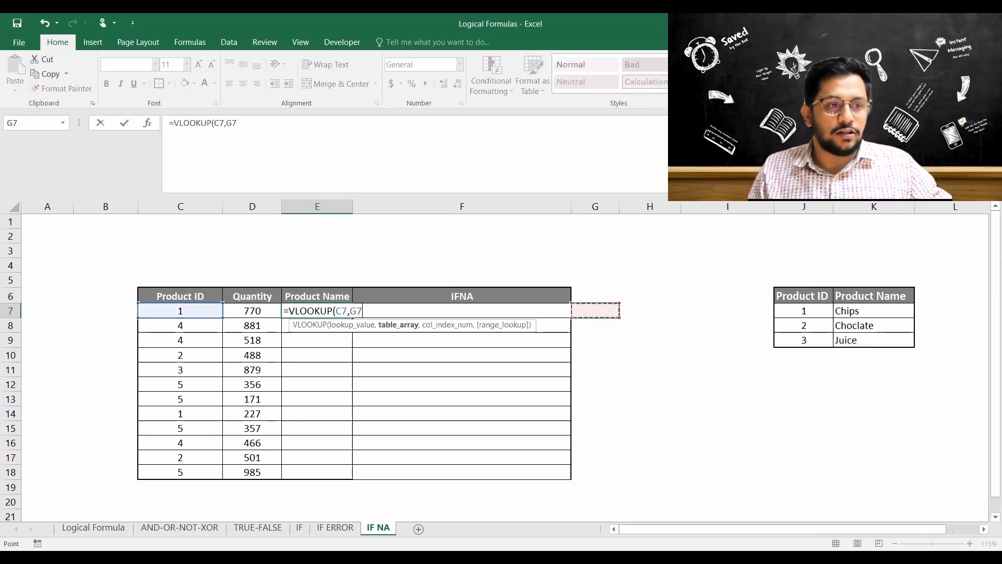
{"action": "key", "text": "Up"}
{"action": "key", "text": "Left"}
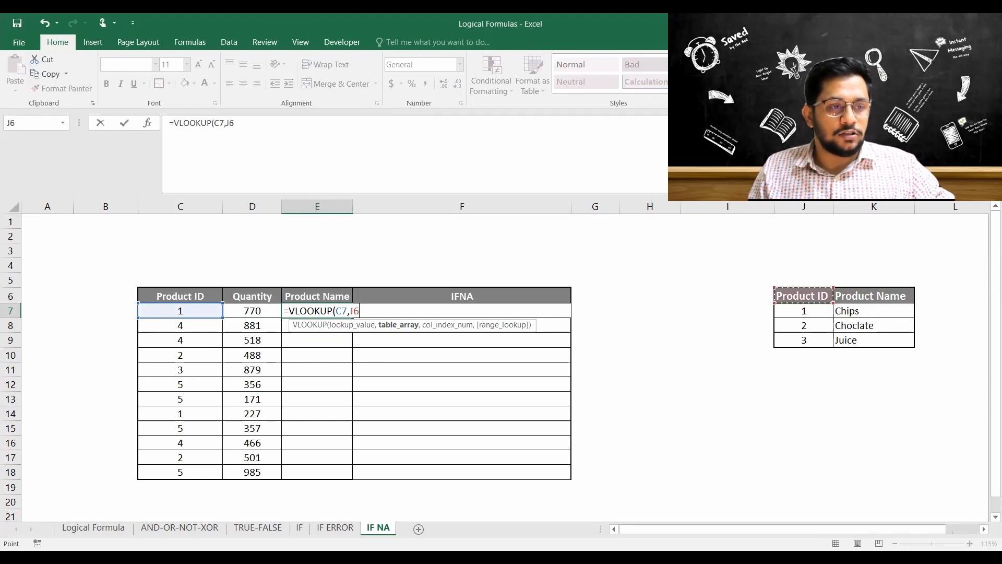
{"action": "key", "text": "shift+Right"}
{"action": "key", "text": "shift+Down"}
{"action": "key", "text": "shift+Down"}
{"action": "key", "text": "shift+Down"}
{"action": "key", "text": "F4"}
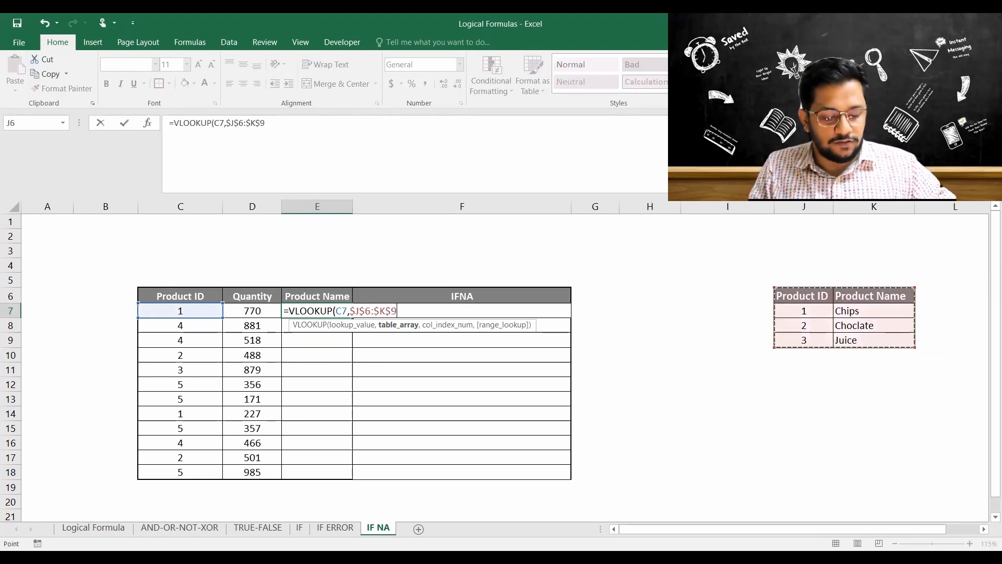
Finish the E7 VLOOKUP with column index 2 and range lookup 0, and commit it
{"action": "type", "text": ","}
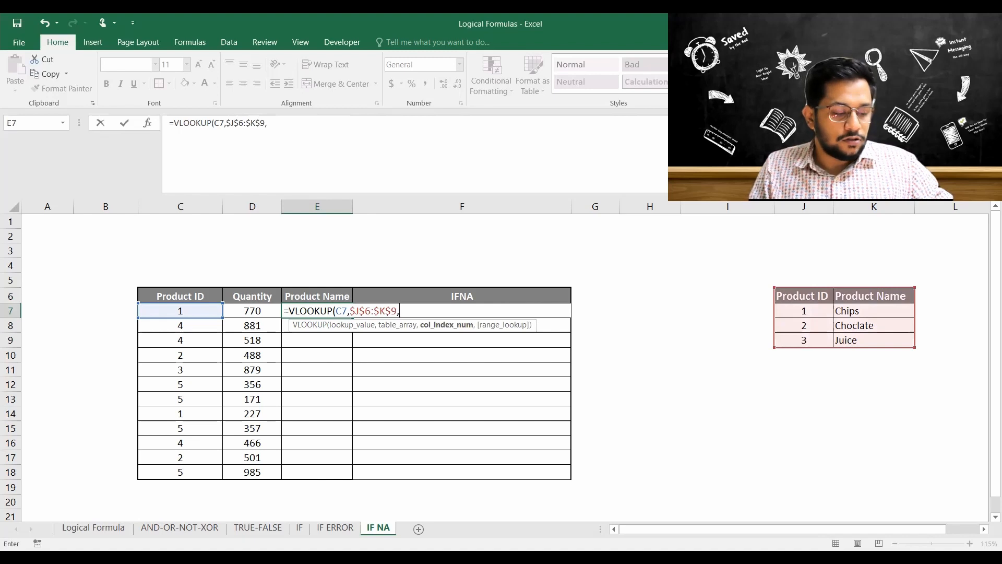
{"action": "type", "text": "2"}
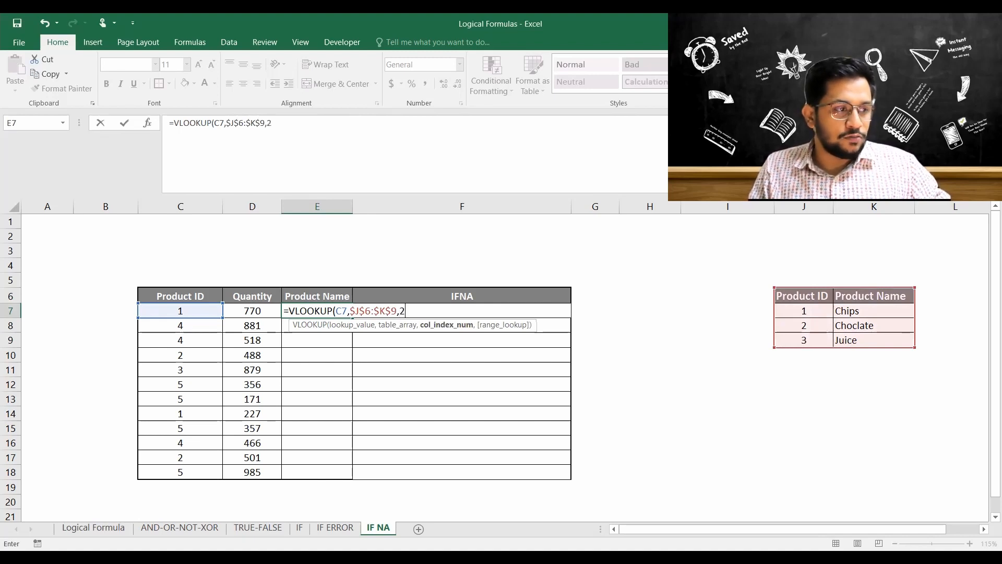
{"action": "type", "text": ",0"}
{"action": "key", "text": "Return"}
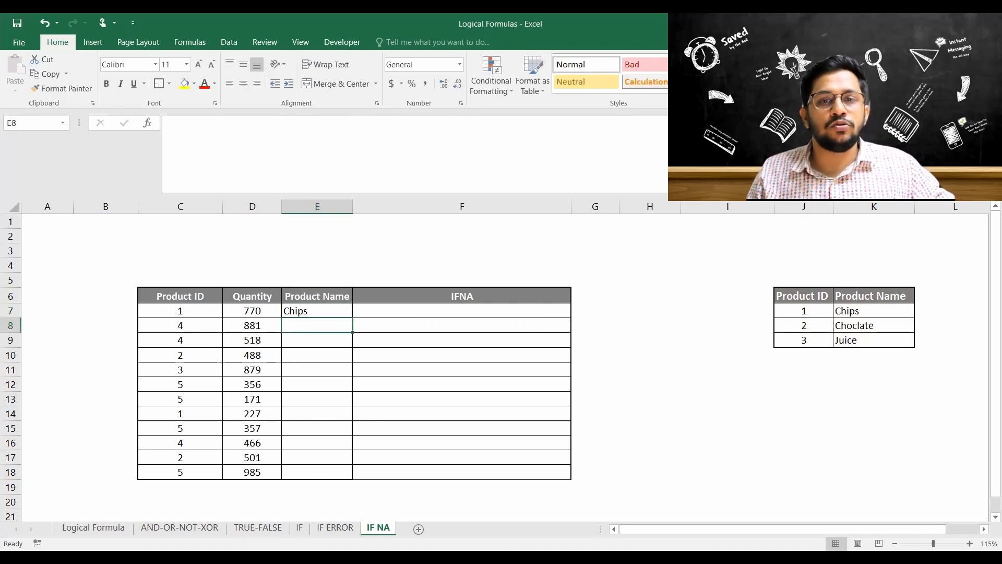
Fill the VLOOKUP formula from E7 down to E18
{"action": "key", "text": "Up"}
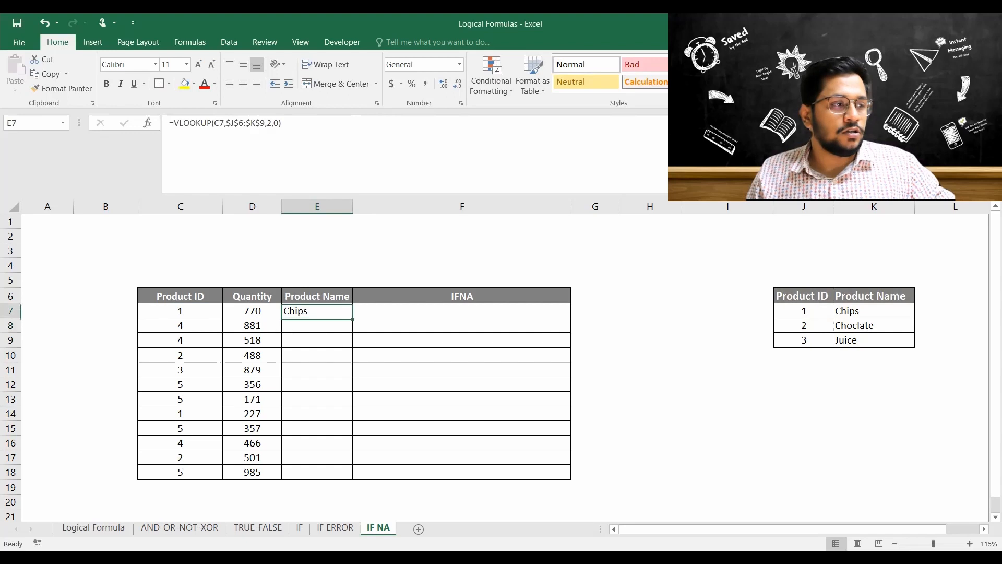
{"action": "double_click", "coordinate": [352, 318]}
Compare the product IDs in the table and the lookup list with the Product Name results in E7:E18
{"action": "left_click", "coordinate": [327, 327]}
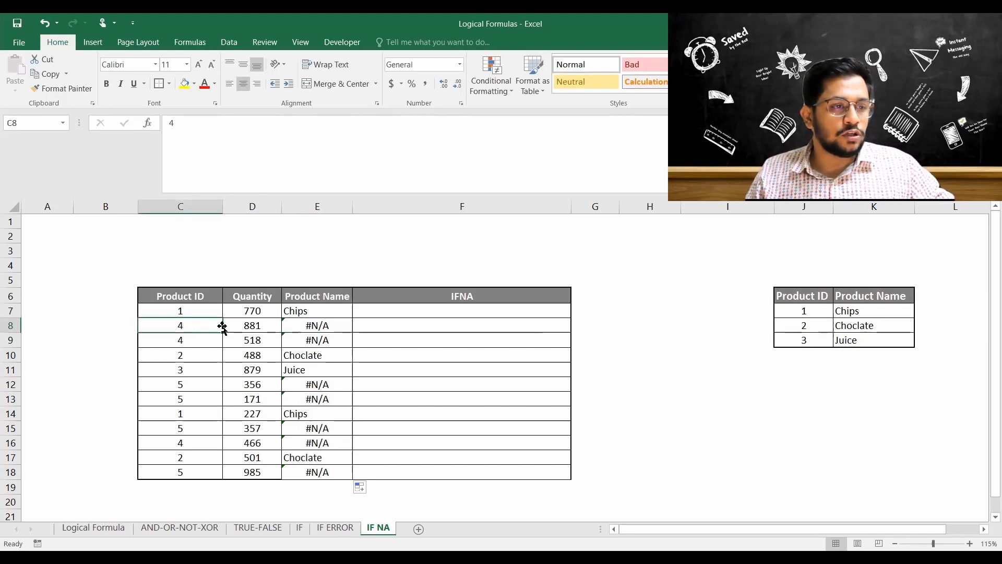
{"action": "left_click_drag", "start_coordinate": [804, 325], "coordinate": [856, 341]}
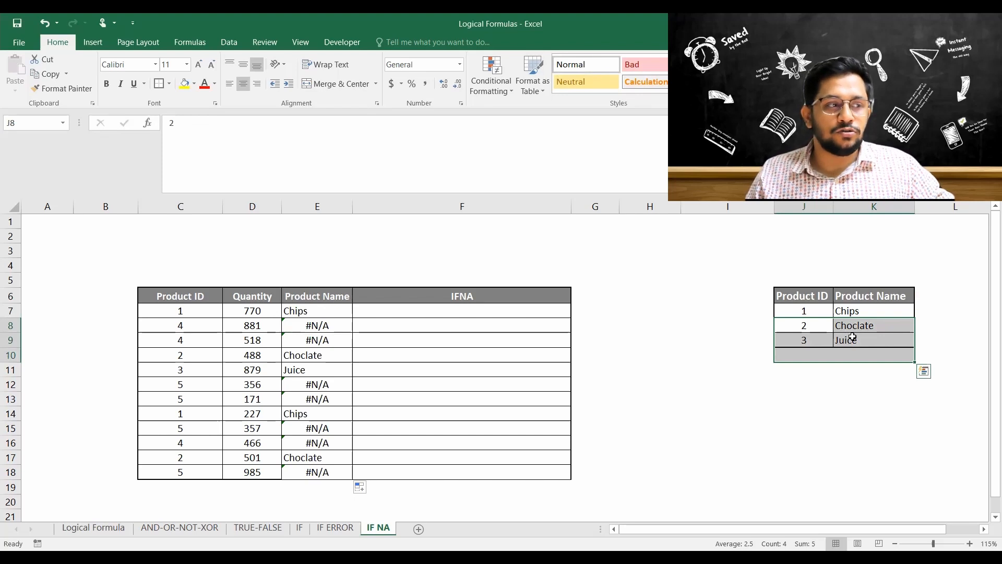
{"action": "left_click", "coordinate": [367, 324]}
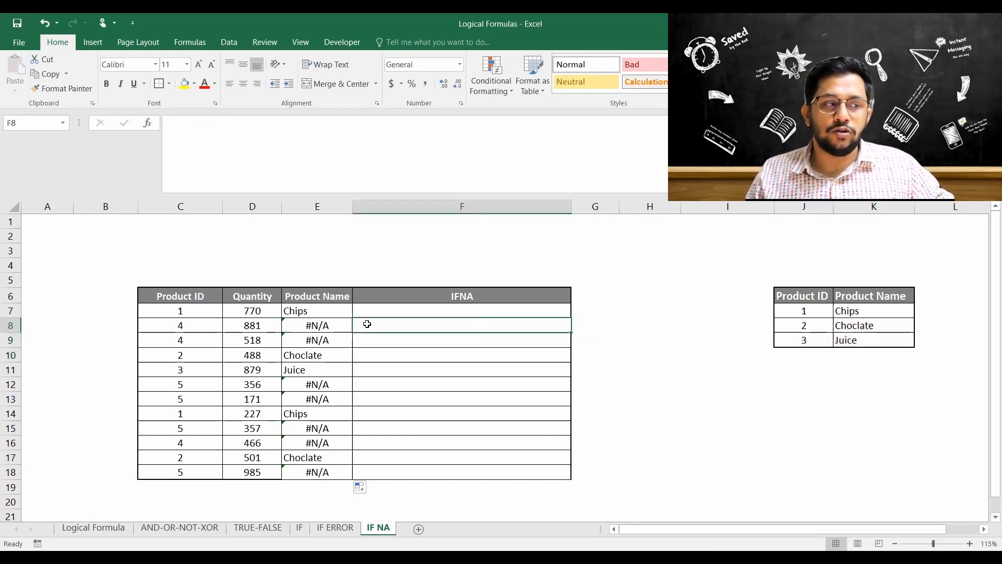
{"action": "left_click_drag", "start_coordinate": [339, 316], "coordinate": [345, 468]}
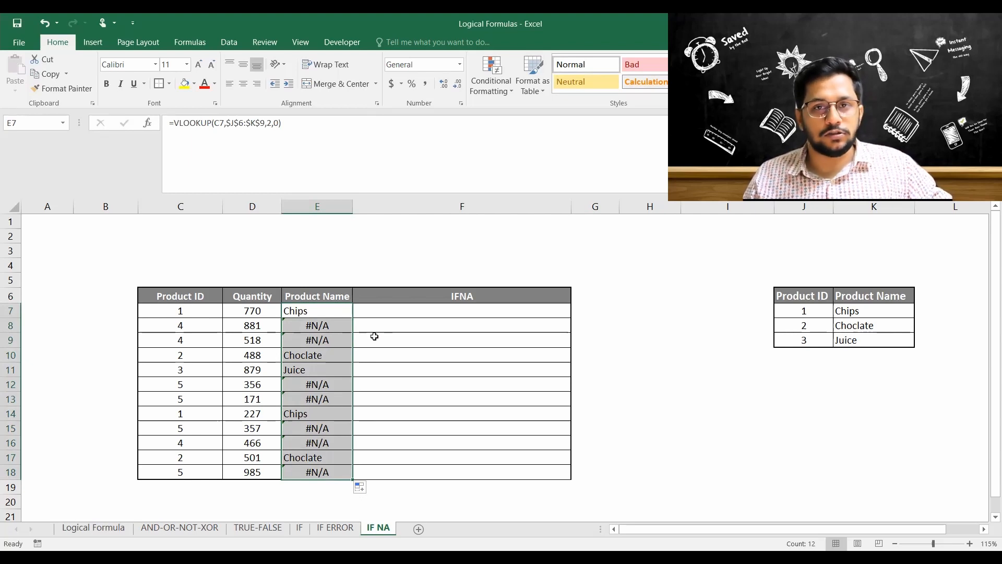
Start an IFNA formula in F7 with a nested VLOOKUP that looks up C7
{"action": "left_click", "coordinate": [397, 309]}
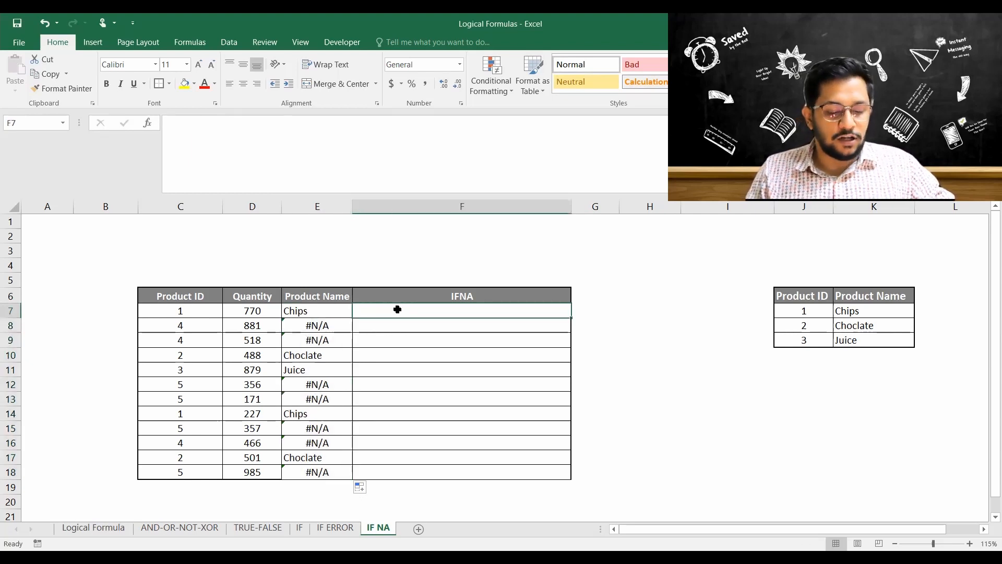
{"action": "type", "text": "="}
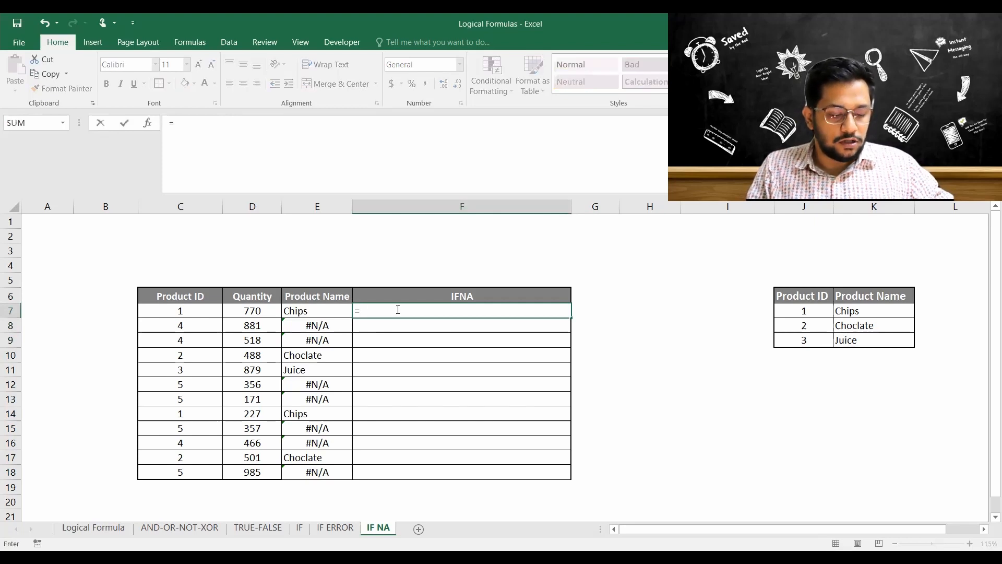
{"action": "type", "text": "if"}
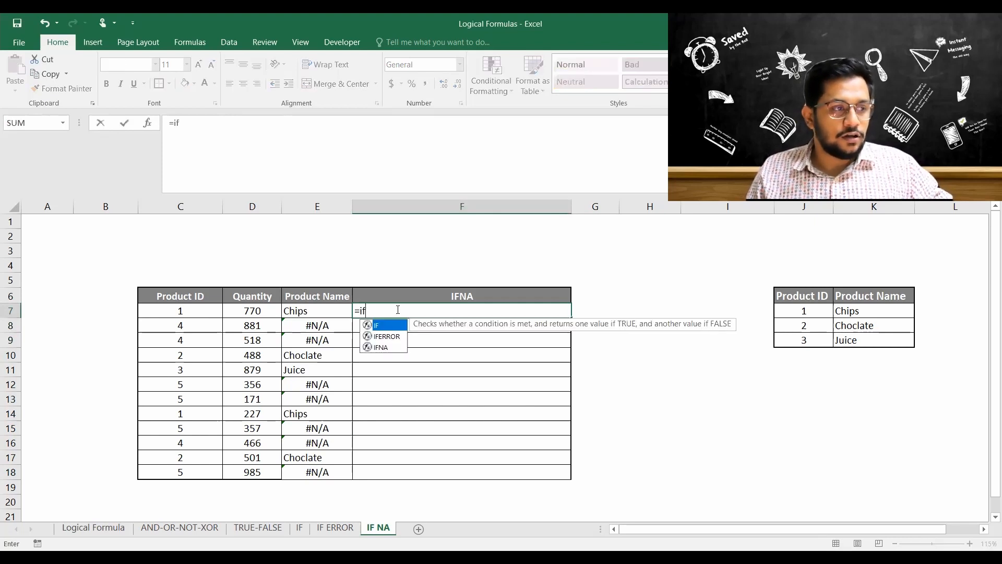
{"action": "type", "text": "na"}
{"action": "key", "text": "Tab"}
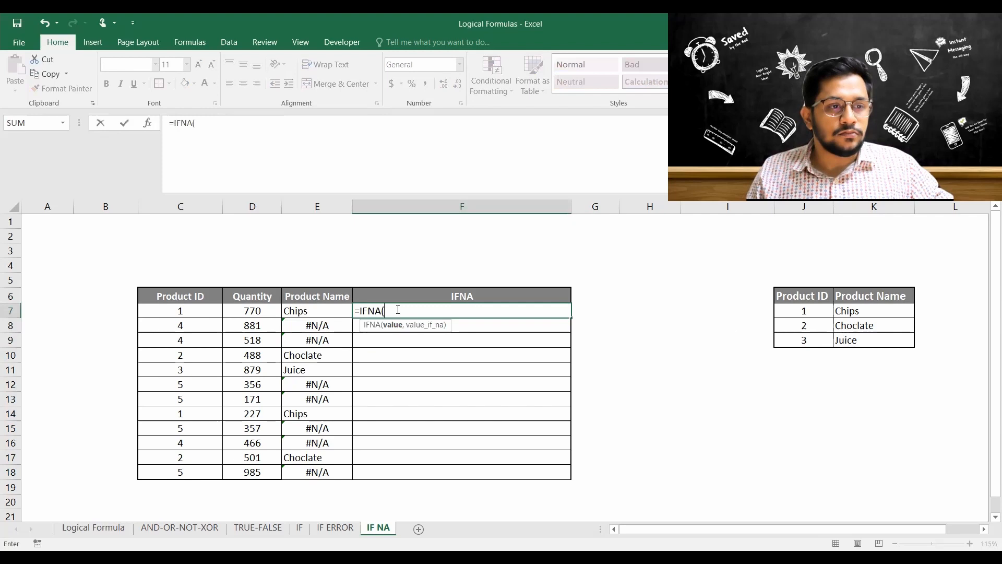
{"action": "type", "text": "vl"}
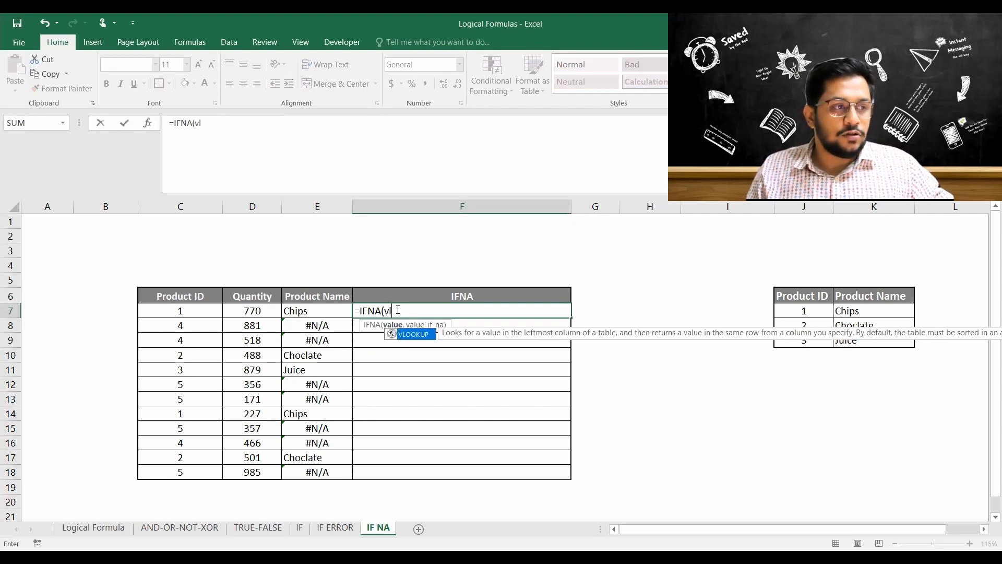
{"action": "key", "text": "Tab"}
{"action": "key", "text": "Left"}
{"action": "key", "text": "Left"}
{"action": "key", "text": "Left"}
{"action": "type", "text": ","}
Set the absolute range $J$6:$K$9 as the table array of the VLOOKUP nested in F7
{"action": "key", "text": "Right"}
{"action": "key", "text": "Right"}
{"action": "key", "text": "Right"}
{"action": "key", "text": "Right"}
{"action": "key", "text": "Up"}
{"action": "key", "text": "Right"}
{"action": "key", "text": "Left"}
{"action": "key", "text": "Down"}
{"action": "key", "text": "Down"}
{"action": "key", "text": "Down"}
{"action": "key", "text": "shift+Up"}
{"action": "key", "text": "shift+Up"}
{"action": "key", "text": "shift+Up"}
{"action": "key", "text": "shift+Right"}
{"action": "key", "text": "F4"}
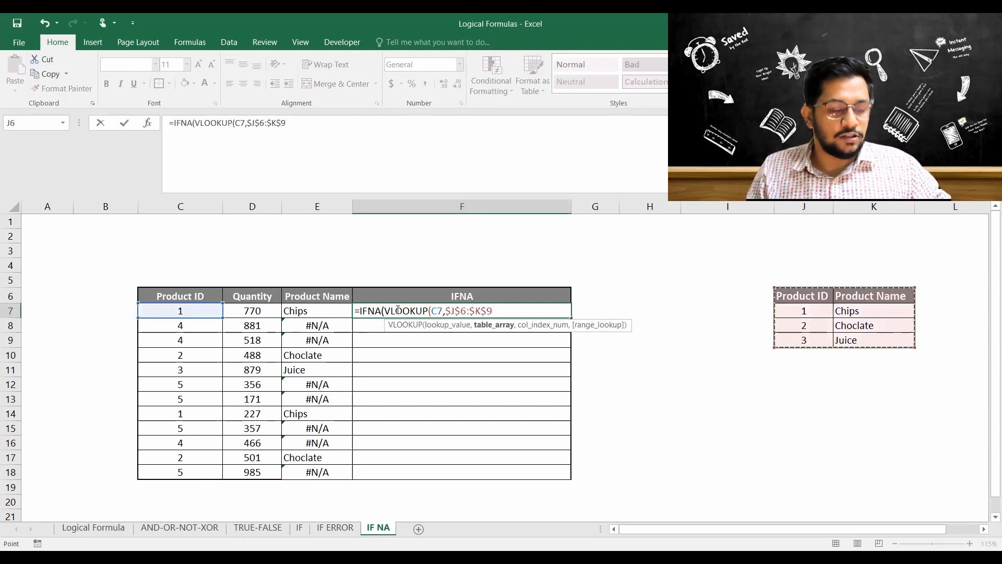
Close the nested VLOOKUP in F7 with column index 2 and range lookup 0, and try to commit the formula
{"action": "type", "text": ","}
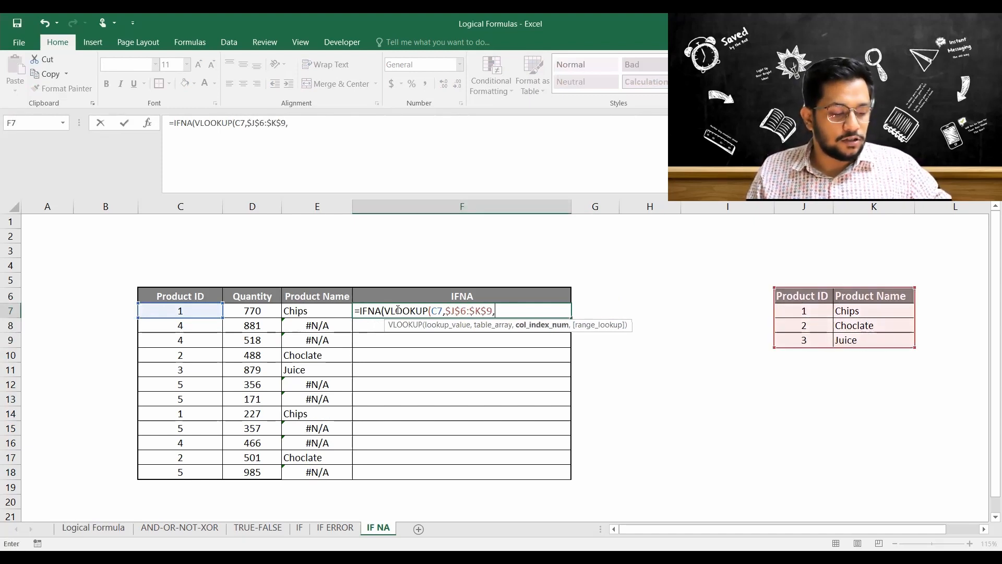
{"action": "type", "text": "2,0)"}
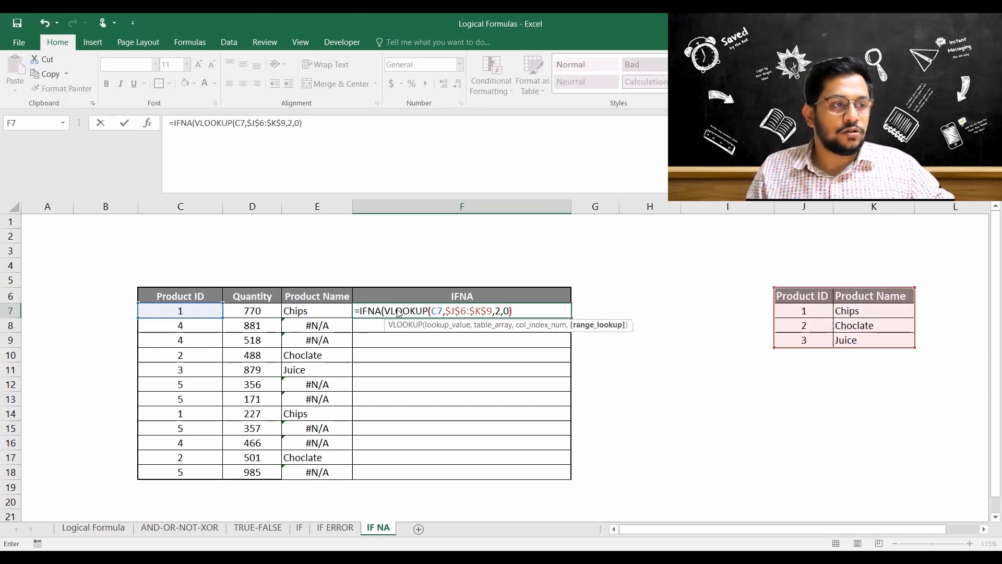
{"action": "key", "text": "Return"}
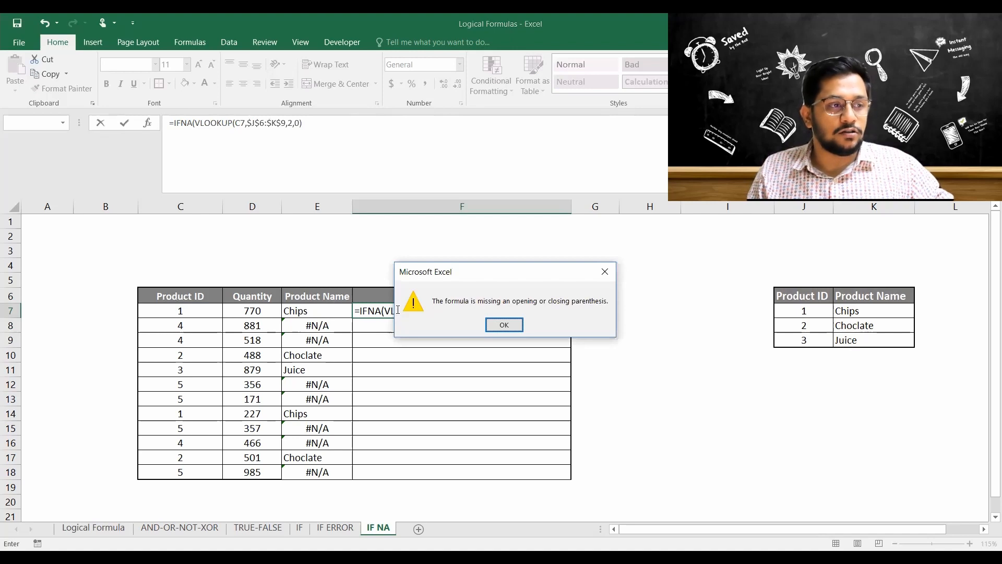
{"action": "key", "text": "Return"}
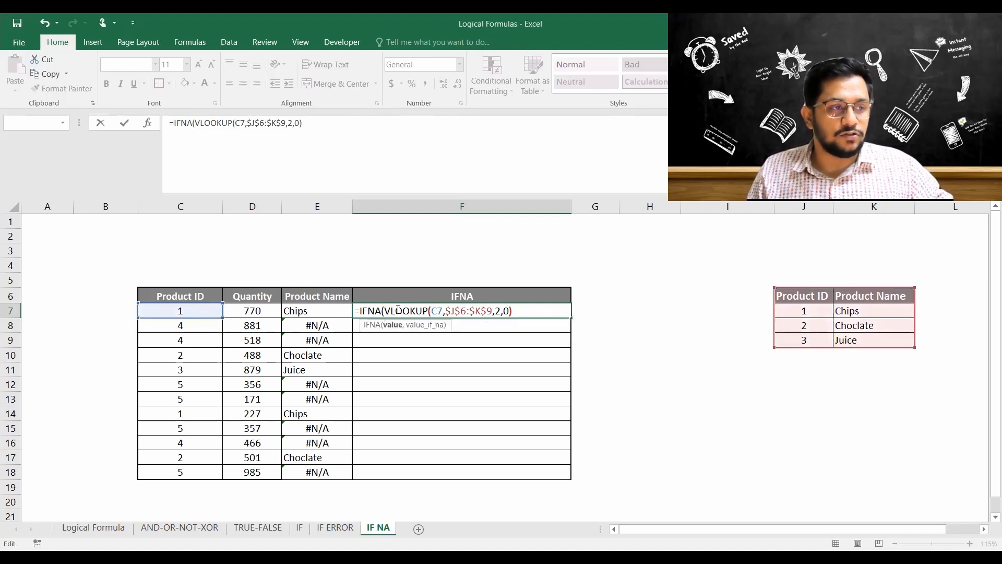
Add "The product is missing in product master" as the value-if-NA argument in F7 and commit the formula
{"action": "left_click", "coordinate": [368, 128]}
{"action": "type", "text": ","}
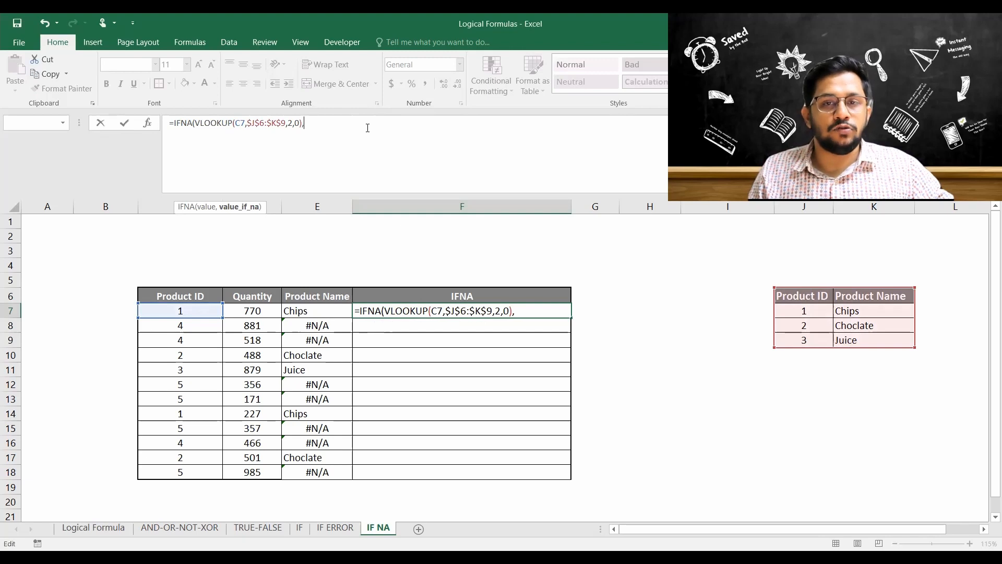
{"action": "type", "text": "\""}
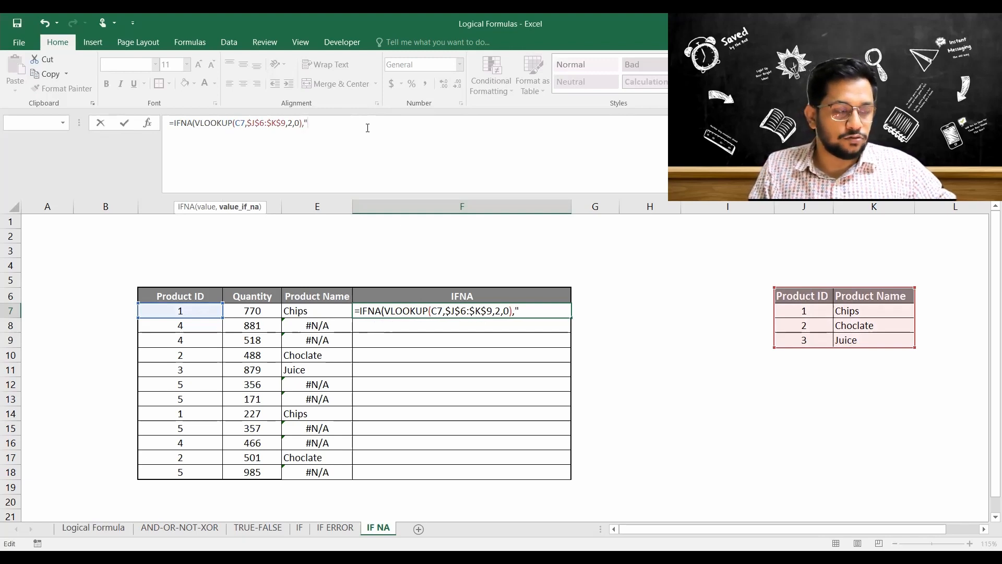
{"action": "type", "text": "tHE"}
{"action": "key", "text": "BackSpace"}
{"action": "key", "text": "BackSpace"}
{"action": "key", "text": "BackSpace"}
{"action": "type", "text": "T"}
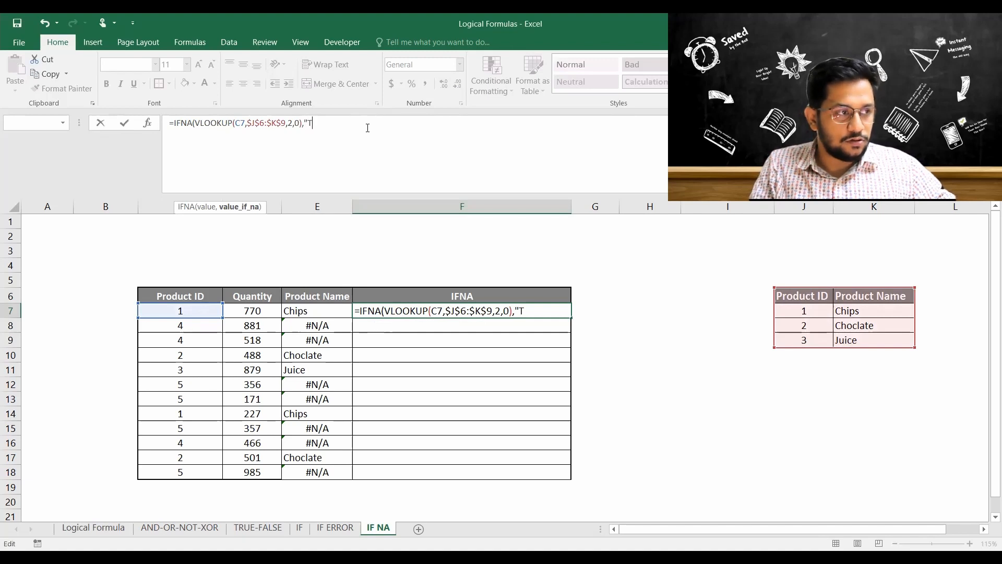
{"action": "type", "text": "he product is missing in produc"}
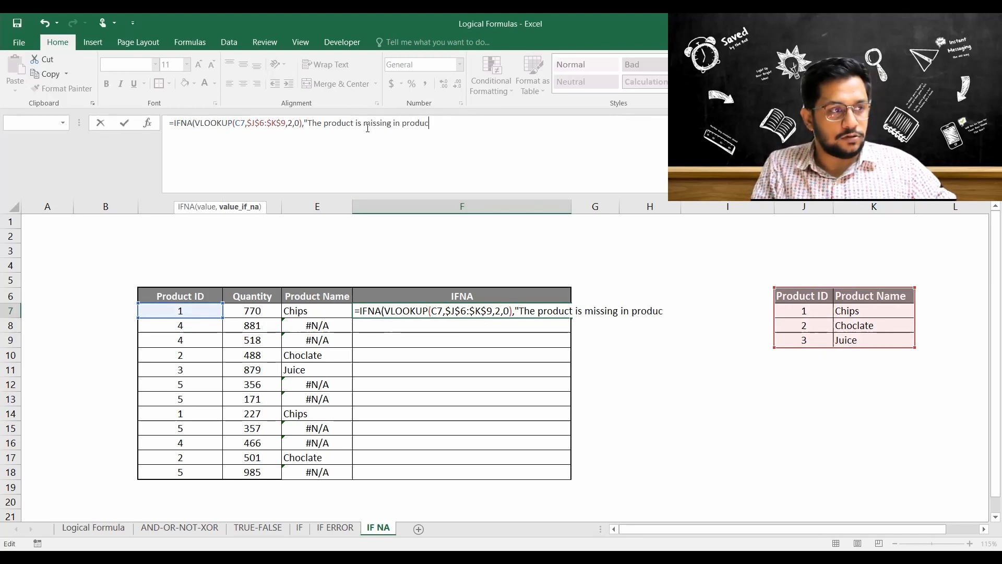
{"action": "type", "text": "t master\""}
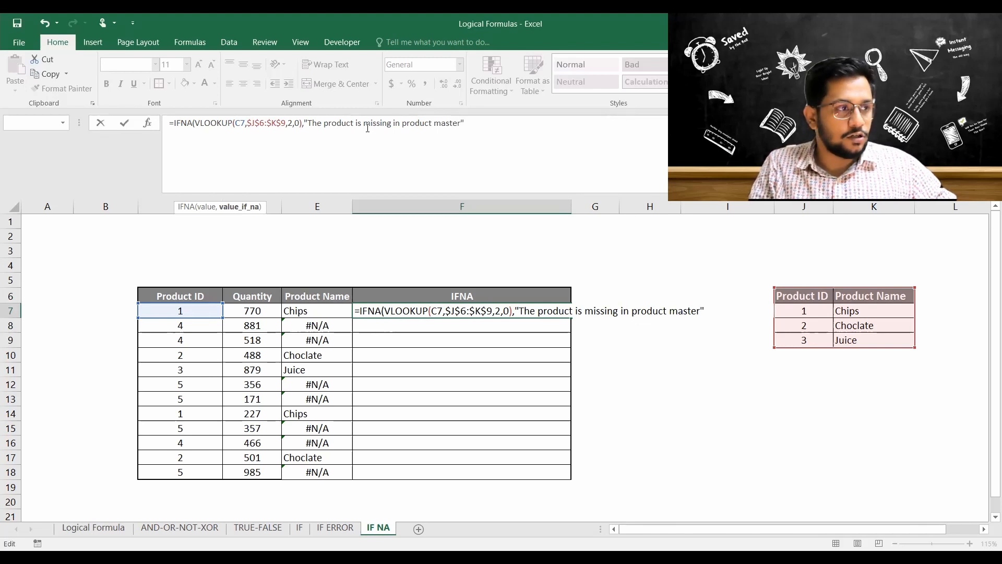
{"action": "key", "text": "ctrl+Return"}
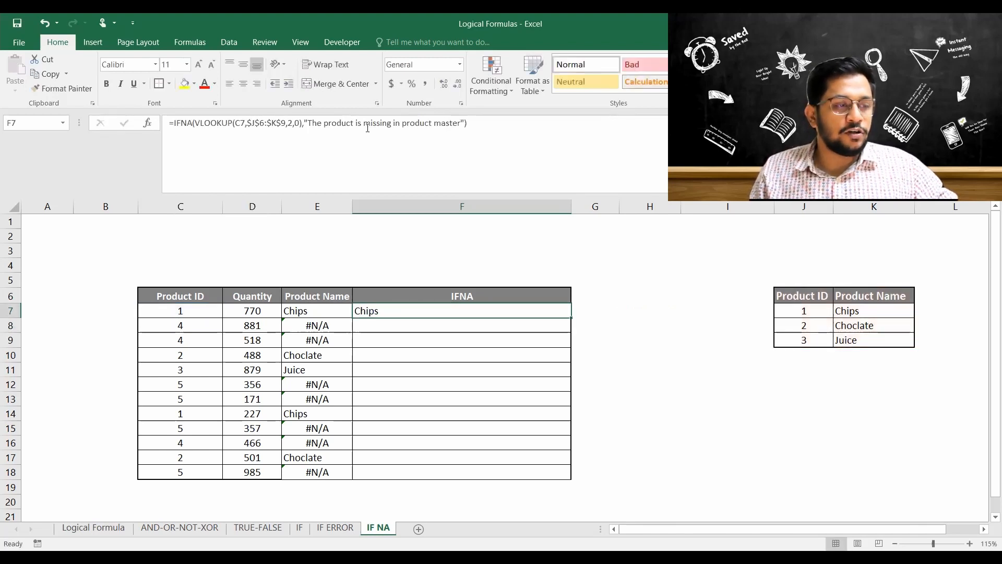
Fill the IFNA formula from F7 down to F18 and inspect the copy in F8
{"action": "double_click", "coordinate": [571, 318]}
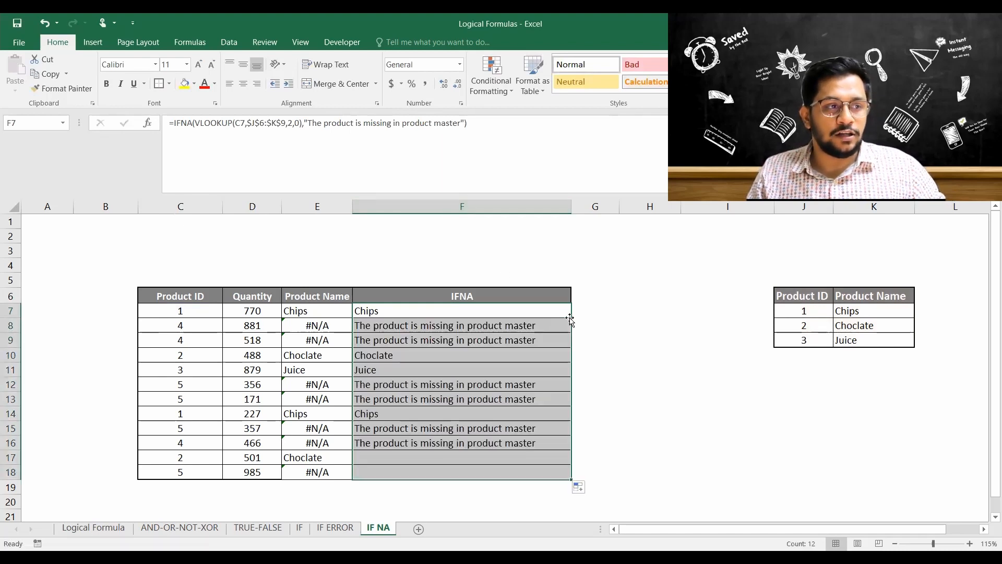
{"action": "left_click", "coordinate": [413, 330]}
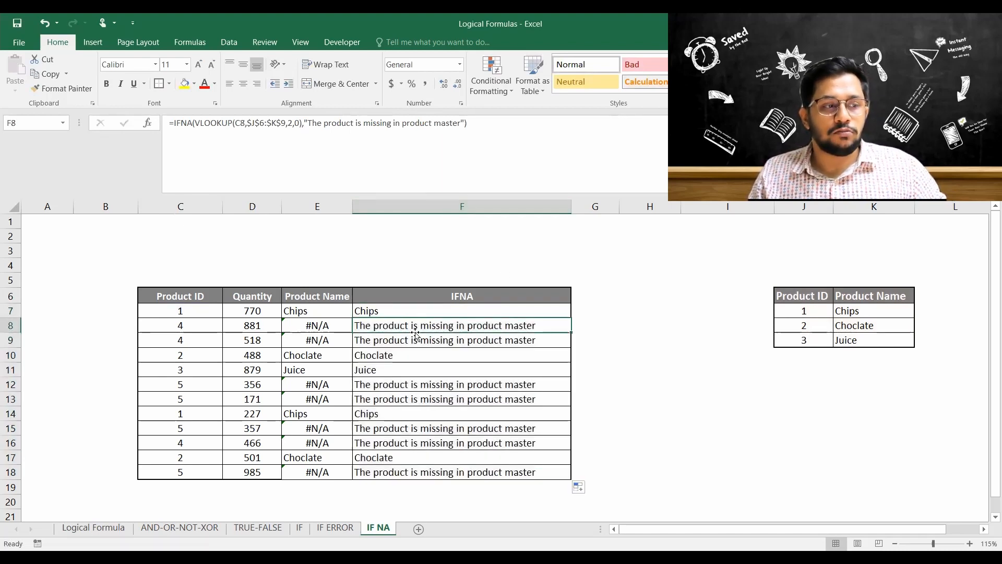
Add filters to the table headers and show only the rows whose IFNA value is "The product is missing in product master"
{"action": "left_click", "coordinate": [479, 290]}
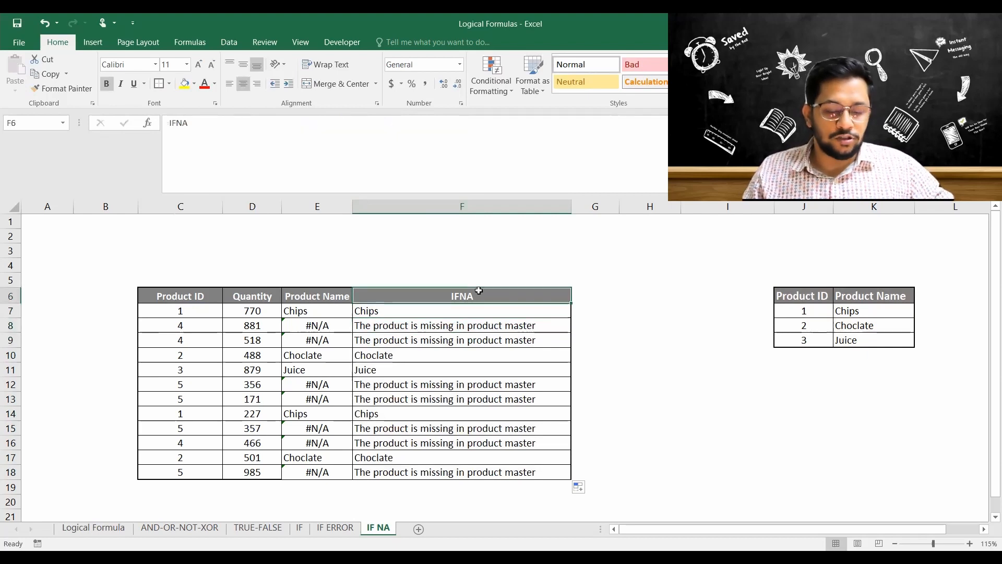
{"action": "key", "text": "ctrl+shift+l"}
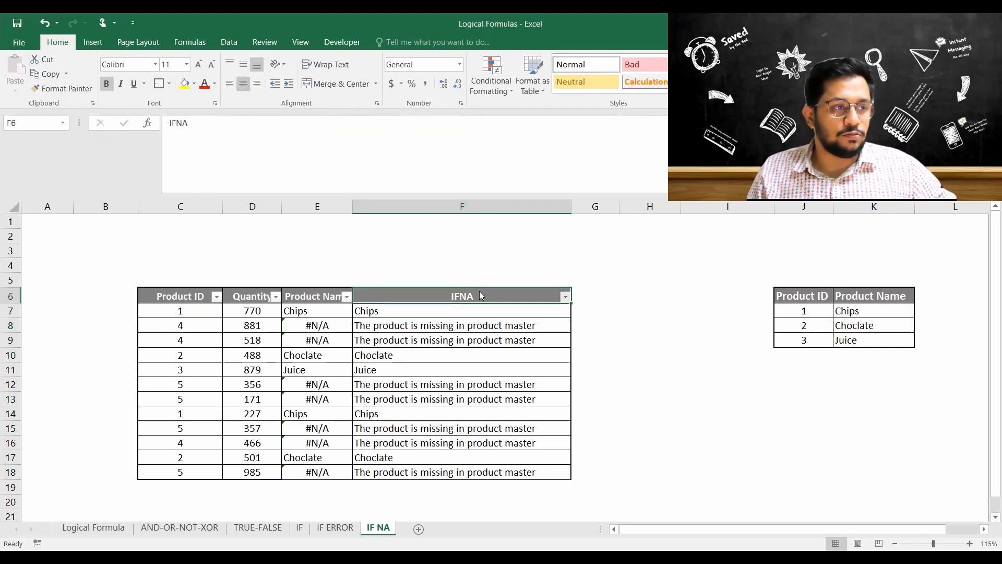
{"action": "key", "text": "alt+Down"}
{"action": "key", "text": "Down"}
{"action": "key", "text": "Down"}
{"action": "key", "text": "Down"}
{"action": "key", "text": "Down"}
{"action": "key", "text": "Down"}
{"action": "key", "text": "Up"}
{"action": "key", "text": "space"}
{"action": "key", "text": "Down"}
{"action": "key", "text": "Down"}
{"action": "key", "text": "Down"}
{"action": "key", "text": "Down"}
{"action": "key", "text": "space"}
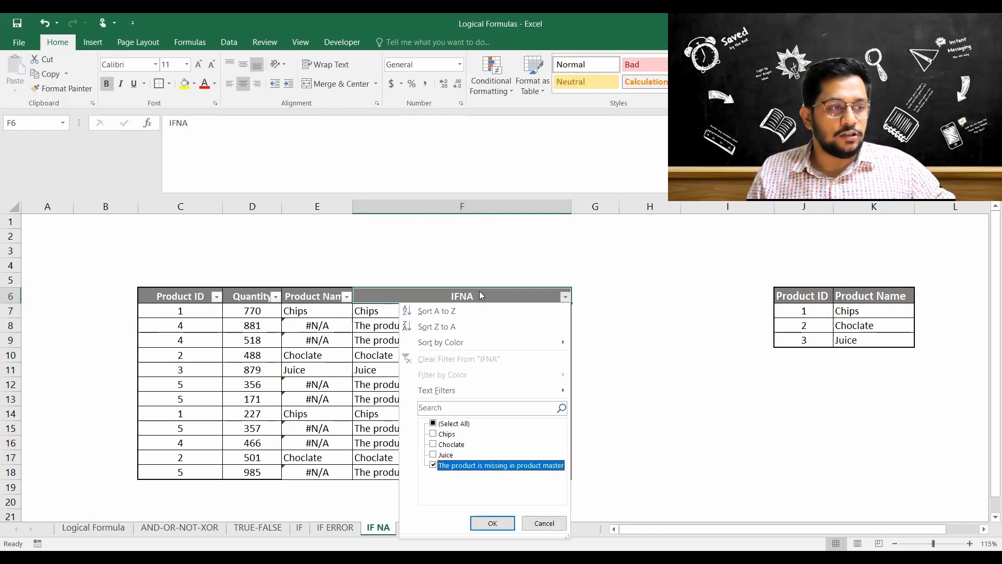
{"action": "key", "text": "Tab"}
{"action": "key", "text": "Return"}
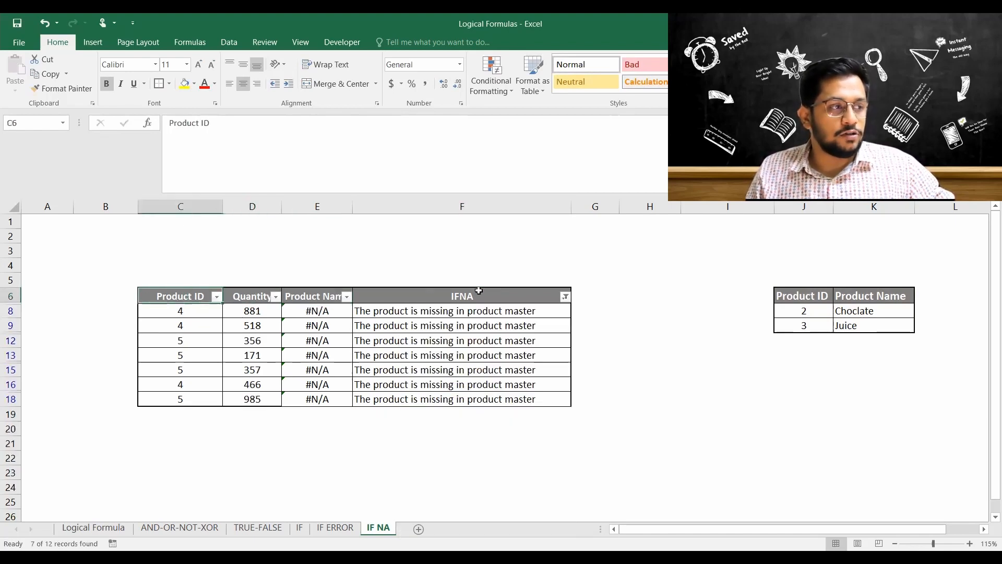
Check which product IDs the Product ID filter list offers for the filtered rows
{"action": "key", "text": "alt+Down"}
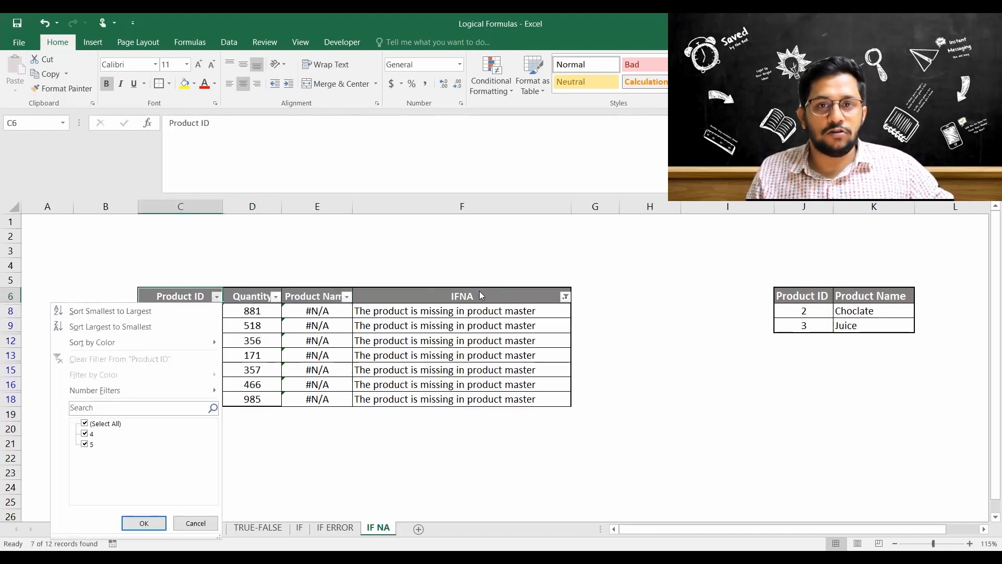
{"action": "key", "text": "Escape"}
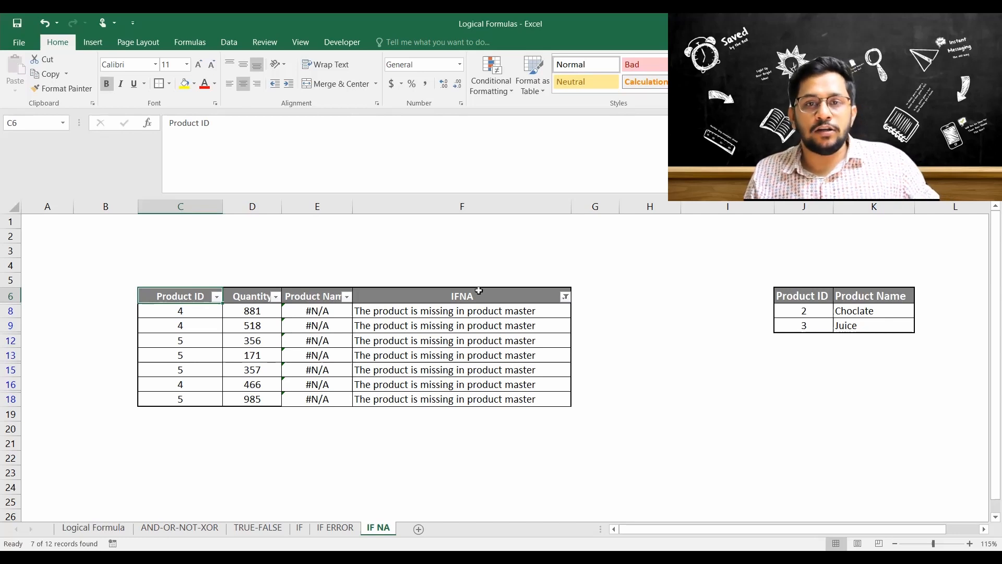
{"action": "key", "text": "Right"}
{"action": "key", "text": "Right"}
{"action": "key", "text": "Right"}
{"action": "key", "text": "Right"}
{"action": "key", "text": "Left"}
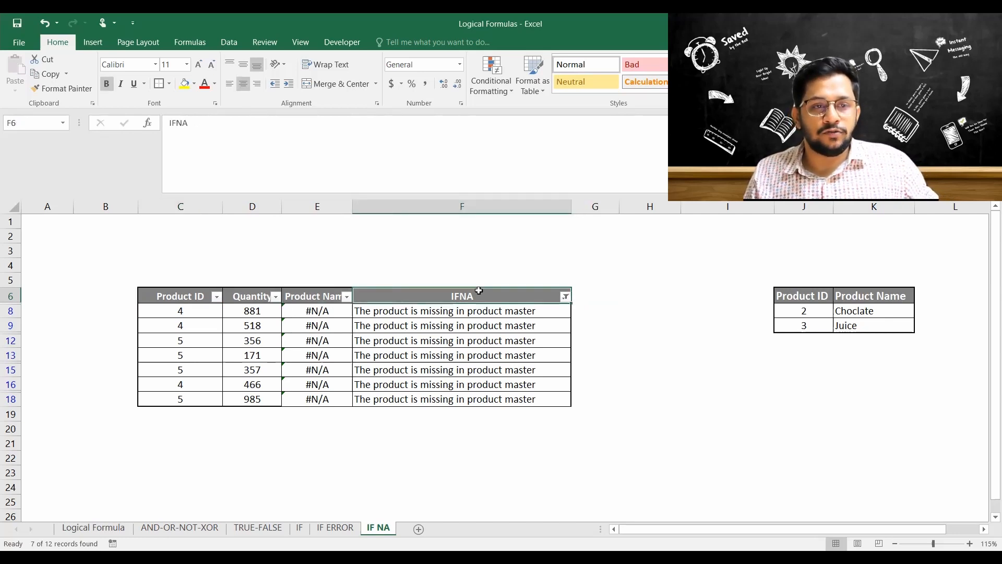
{"action": "key", "text": "super+Down"}
{"action": "key", "text": "super+Up"}
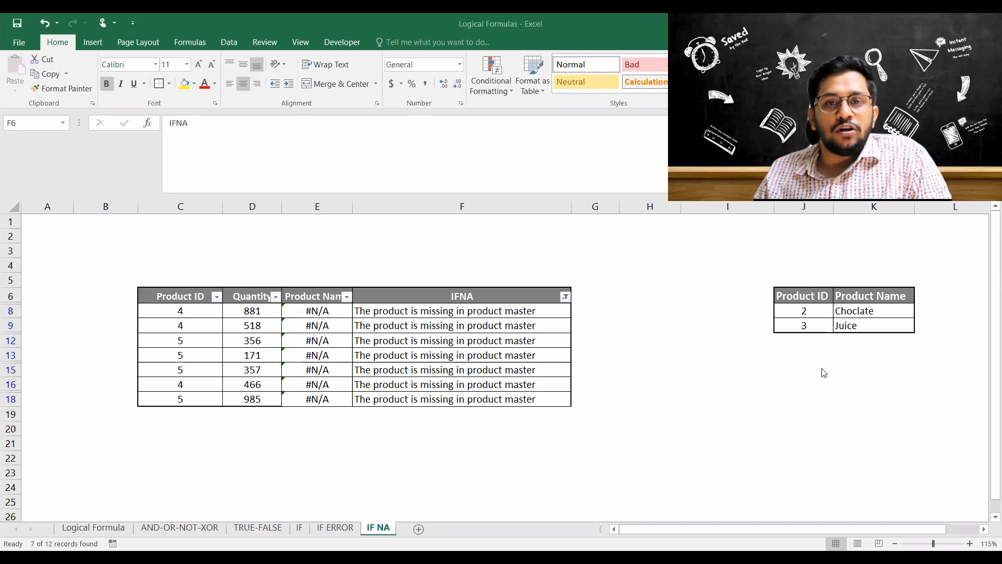